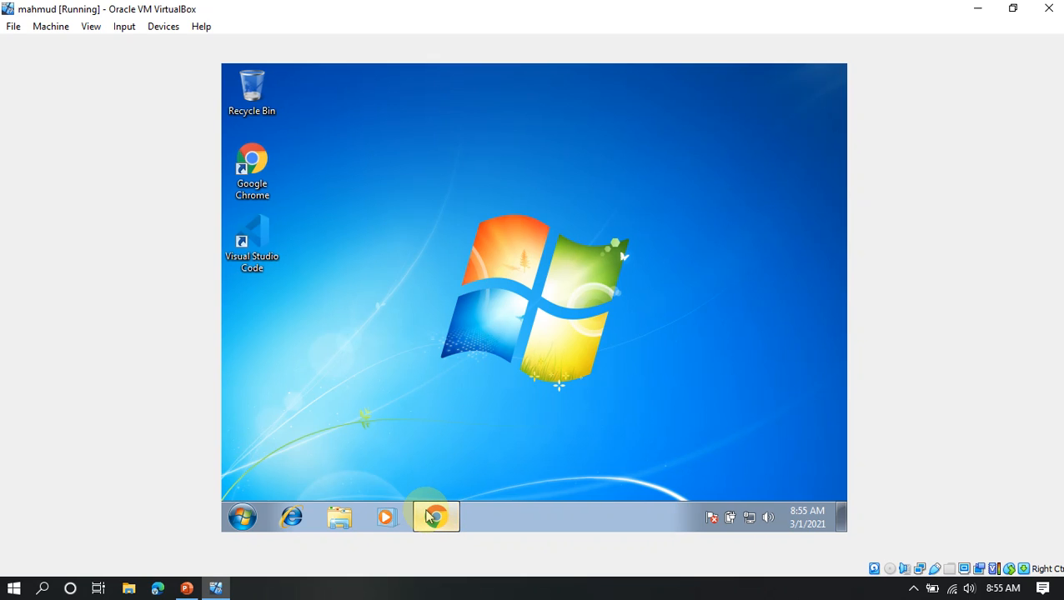
- Open Google Chrome and search the web for "download xampp"
click(430, 517)
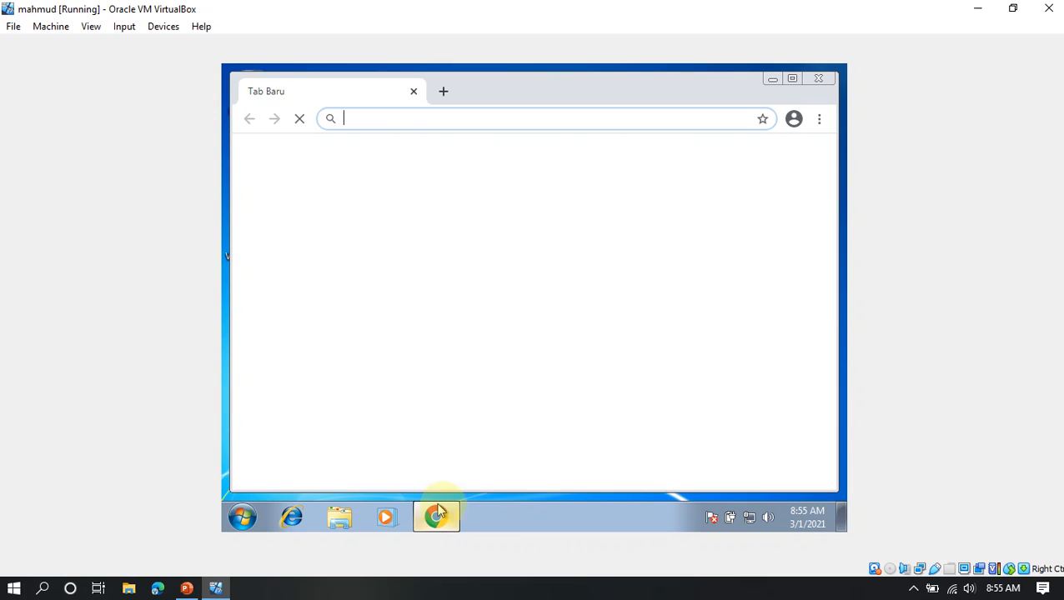
click(442, 117)
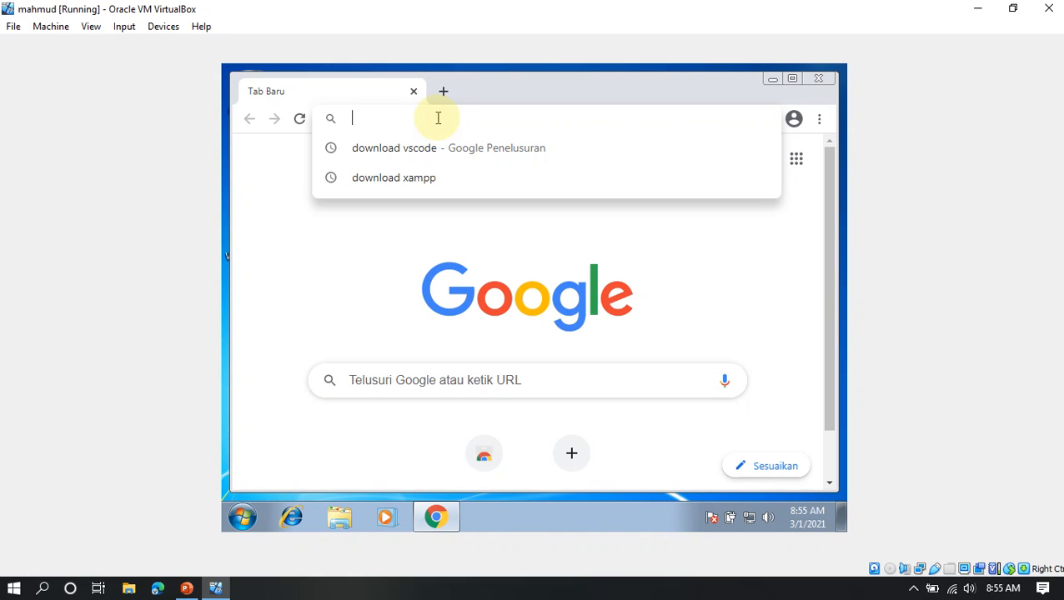
text(down)
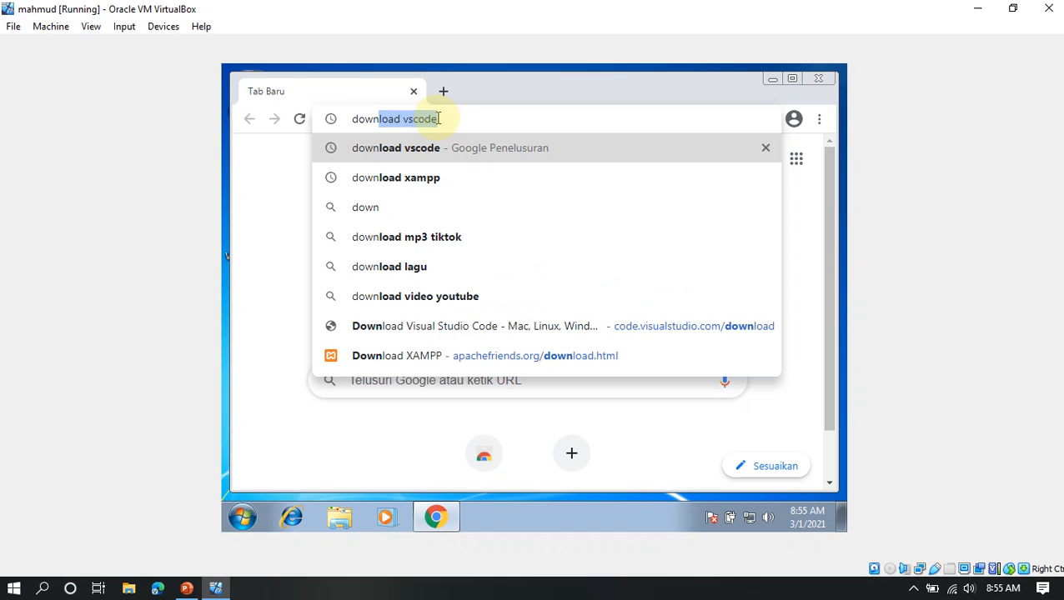
text(load xampp)
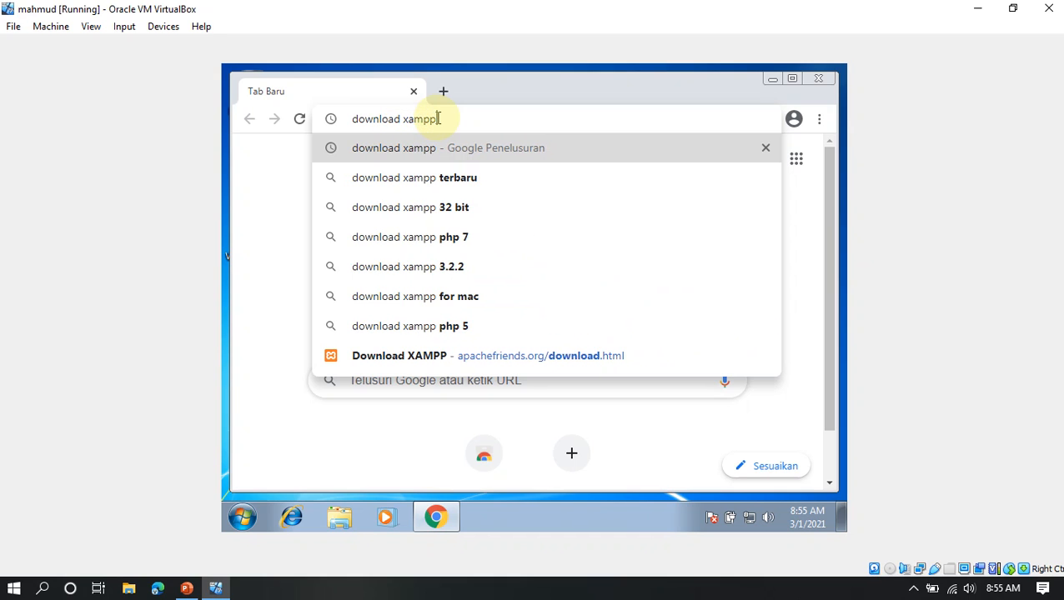
key(Return)
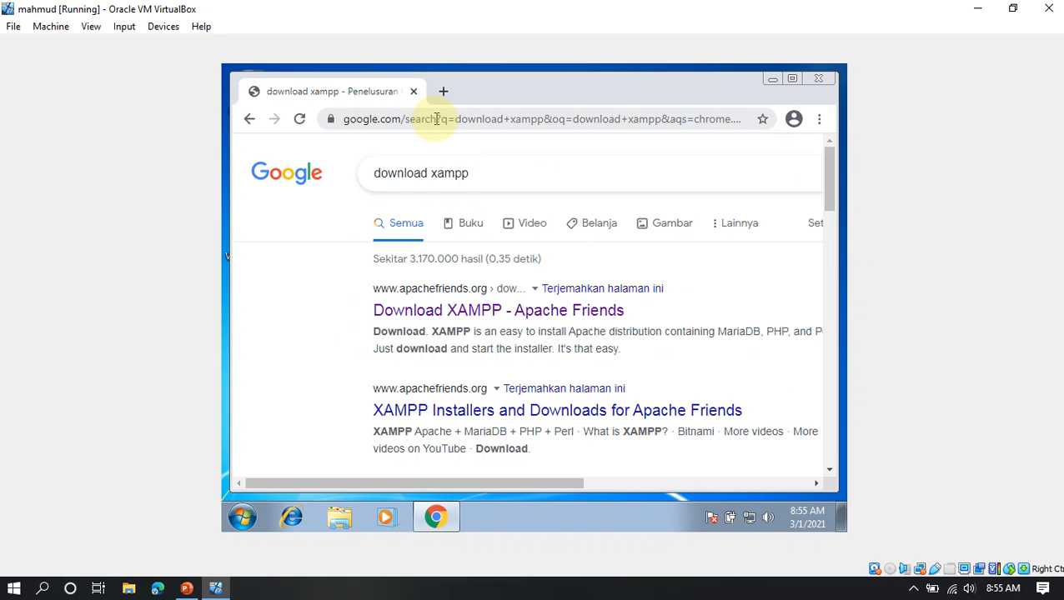
- Download the 64-bit XAMPP 7.3.27 installer for Windows from the Apache Friends download page, dismissing the translation offer
click(528, 316)
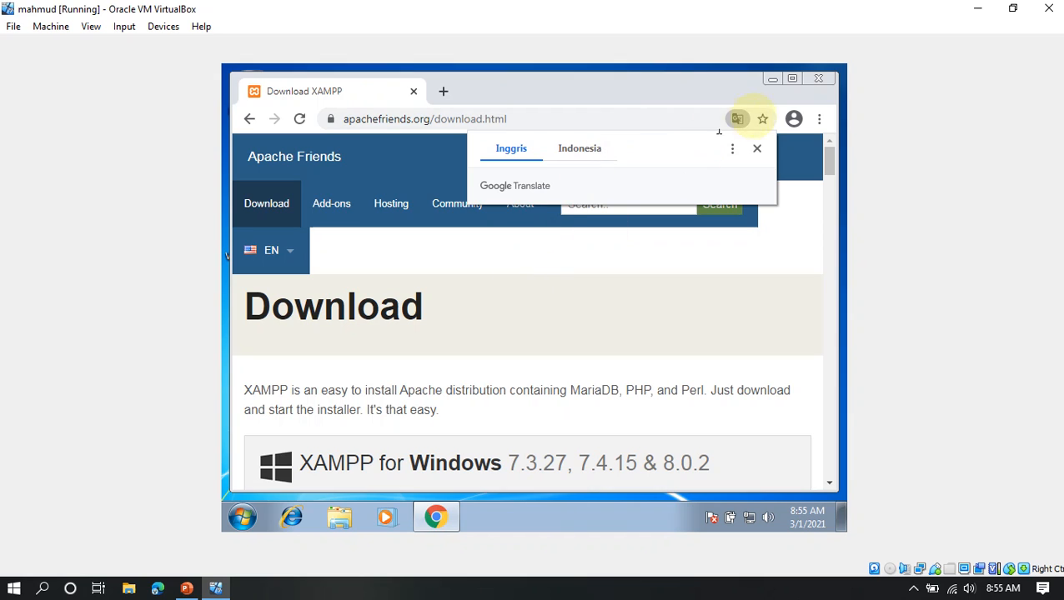
click(757, 148)
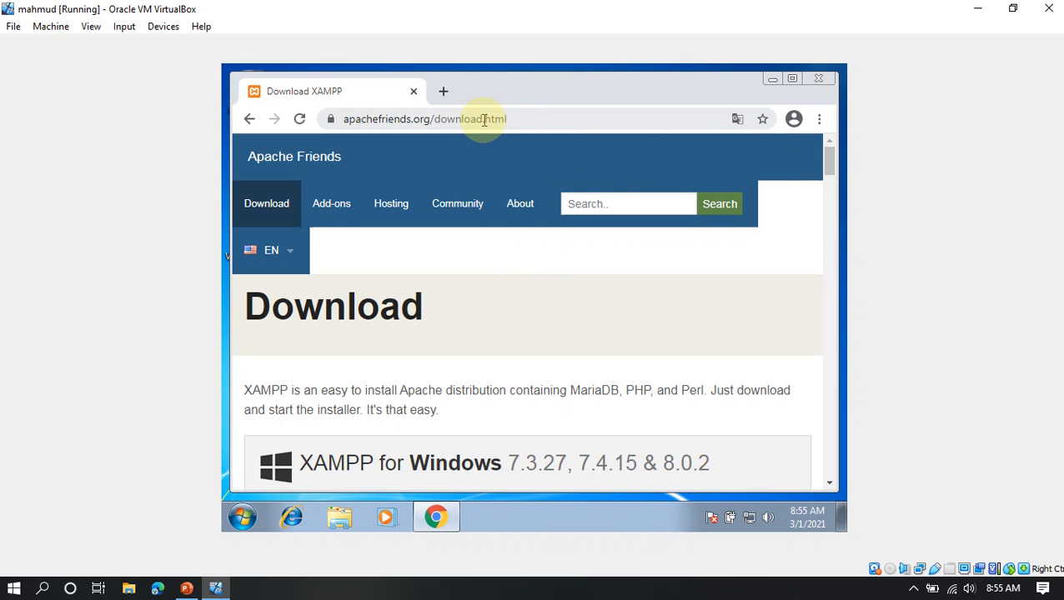
scroll(451, 295, down, 3)
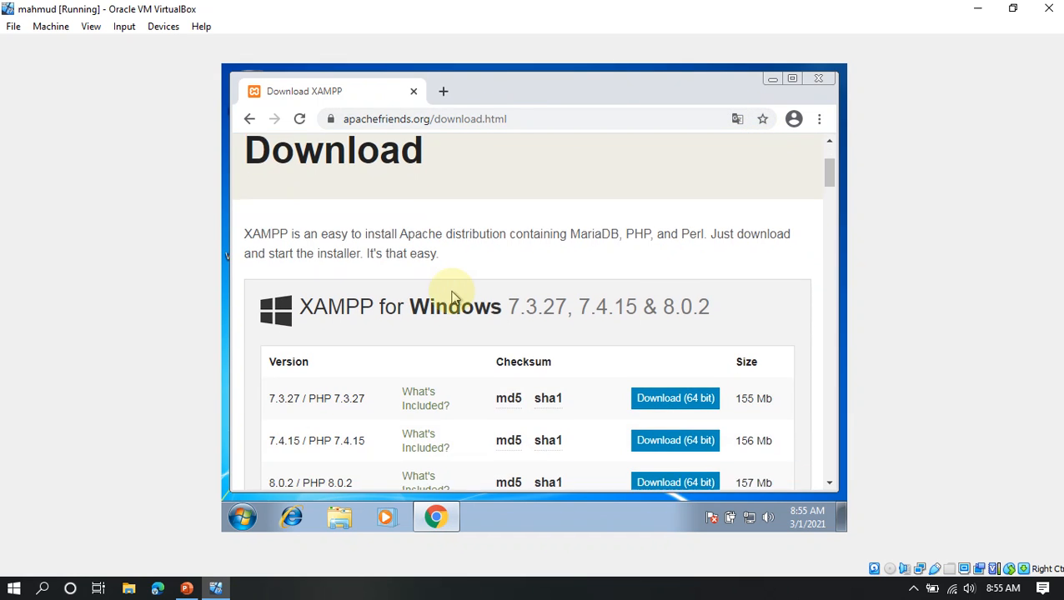
scroll(392, 303, down, 1)
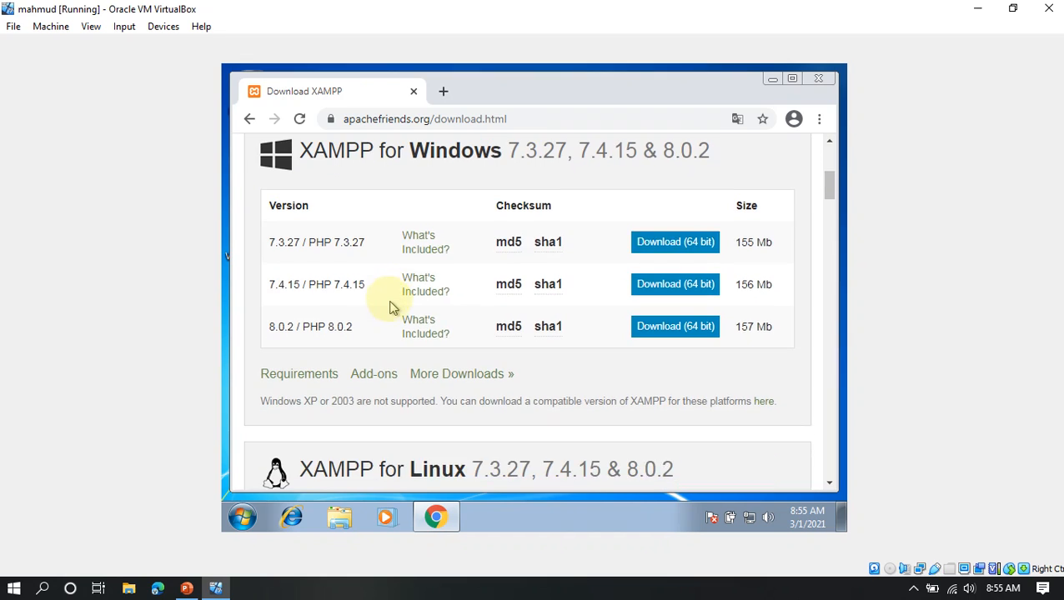
scroll(388, 304, up, 1)
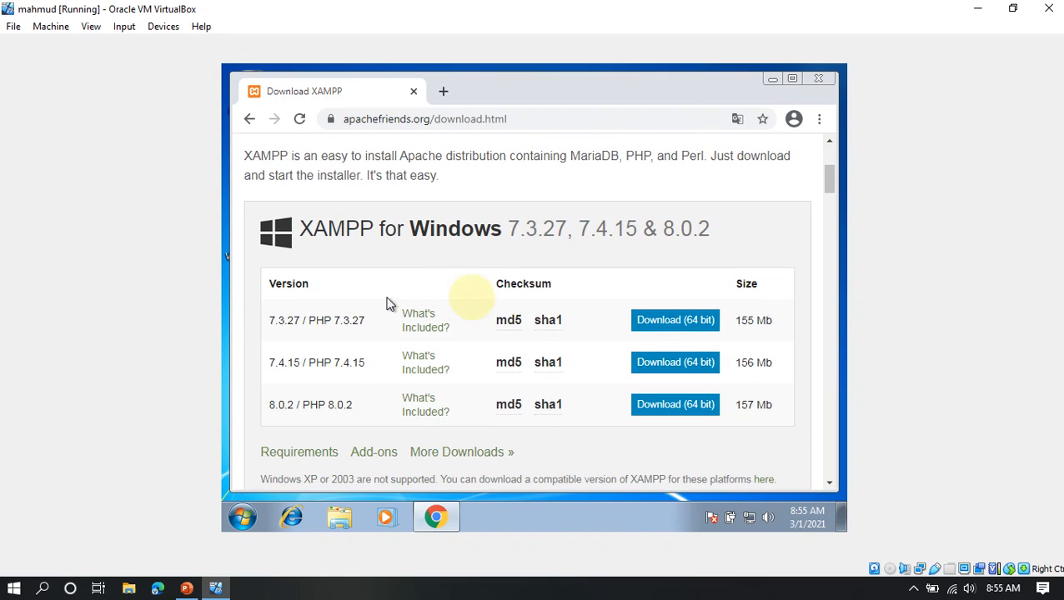
click(667, 325)
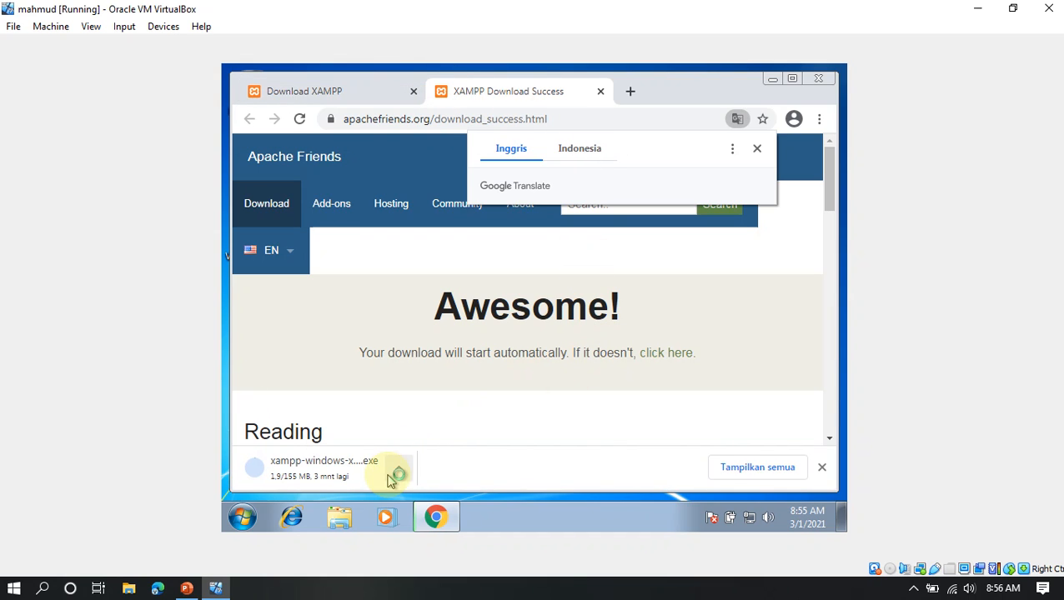
click(341, 91)
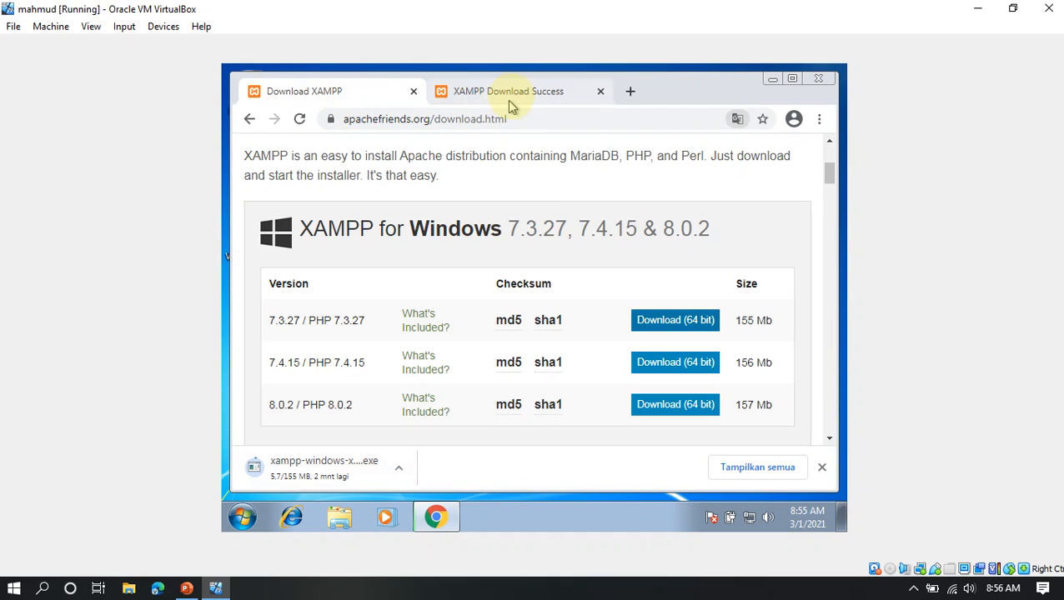
click(513, 94)
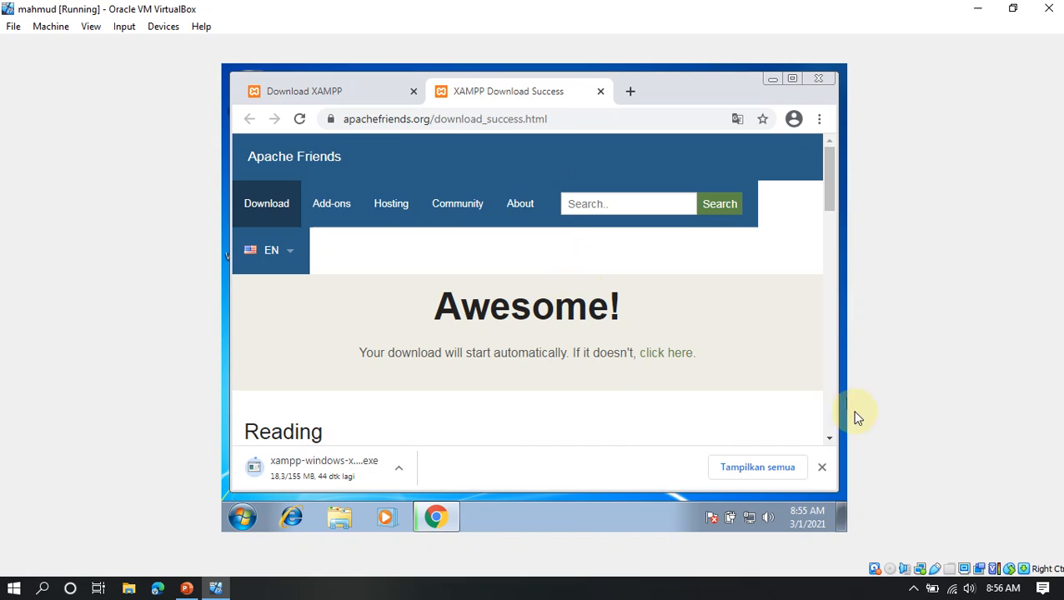
click(914, 590)
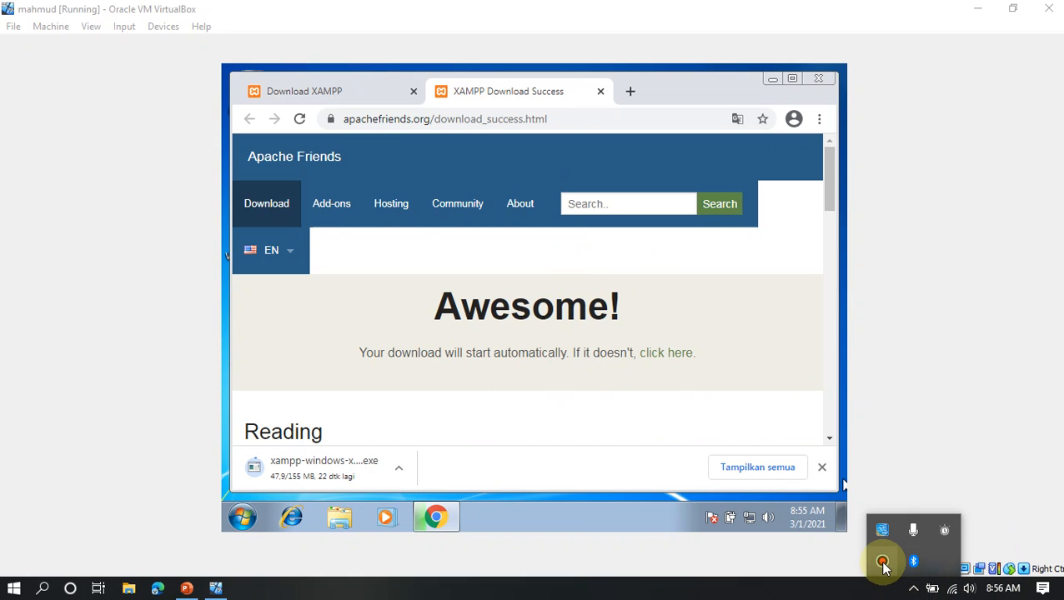
click(883, 563)
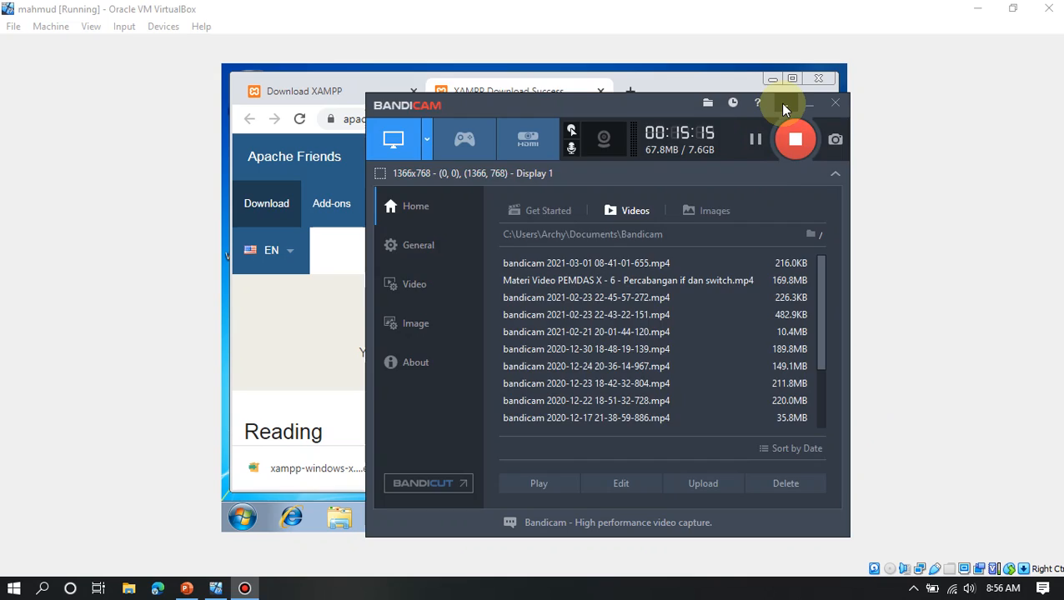
click(783, 105)
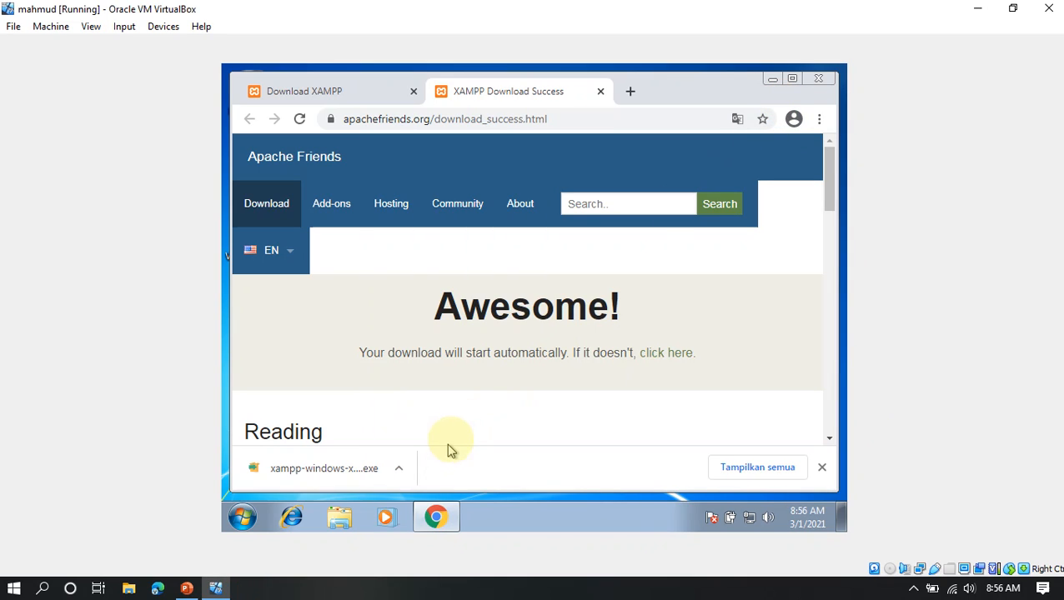
- Show the downloaded XAMPP installer in the Downloads folder
click(400, 468)
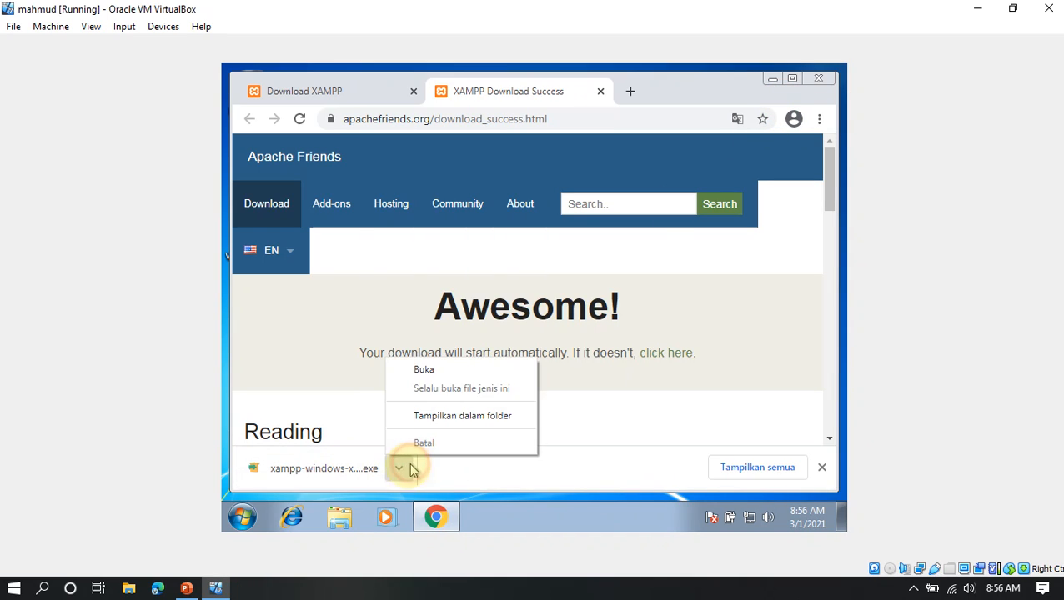
click(430, 417)
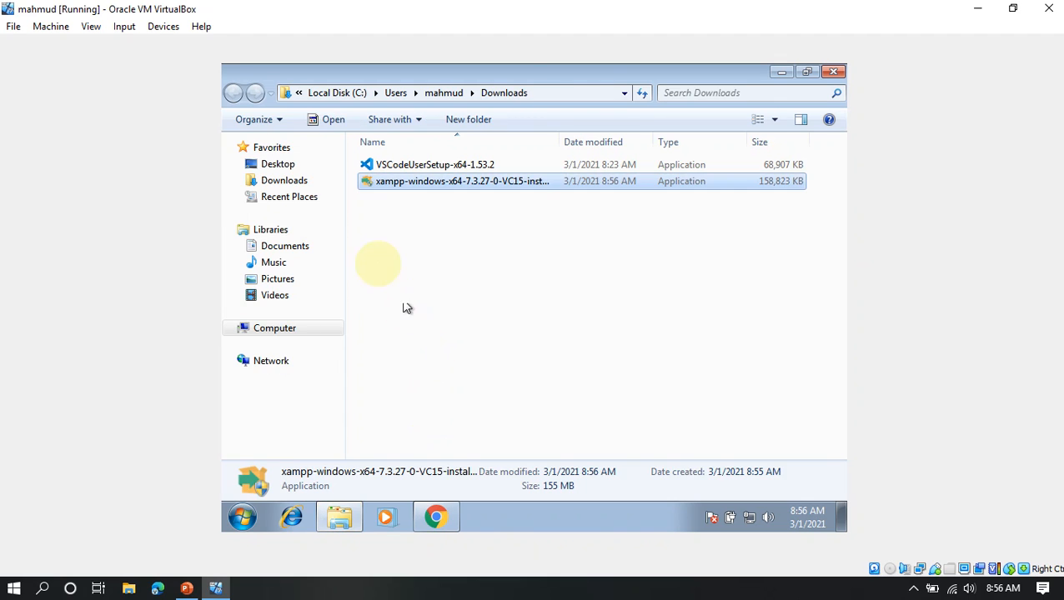
click(282, 180)
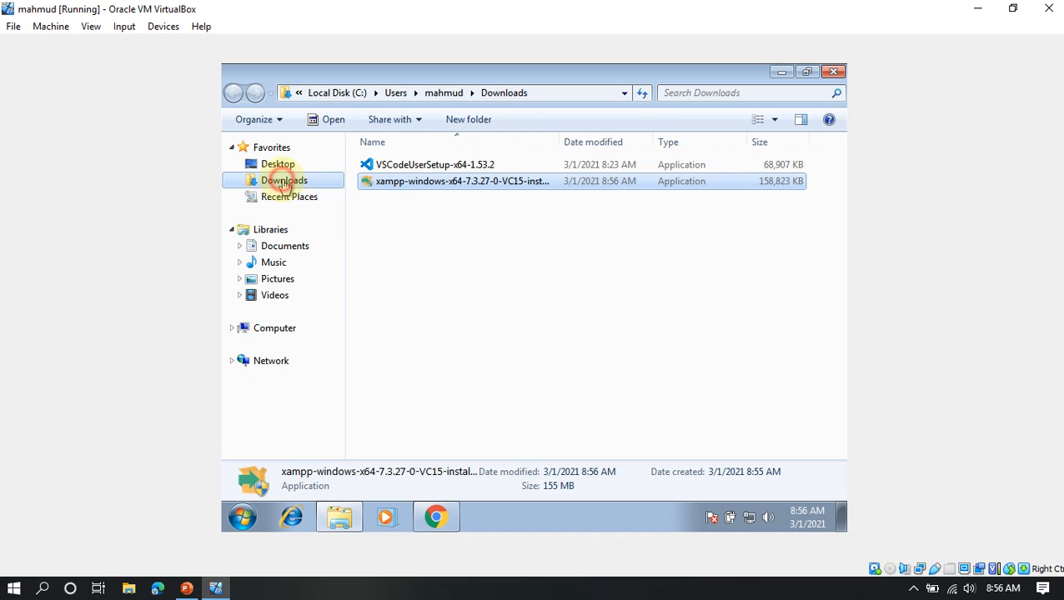
- Run the xampp-windows-x64-7.3.27-0-VC15 installer and allow it to make changes to the computer
click(371, 182)
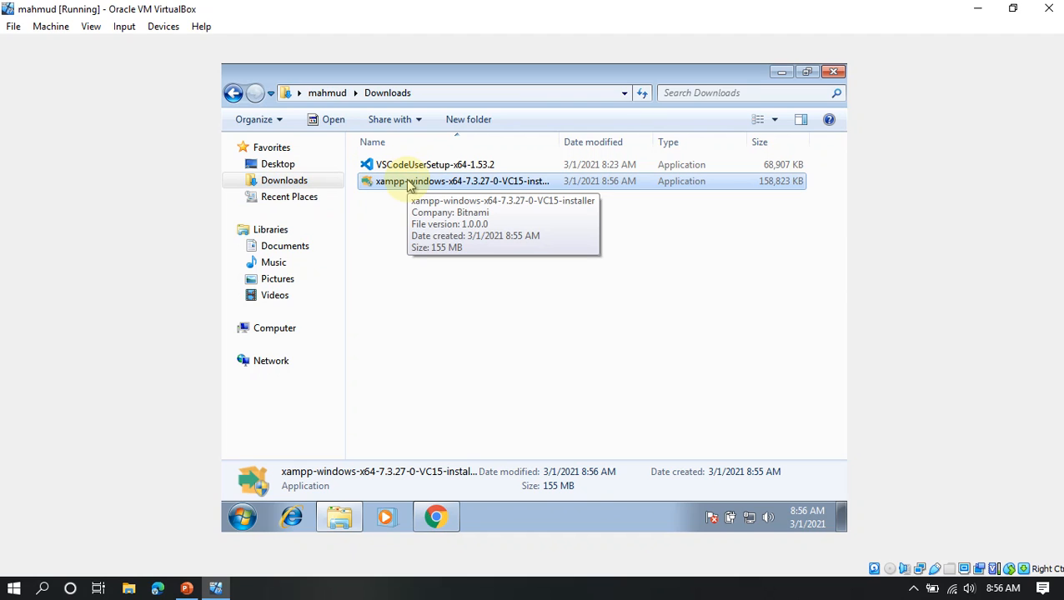
right_click(408, 185)
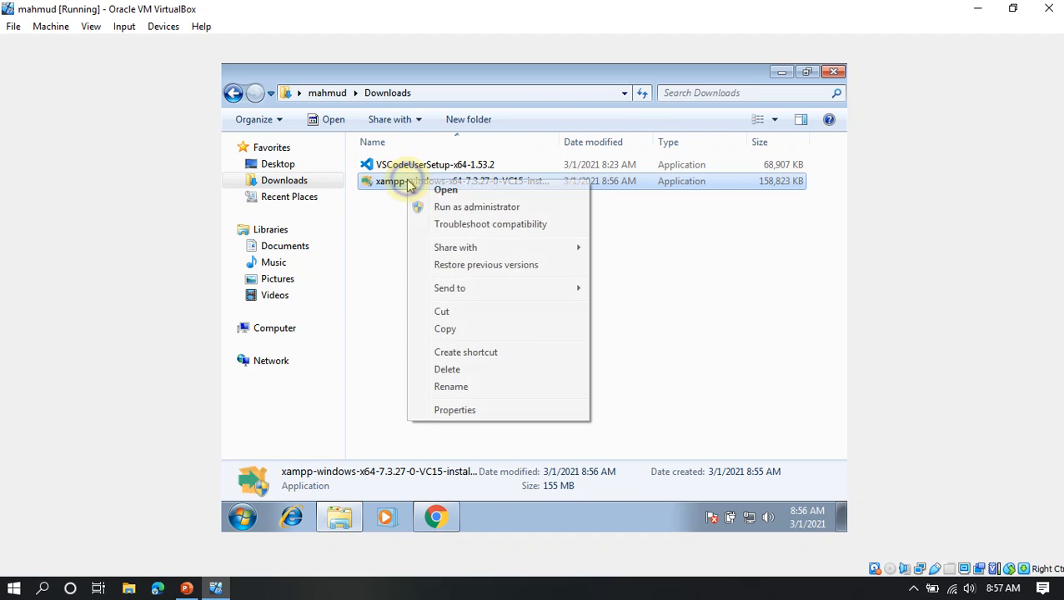
click(468, 191)
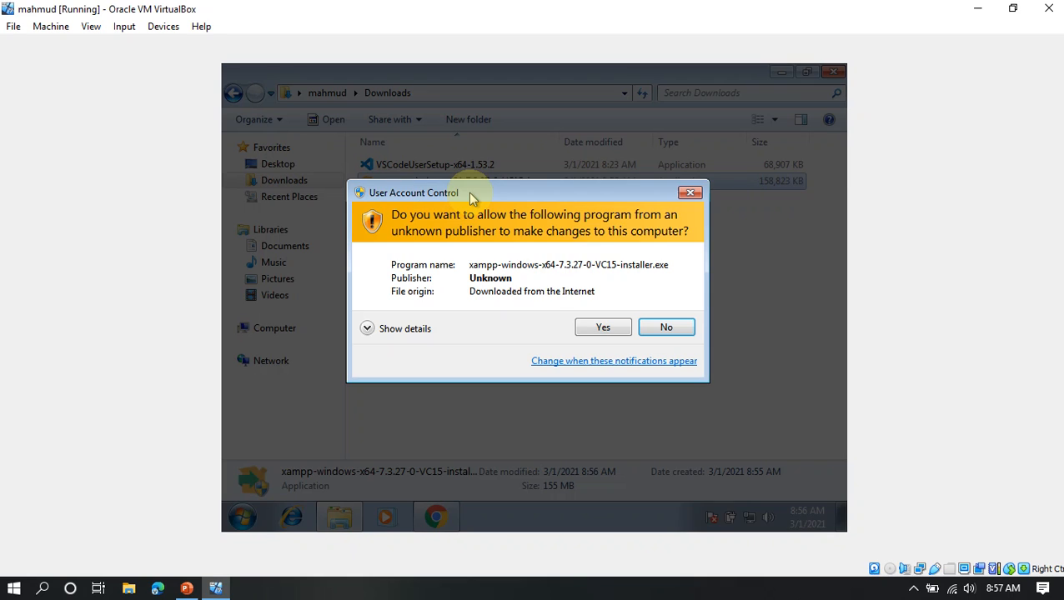
click(604, 327)
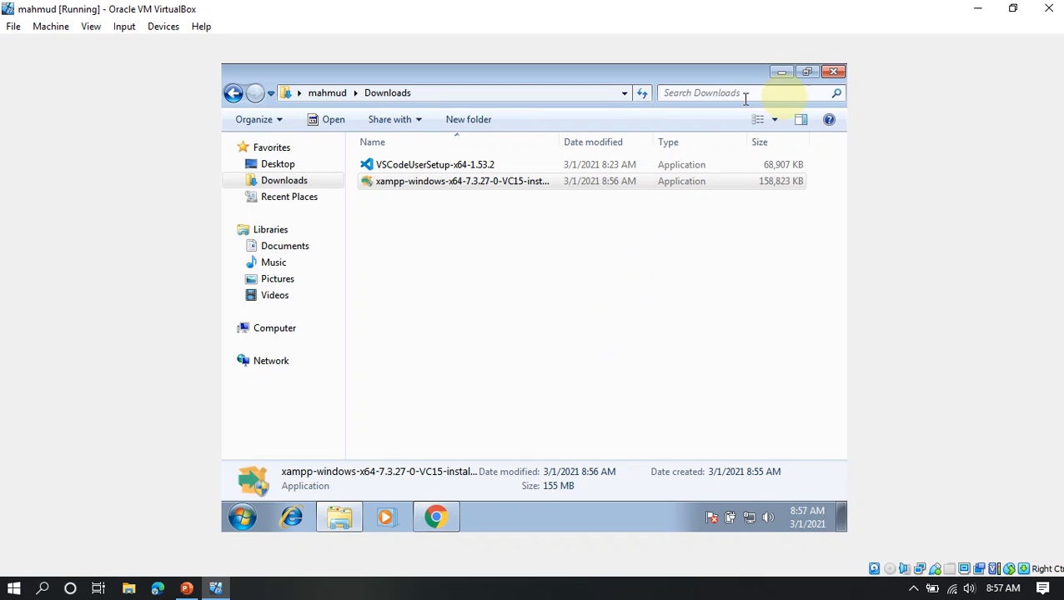
- Minimize the Downloads folder window and close the Chrome window to clear the desktop
click(779, 75)
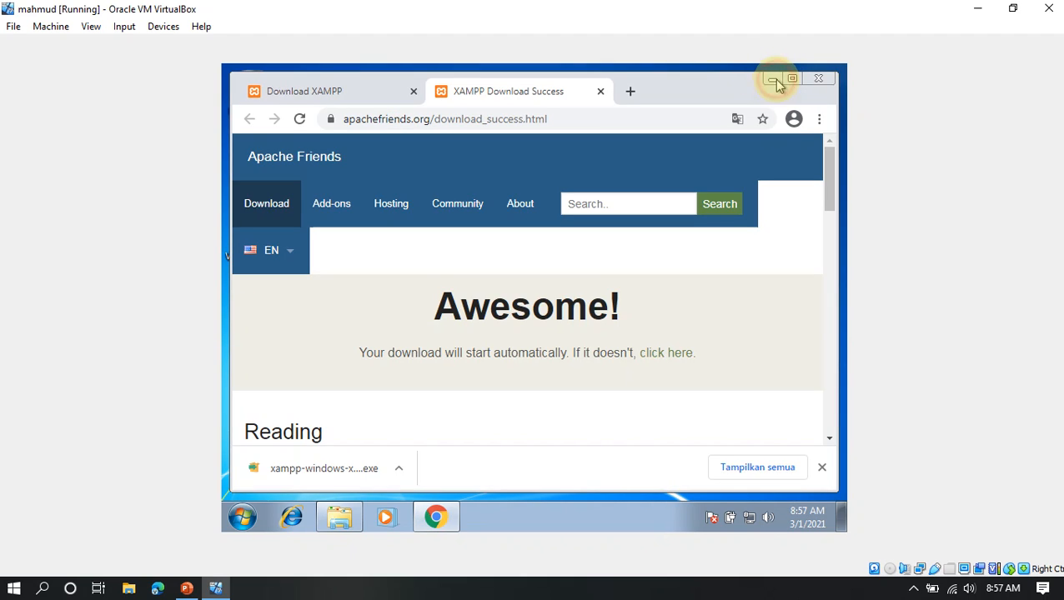
click(819, 79)
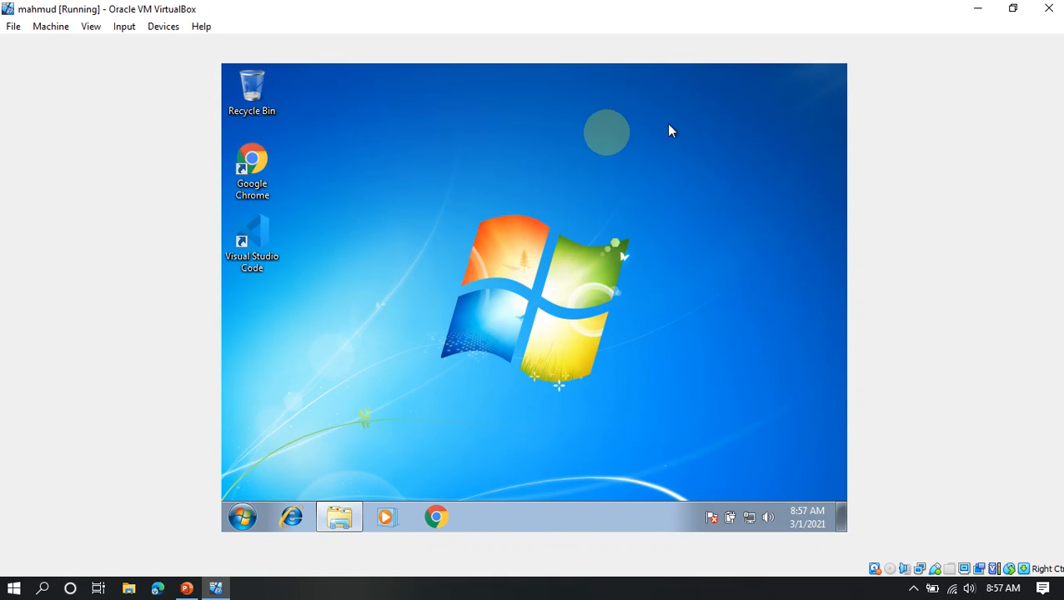
right_click(601, 134)
click(630, 176)
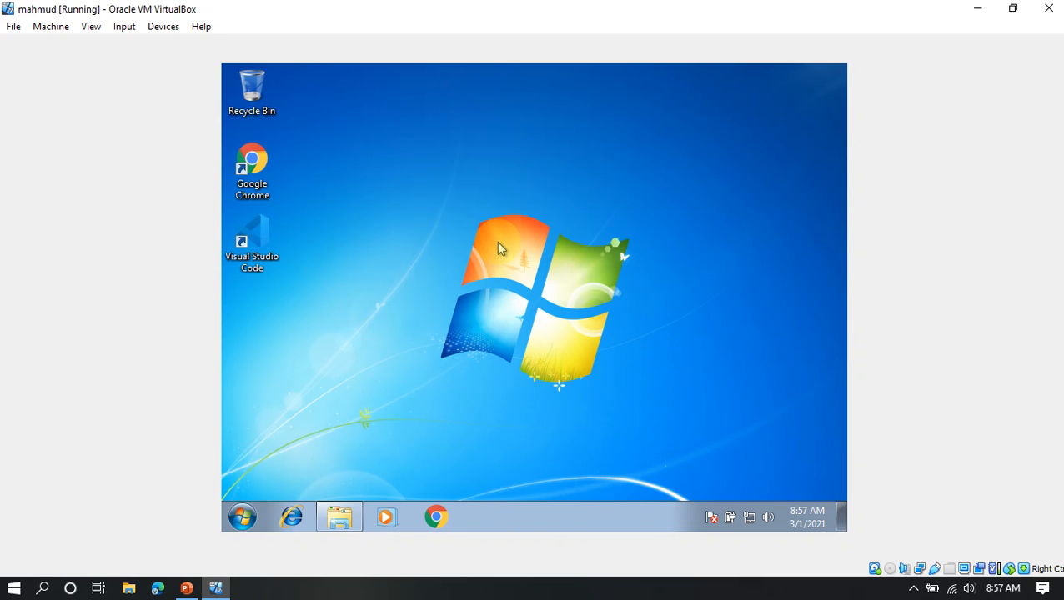
- Configure the XAMPP setup with all components selected, C:\xampp as the installation folder and English as the language
click(530, 314)
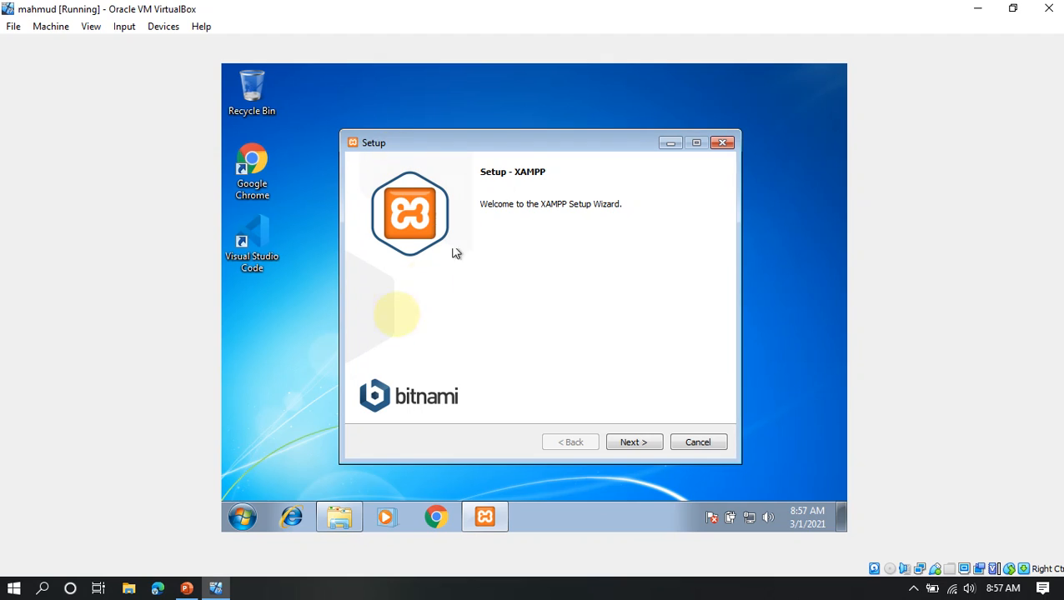
click(633, 443)
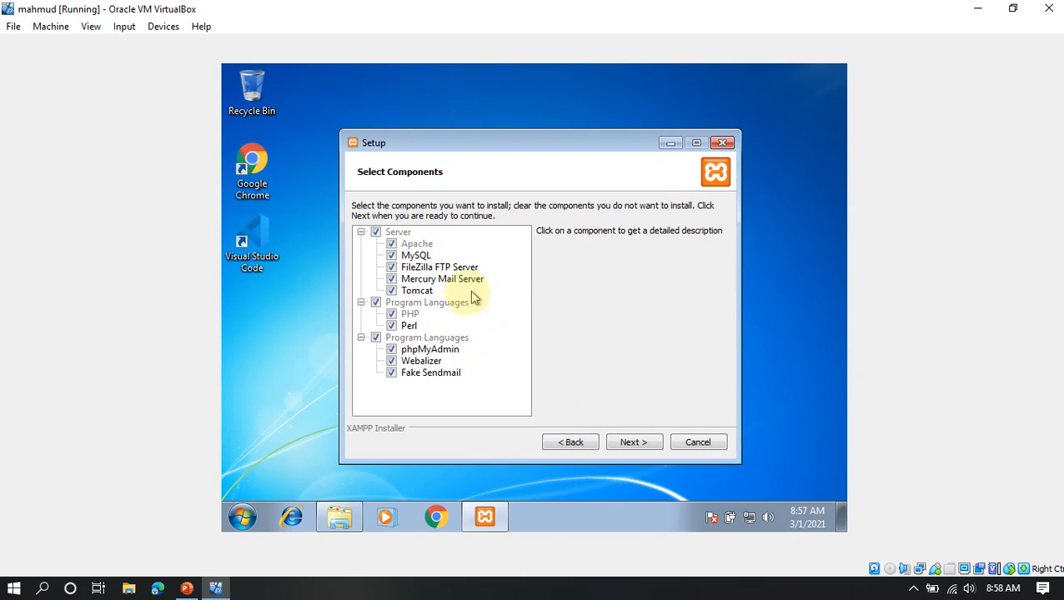
click(622, 440)
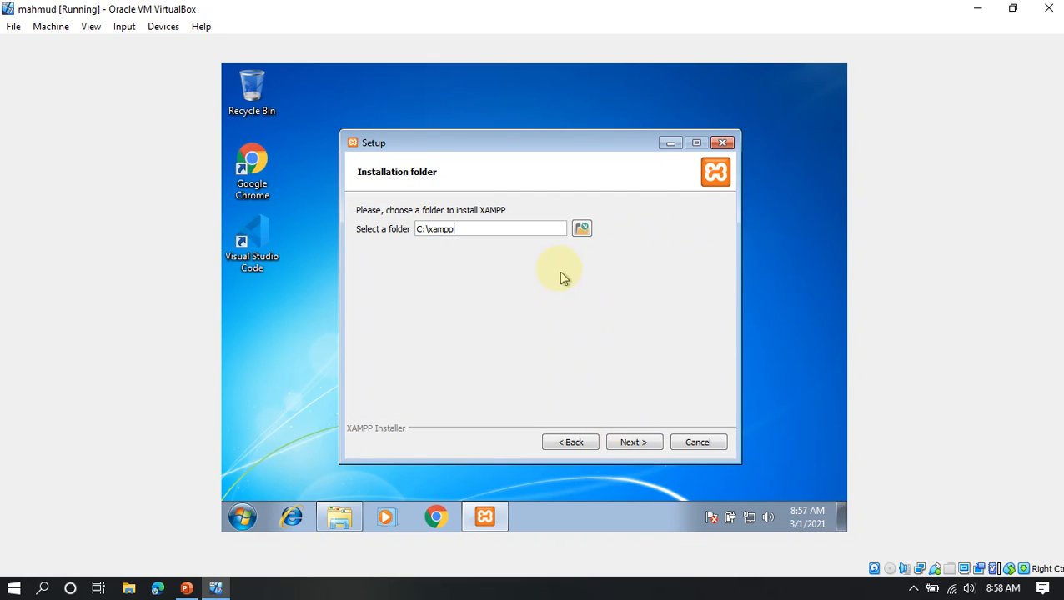
click(641, 445)
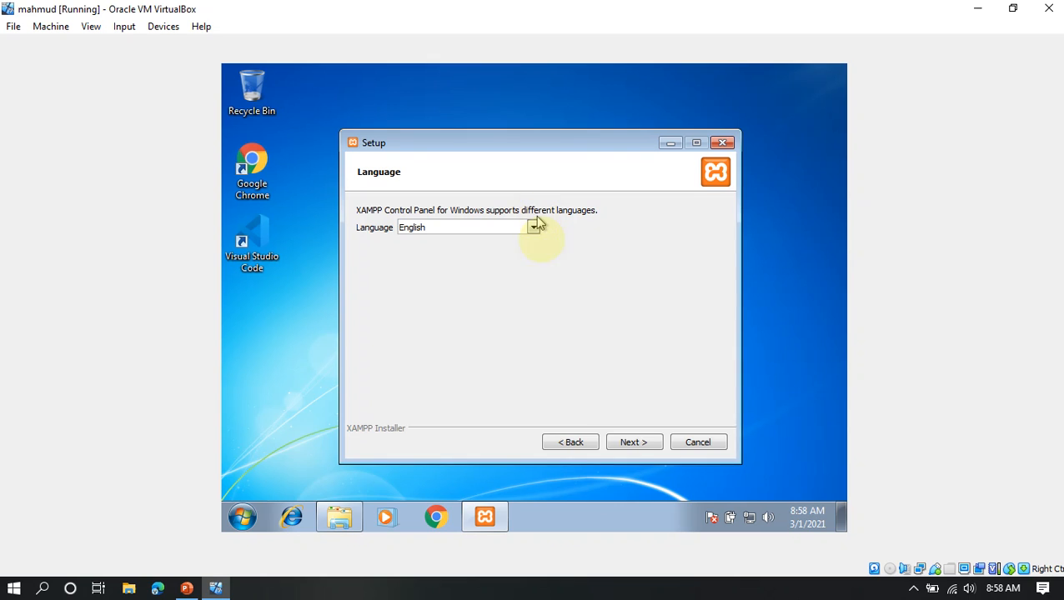
click(633, 444)
- Opt out of learning more about Bitnami for XAMPP and start the XAMPP installation
click(636, 283)
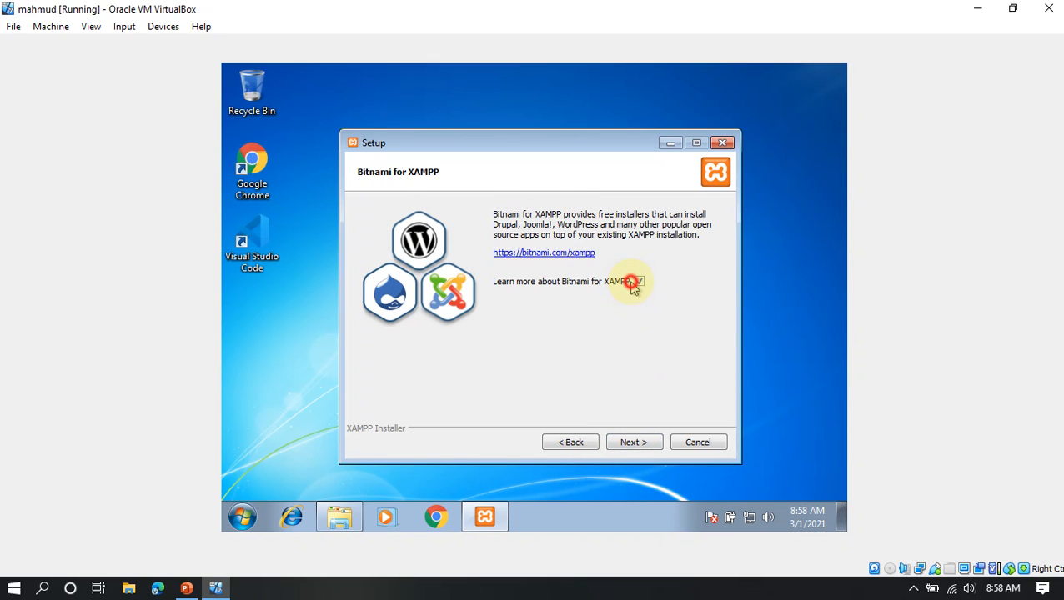
click(646, 444)
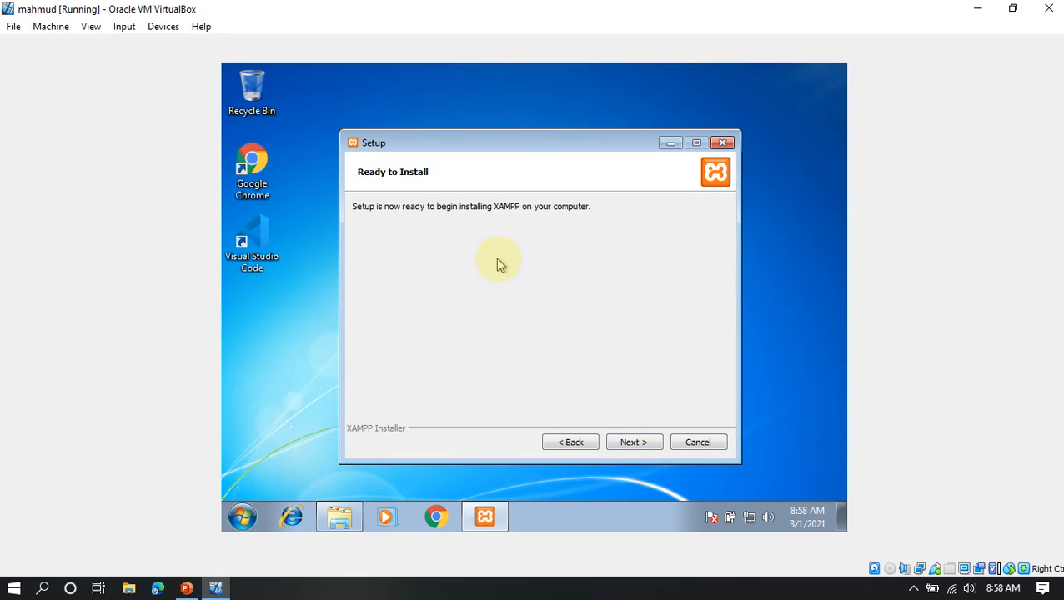
click(623, 441)
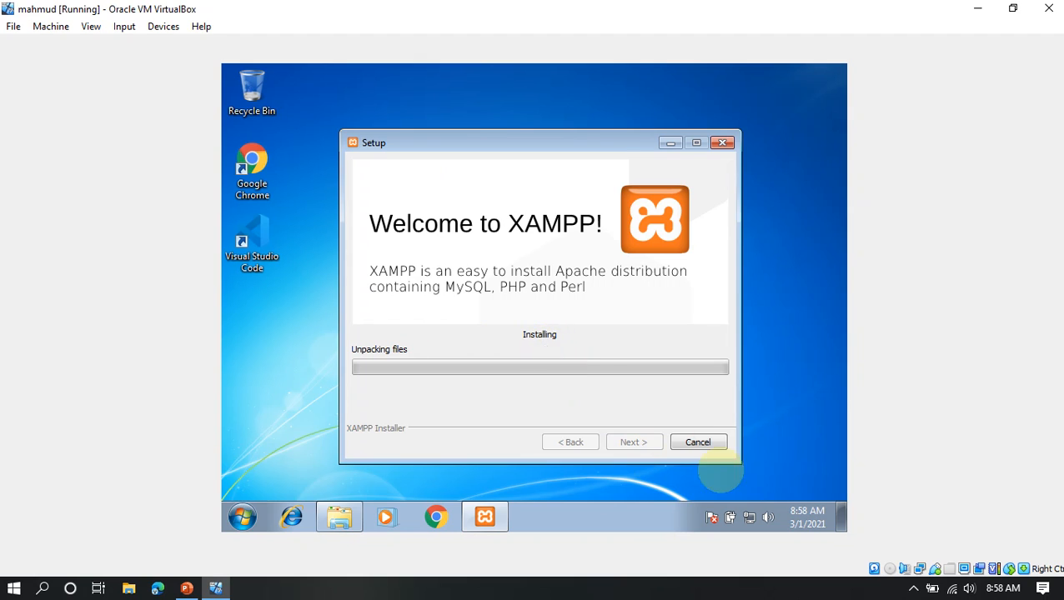
mouse_move(800, 518)
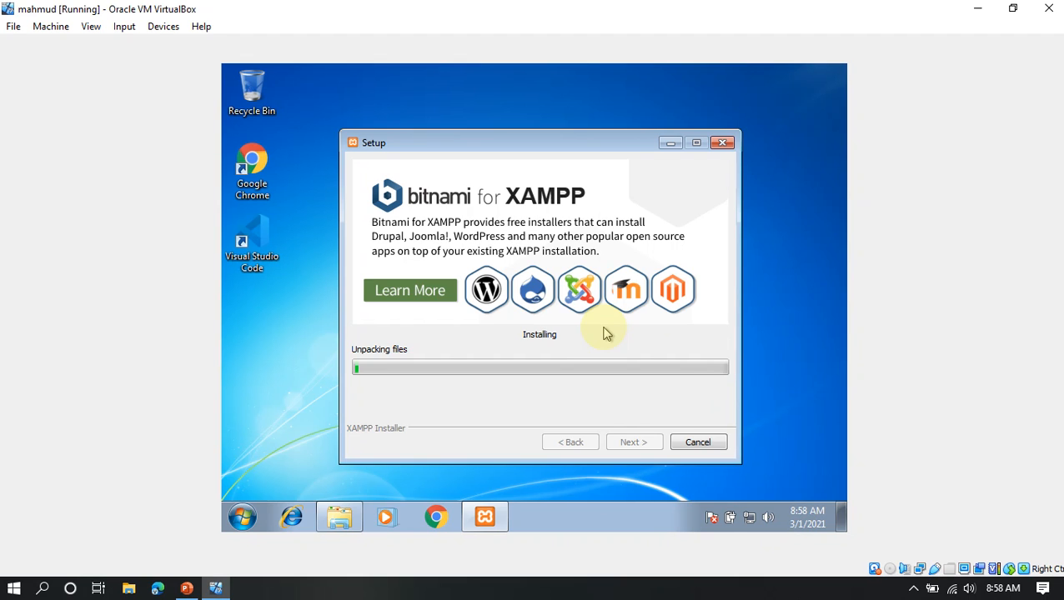
click(913, 588)
click(881, 560)
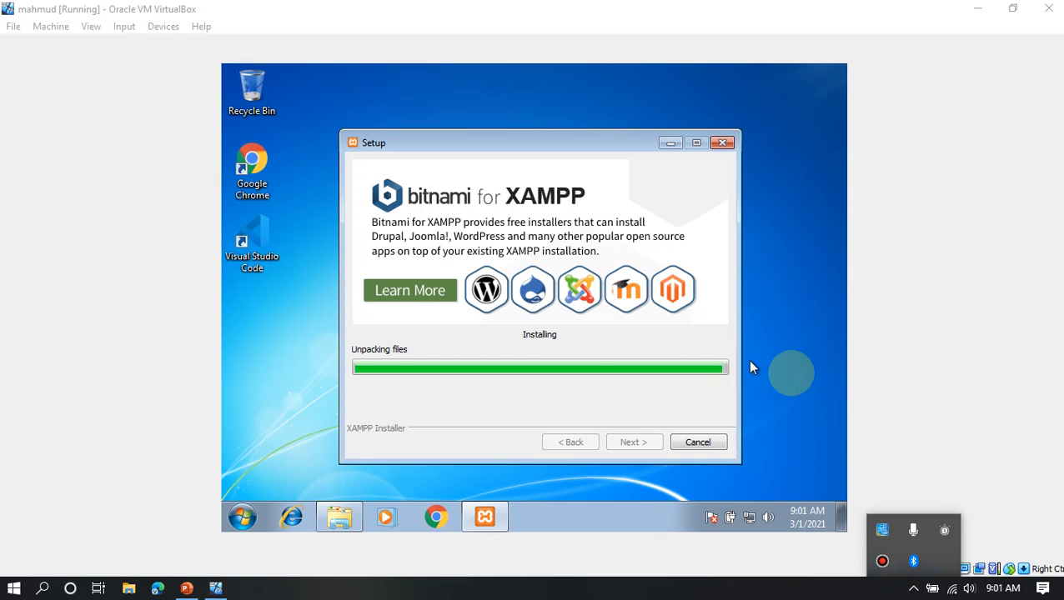
click(883, 560)
click(783, 104)
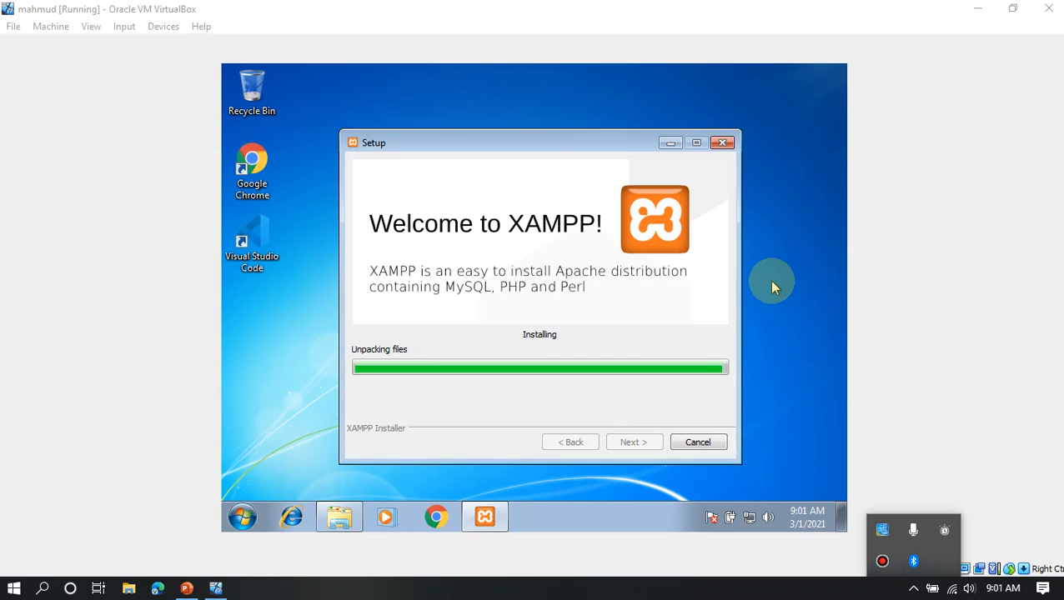
click(882, 561)
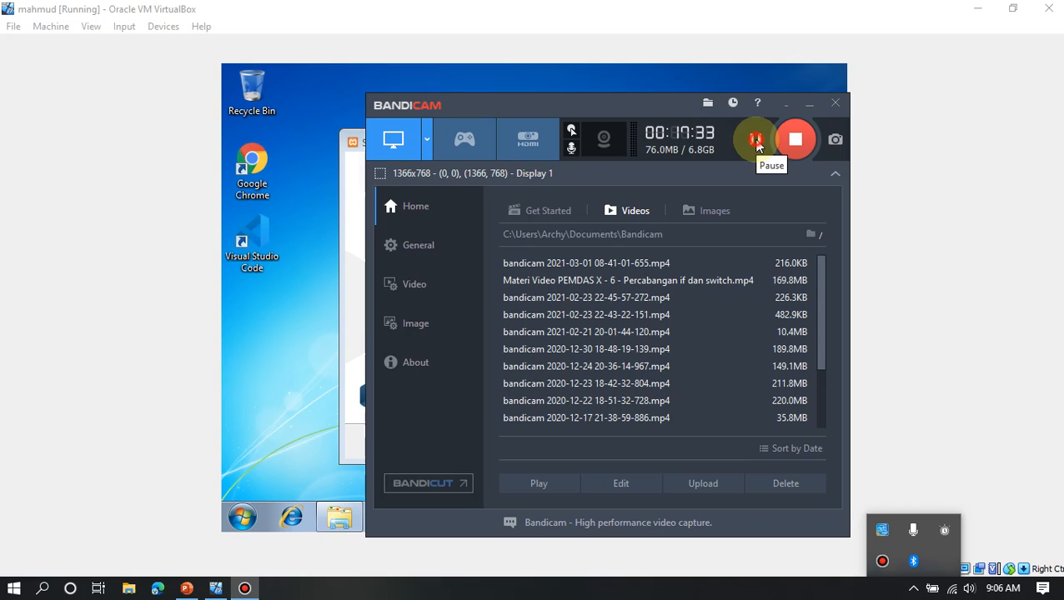
click(784, 102)
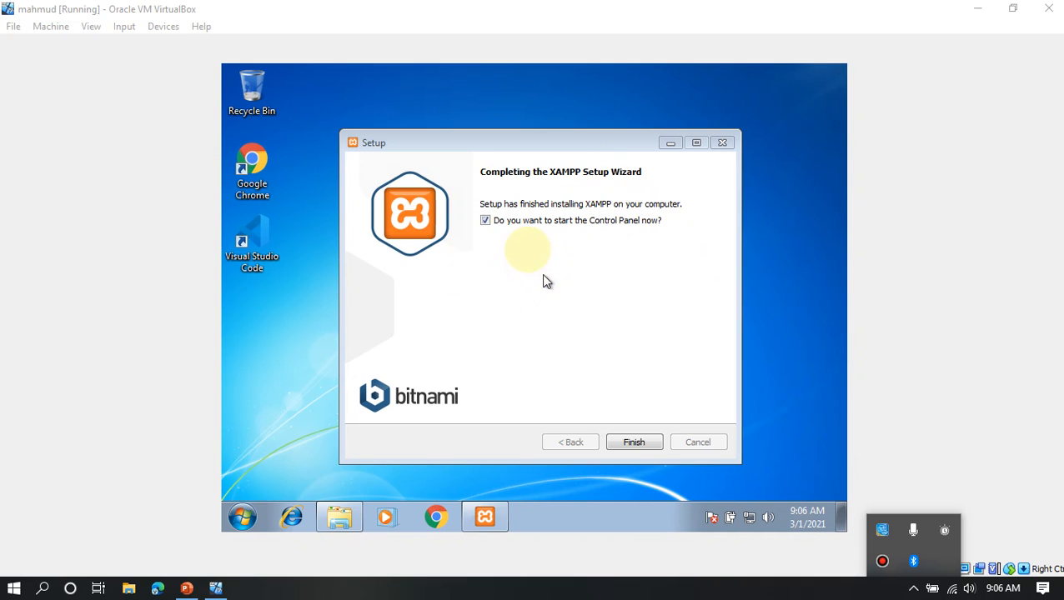
- Finish the XAMPP setup wizard without starting the Control Panel, and refresh the desktop
click(515, 224)
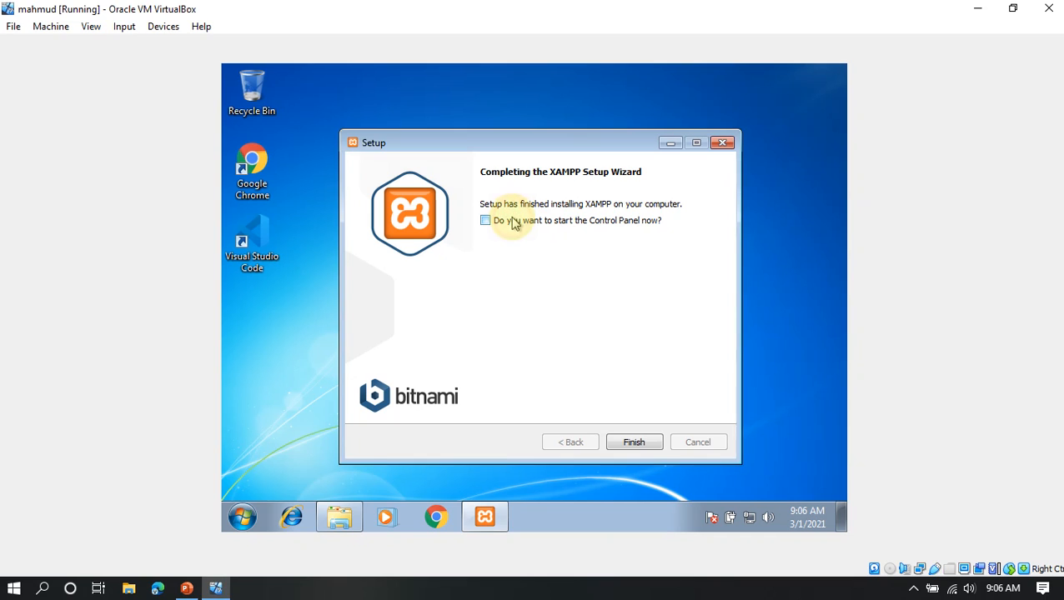
click(651, 441)
right_click(500, 158)
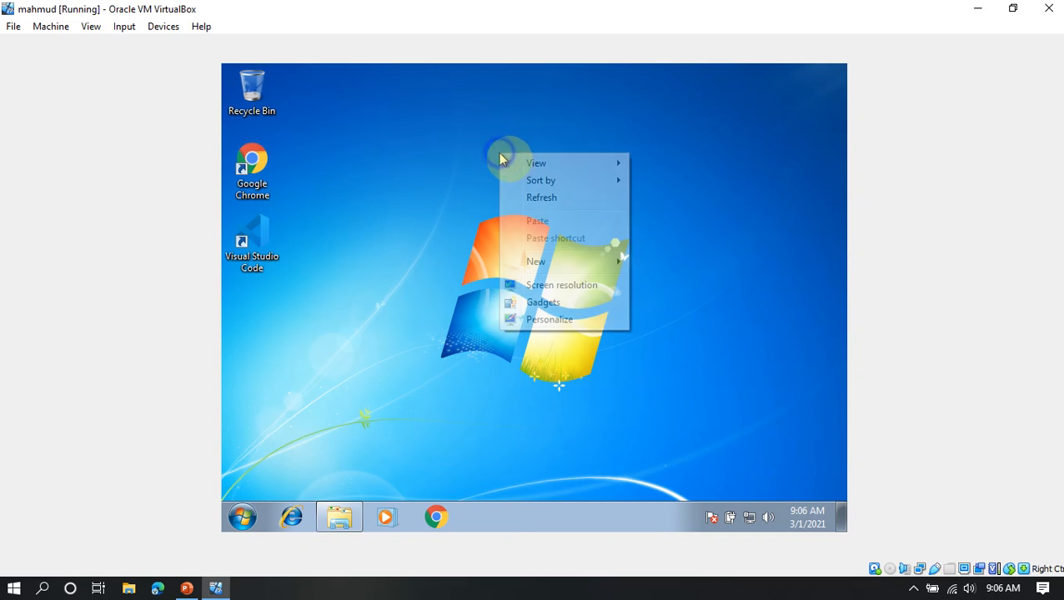
click(548, 197)
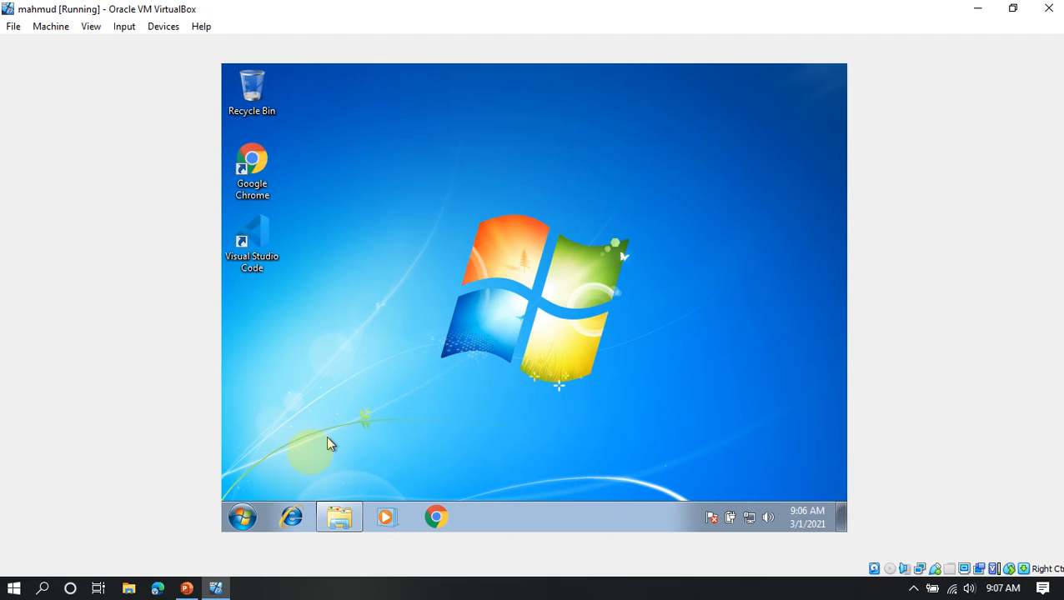
- Look through the contents of the XAMPP folder in the virtual machine's list of all programs
click(238, 521)
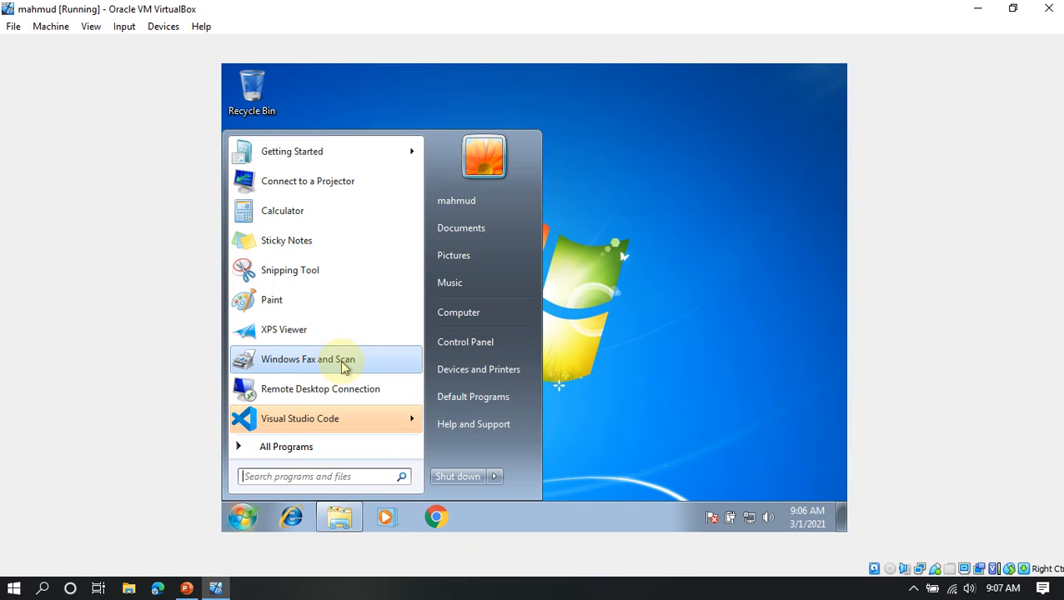
click(356, 448)
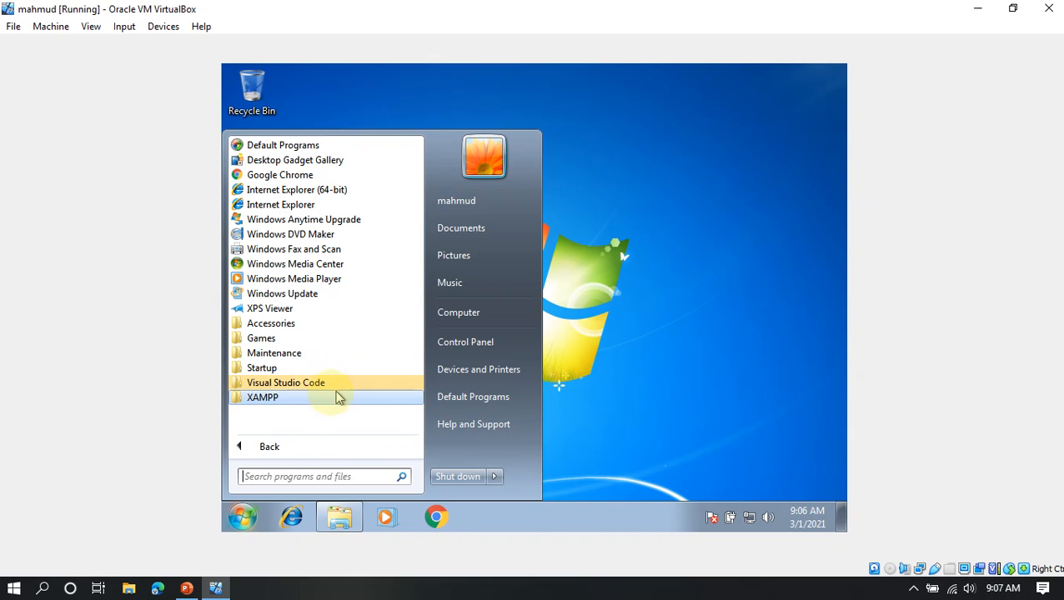
click(309, 398)
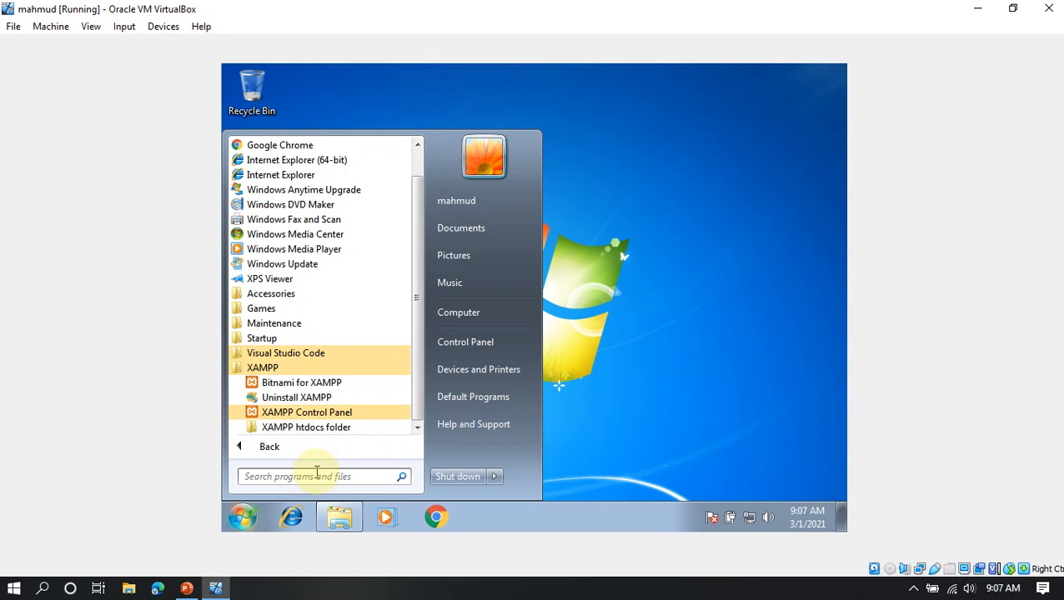
click(250, 519)
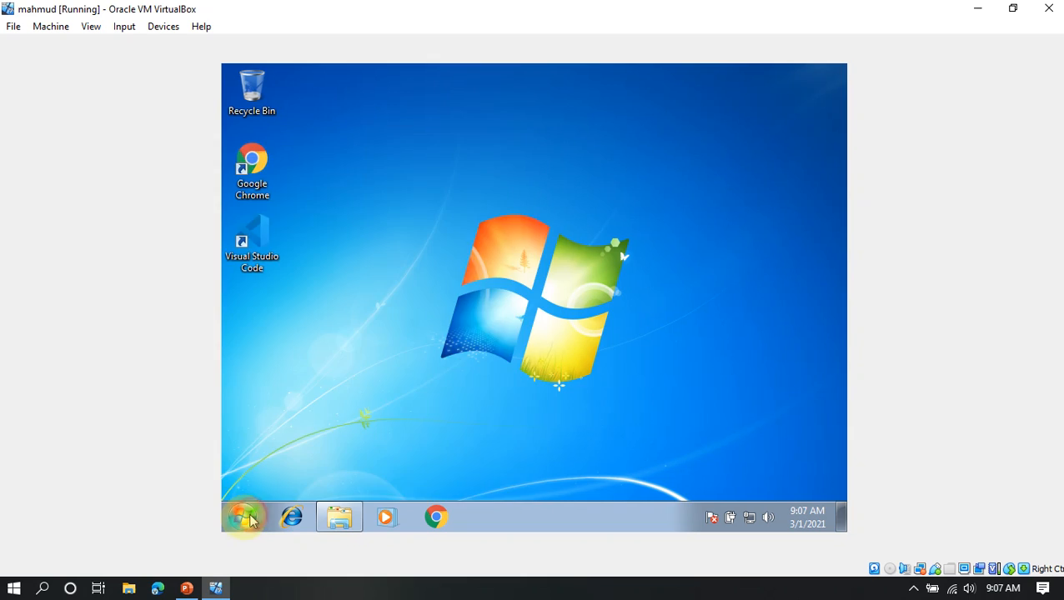
- Search the virtual machine's programs for "xampp", launch XAMPP Control Panel and move its window toward the middle of the desktop
click(250, 520)
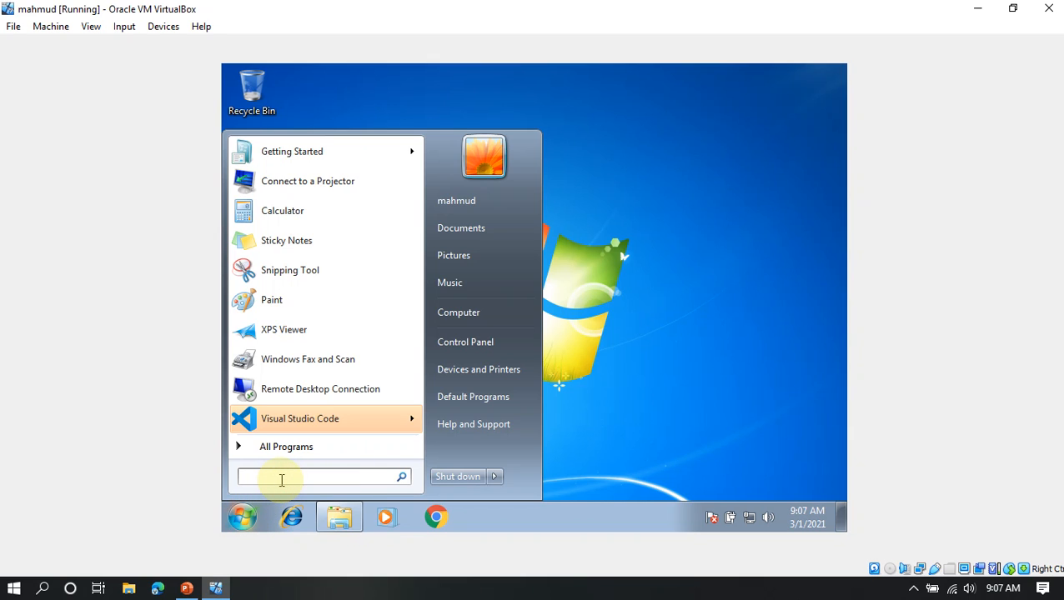
text(xampp)
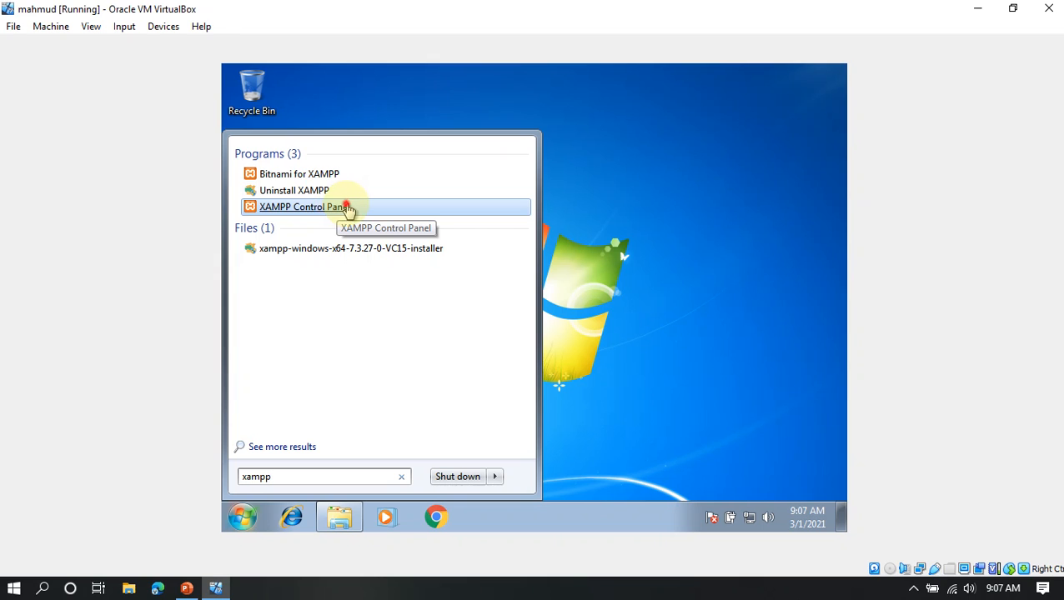
click(348, 209)
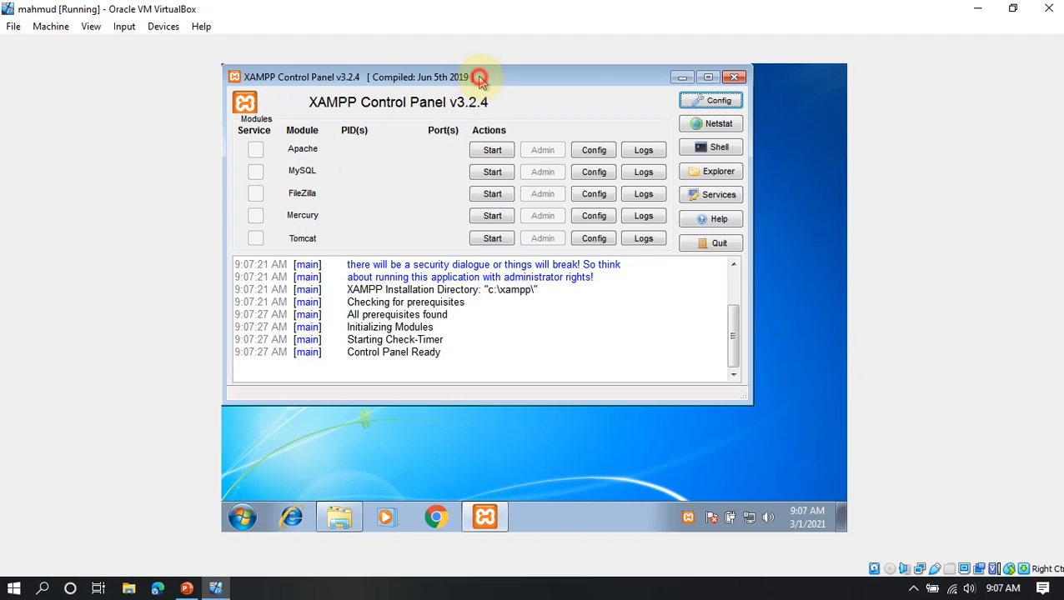
drag(477, 81, 526, 136)
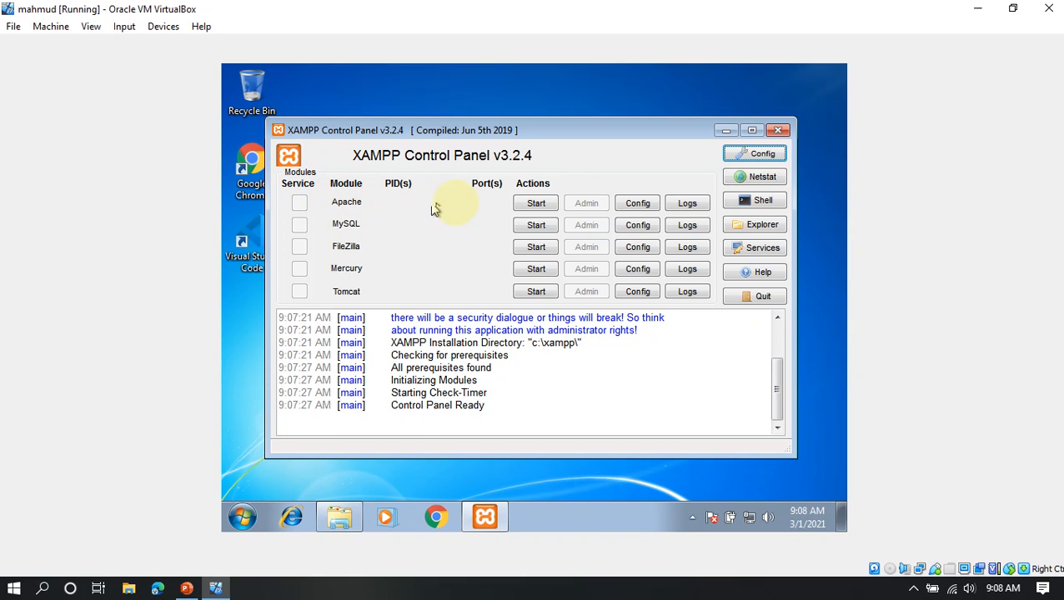
- Start the Apache module and allow Apache HTTP Server through Windows Firewall on public networks
click(536, 203)
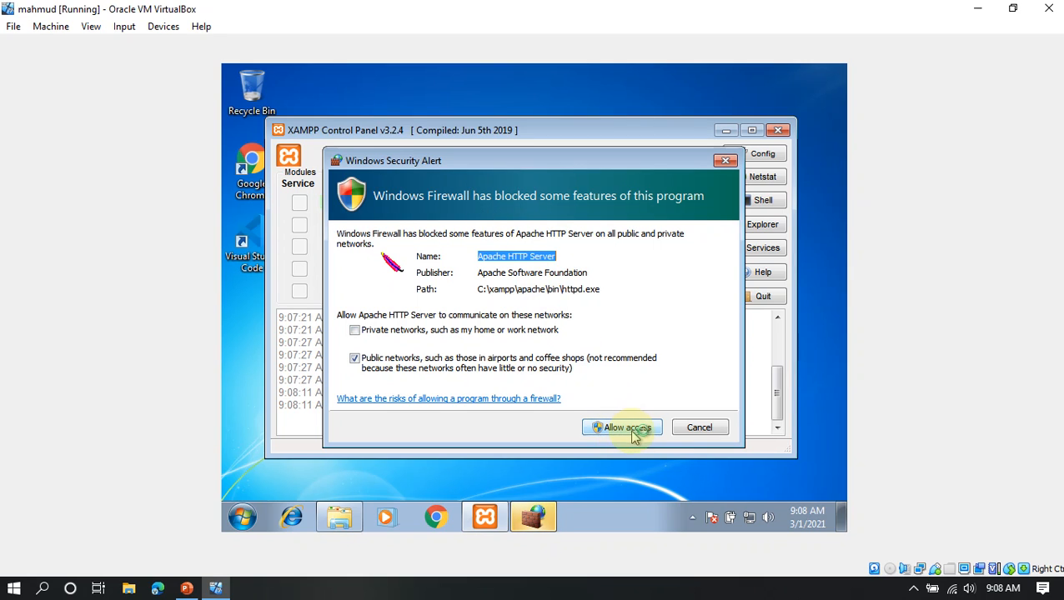
click(635, 435)
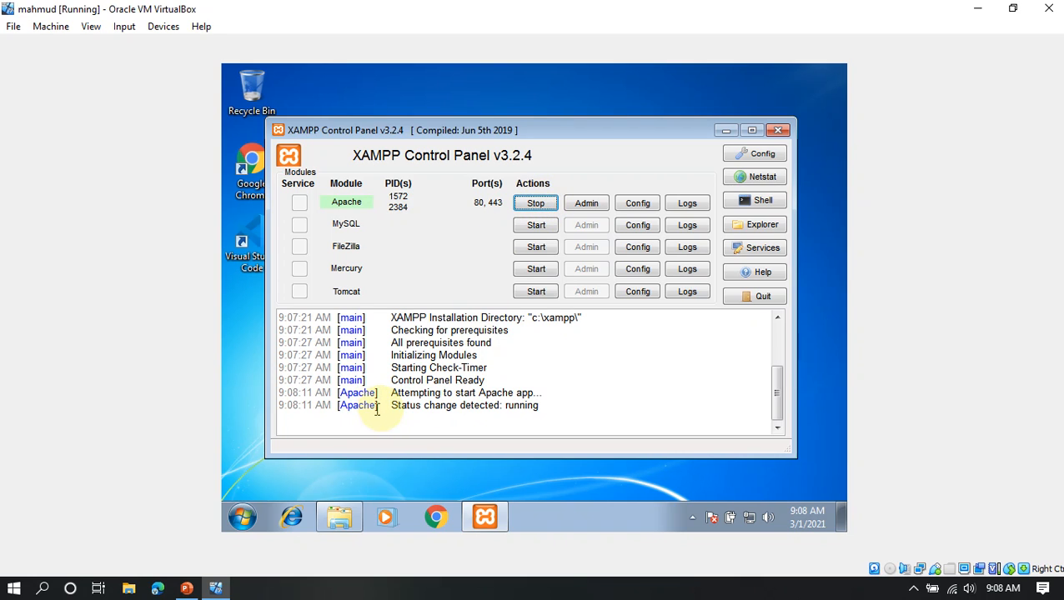
drag(383, 408, 390, 409)
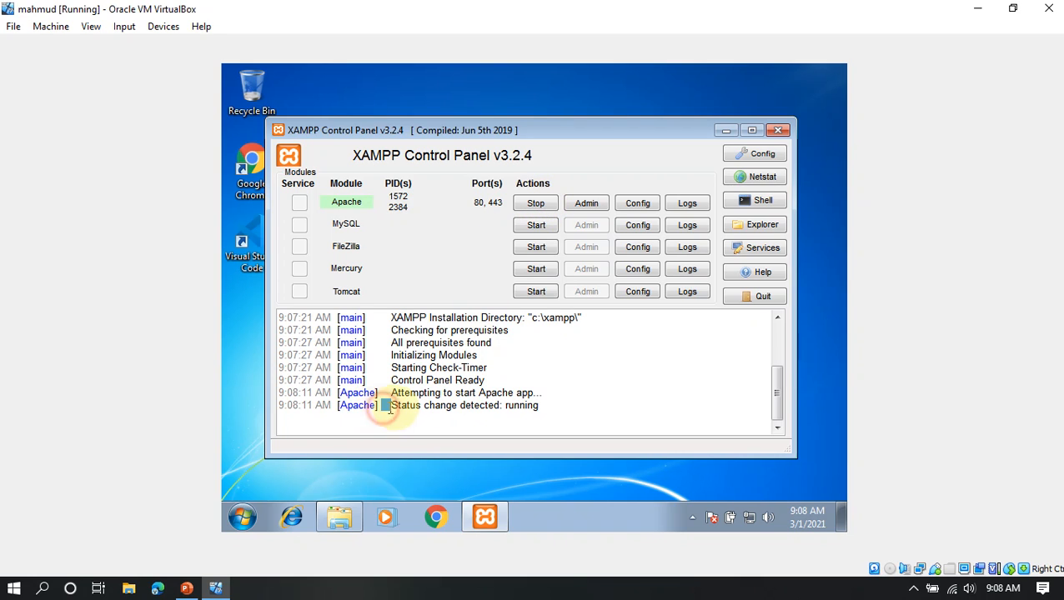
click(475, 408)
drag(474, 407, 534, 413)
click(541, 412)
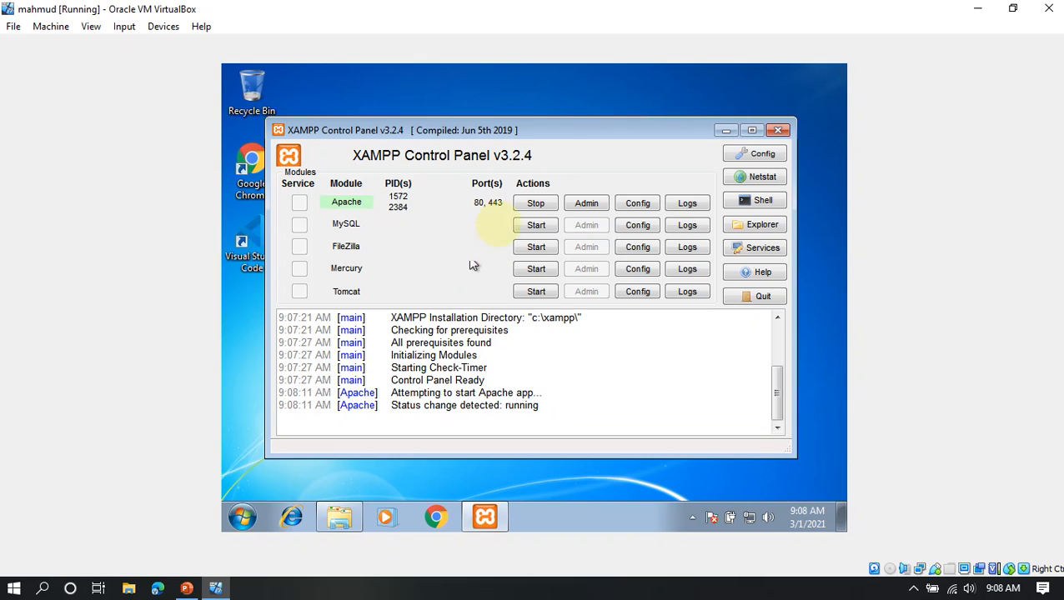
click(723, 132)
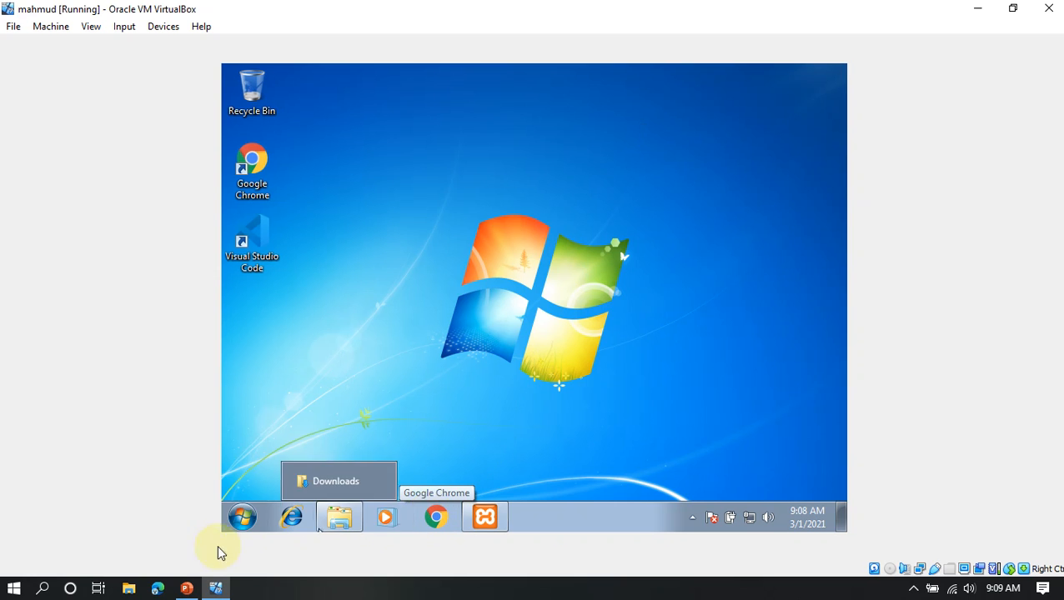
- Switch to PowerPoint and review slide 3 on download and installation and slide 4, "Uji Coba Pada Website Sederhana"
click(188, 588)
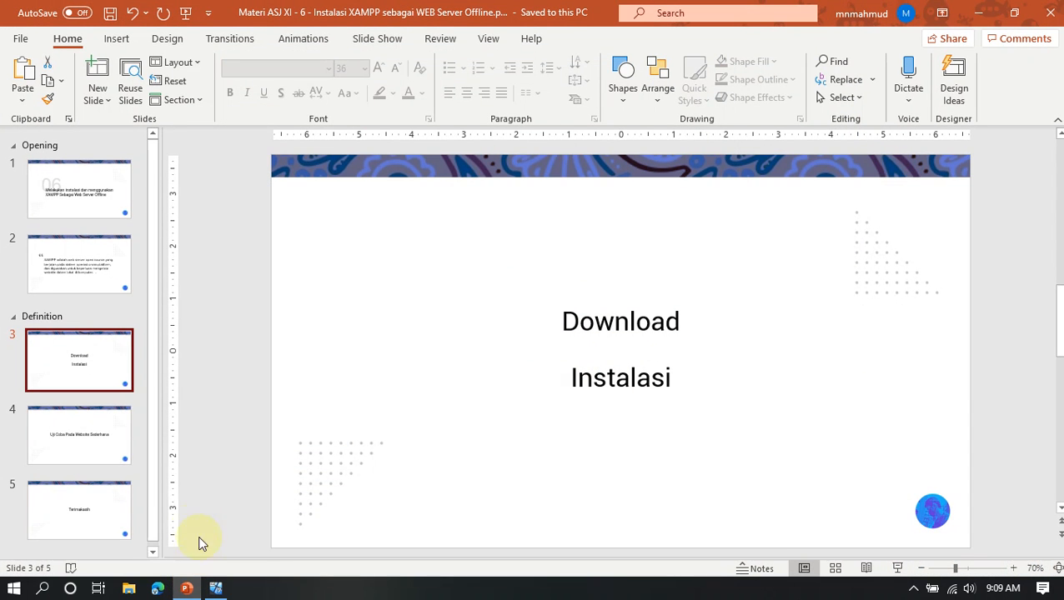
drag(573, 318, 642, 319)
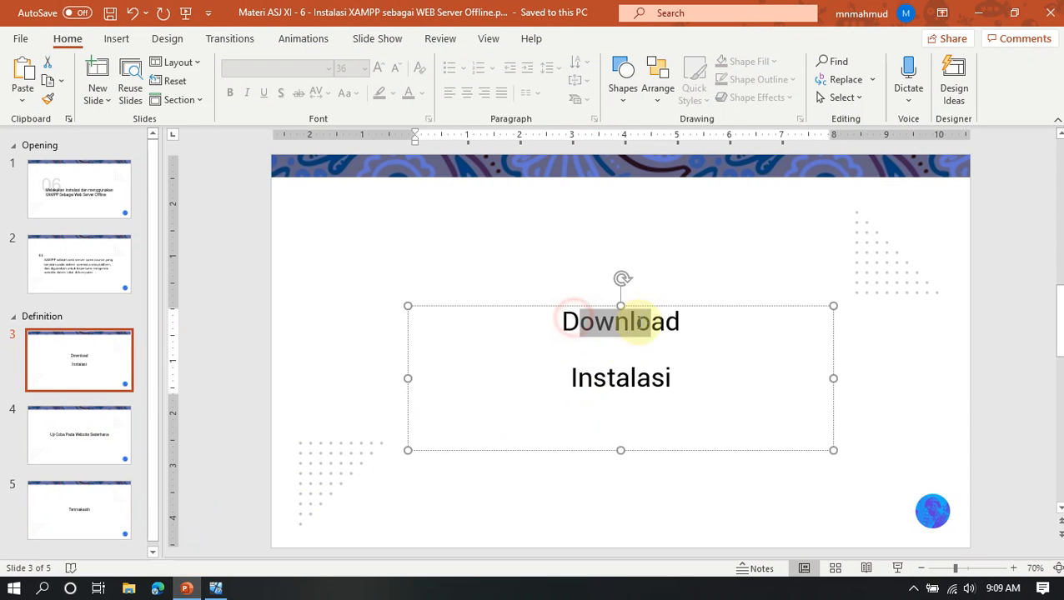
click(92, 440)
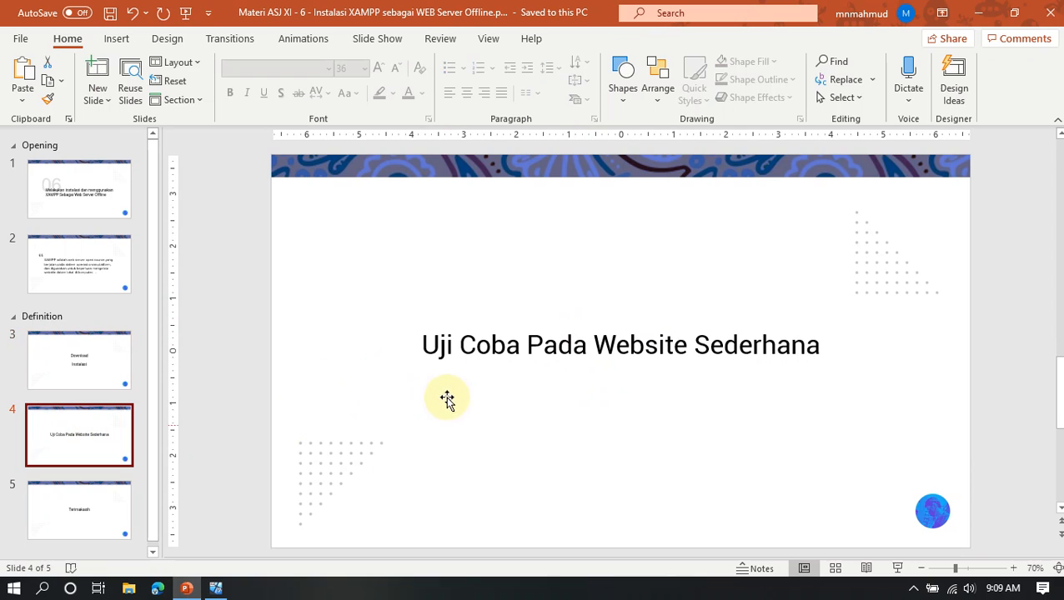
click(427, 345)
drag(549, 345, 843, 334)
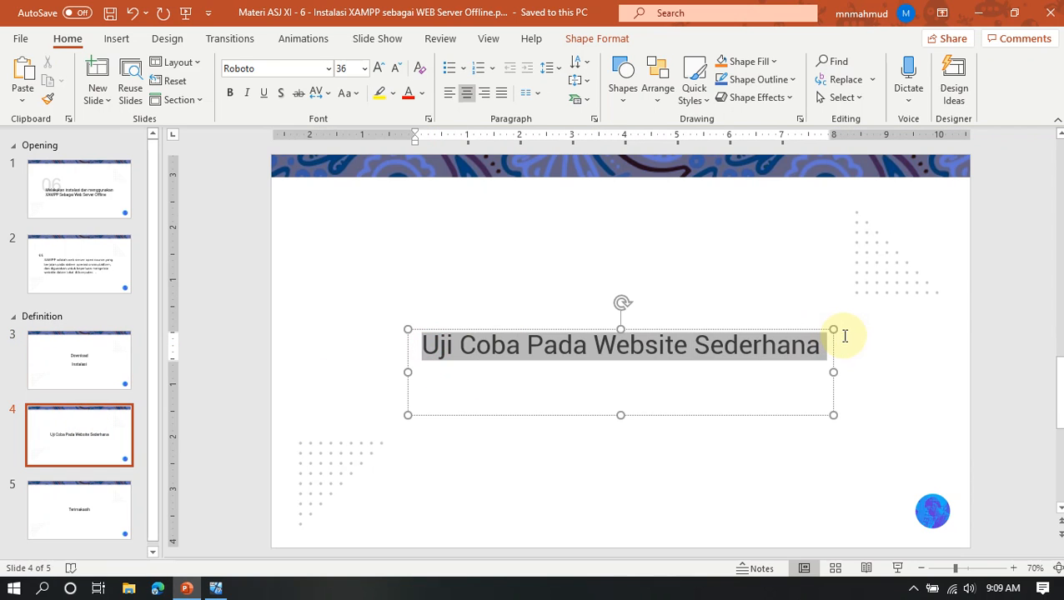
click(882, 348)
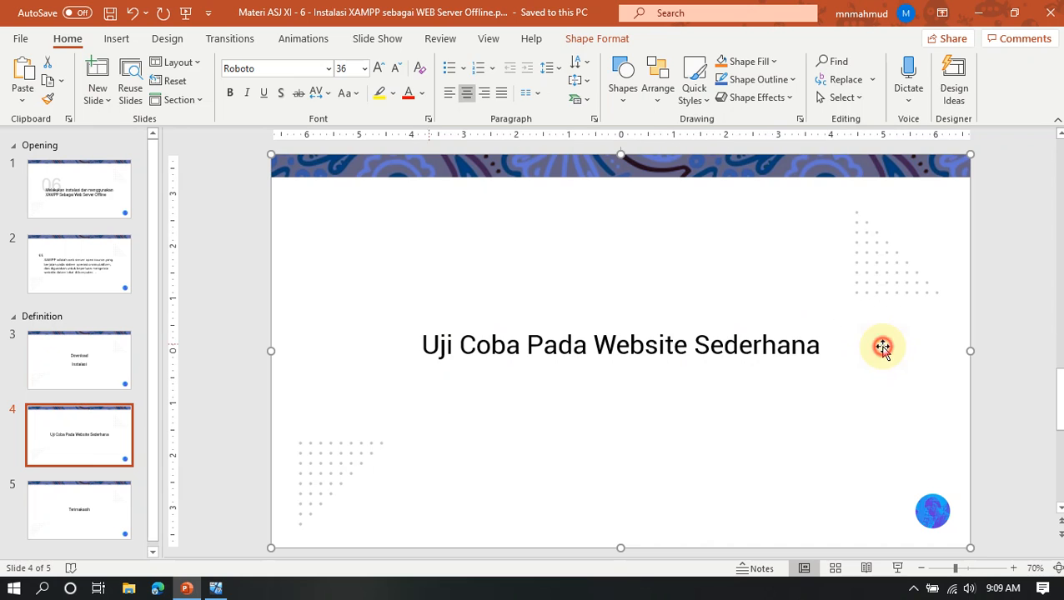
click(977, 11)
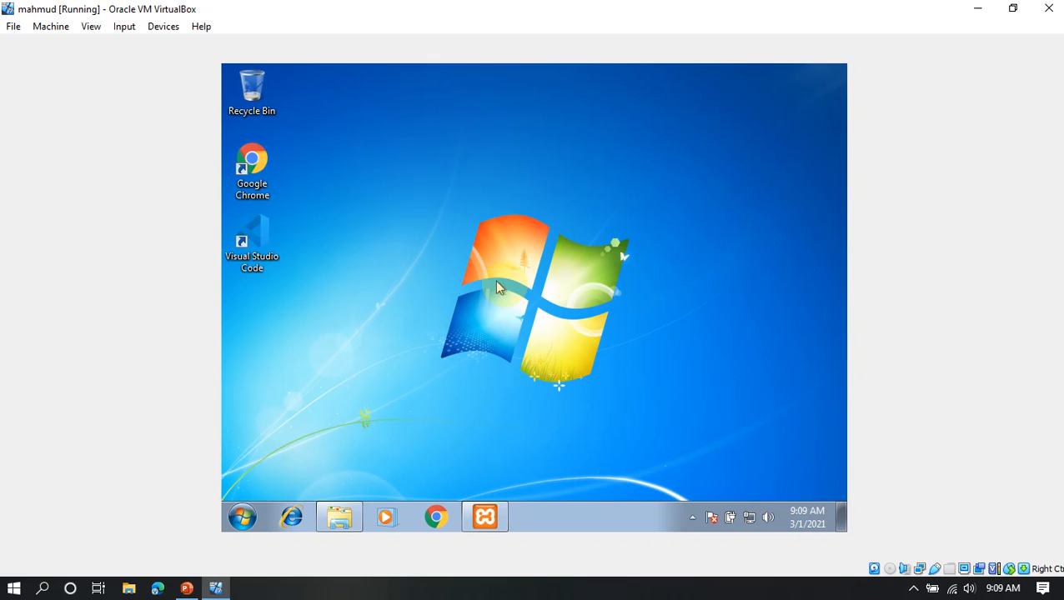
- Open localhost in Google Chrome on the virtual machine and examine the address of the loaded page
click(436, 517)
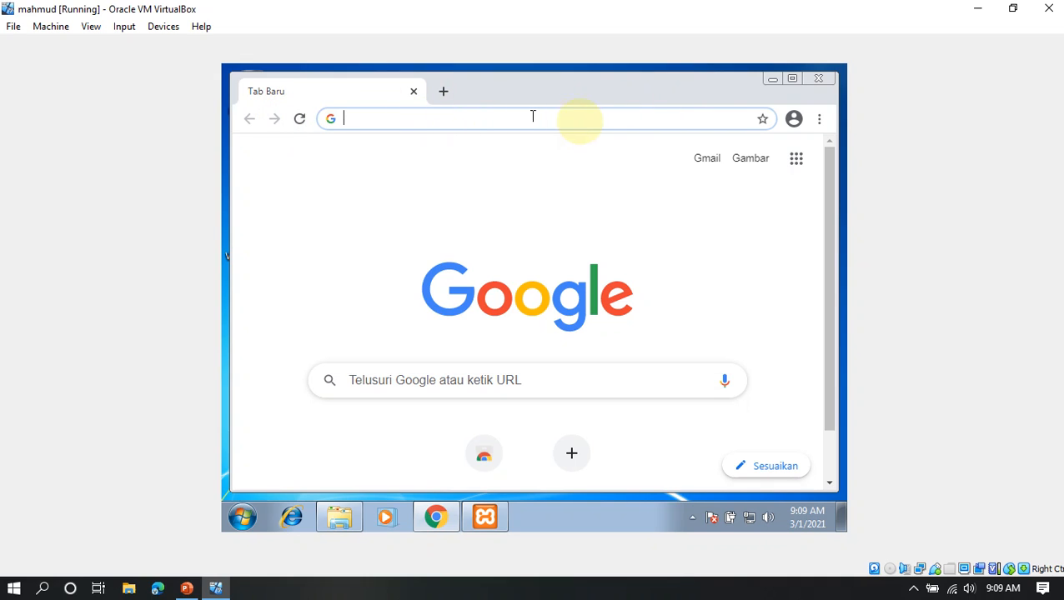
click(588, 119)
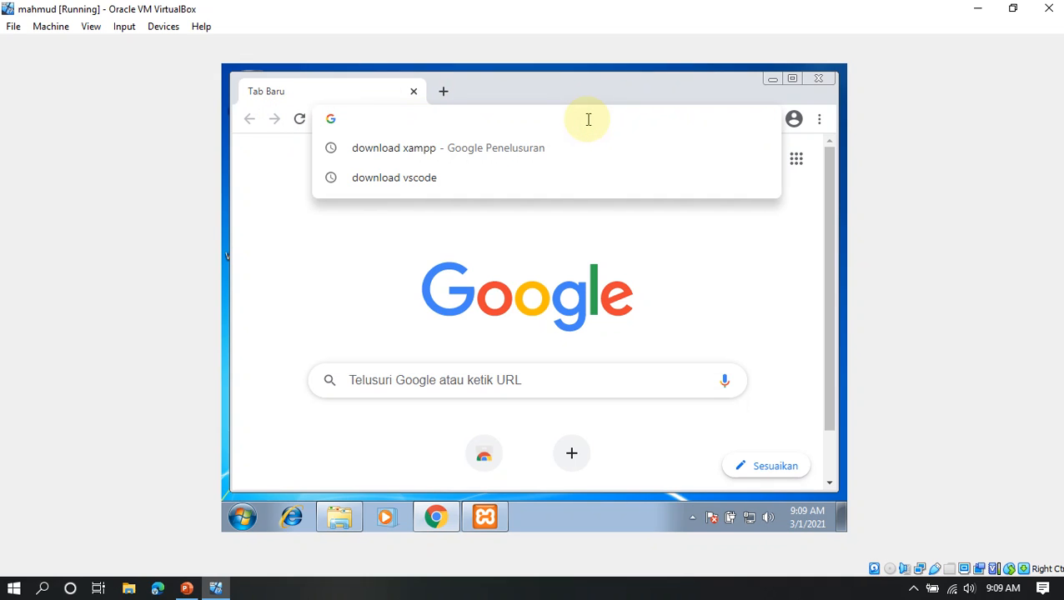
text(lo)
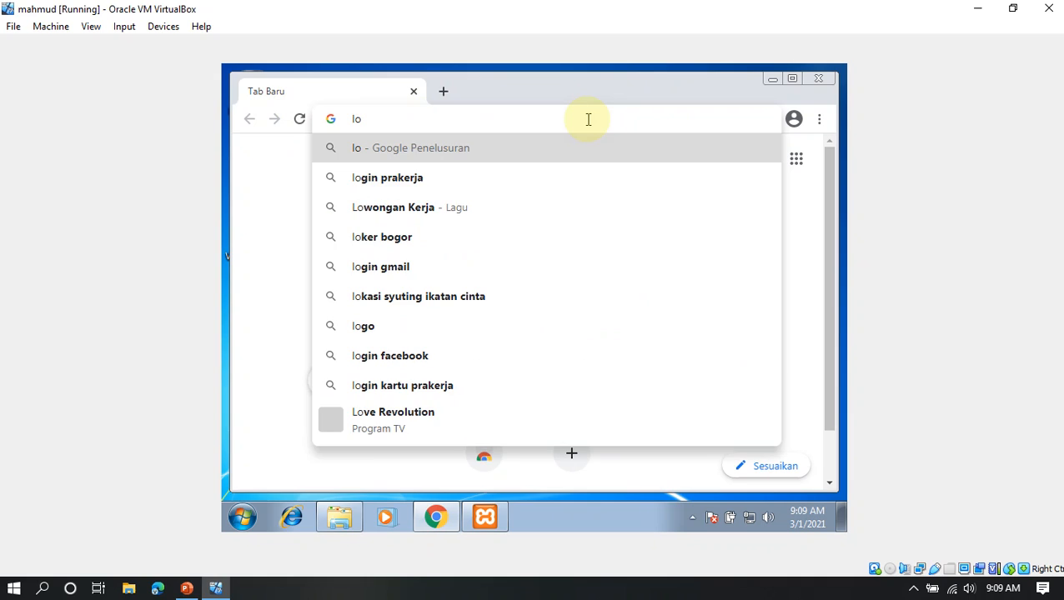
text(calhost)
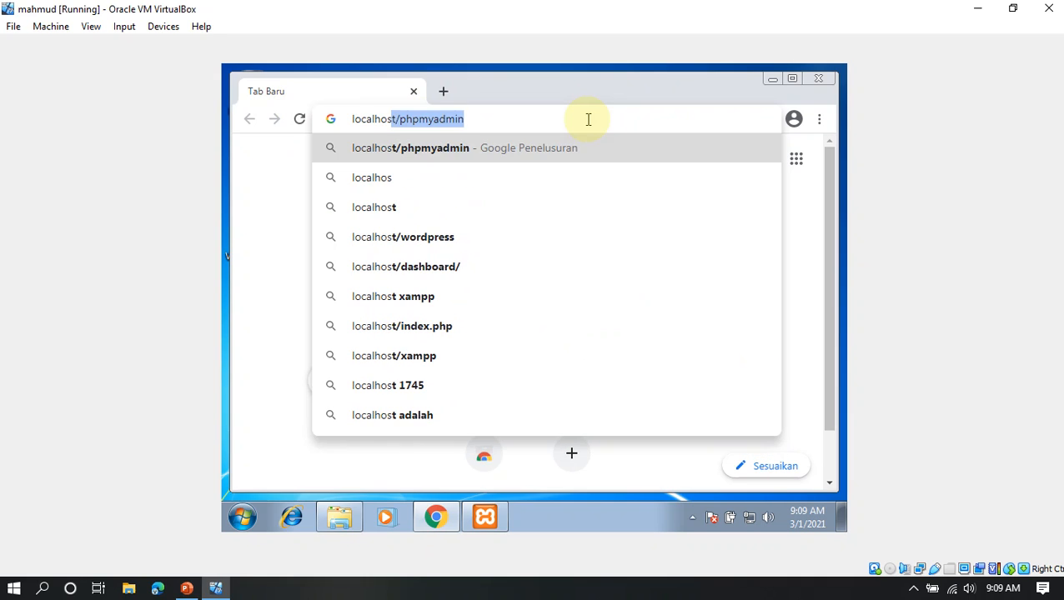
key(Delete)
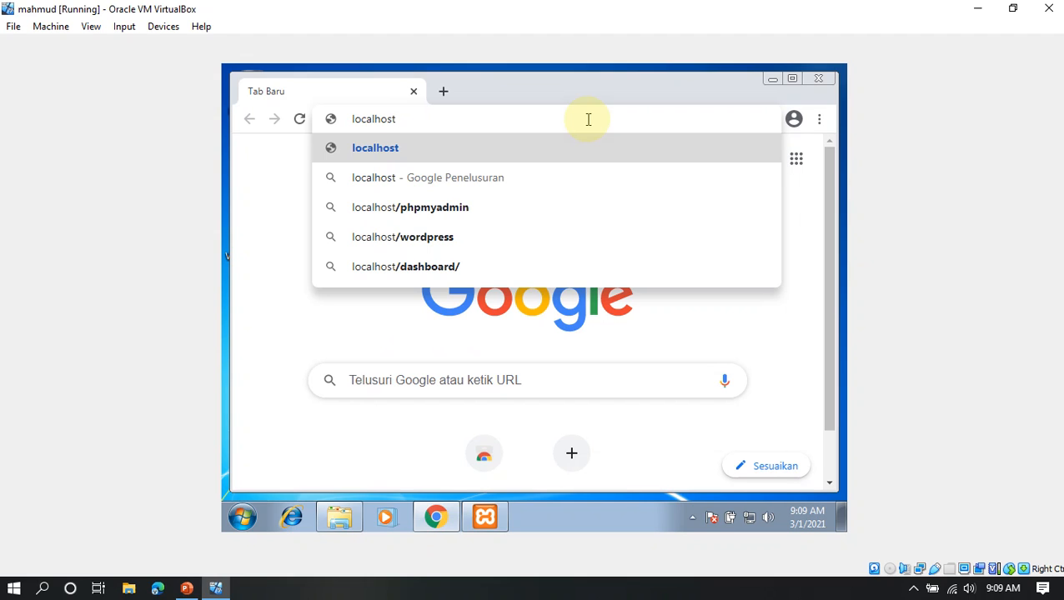
key(Return)
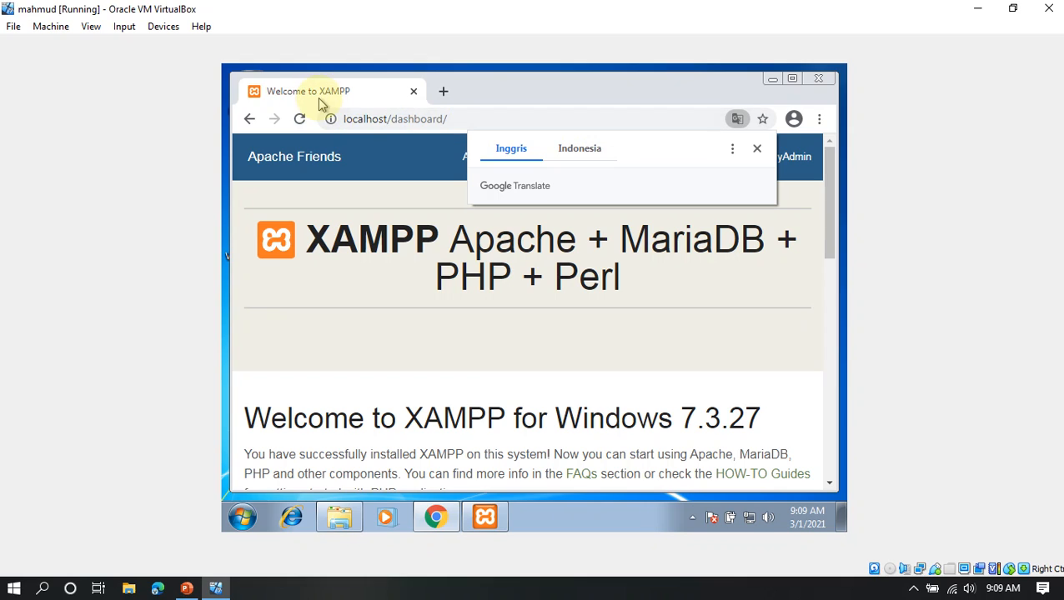
click(460, 118)
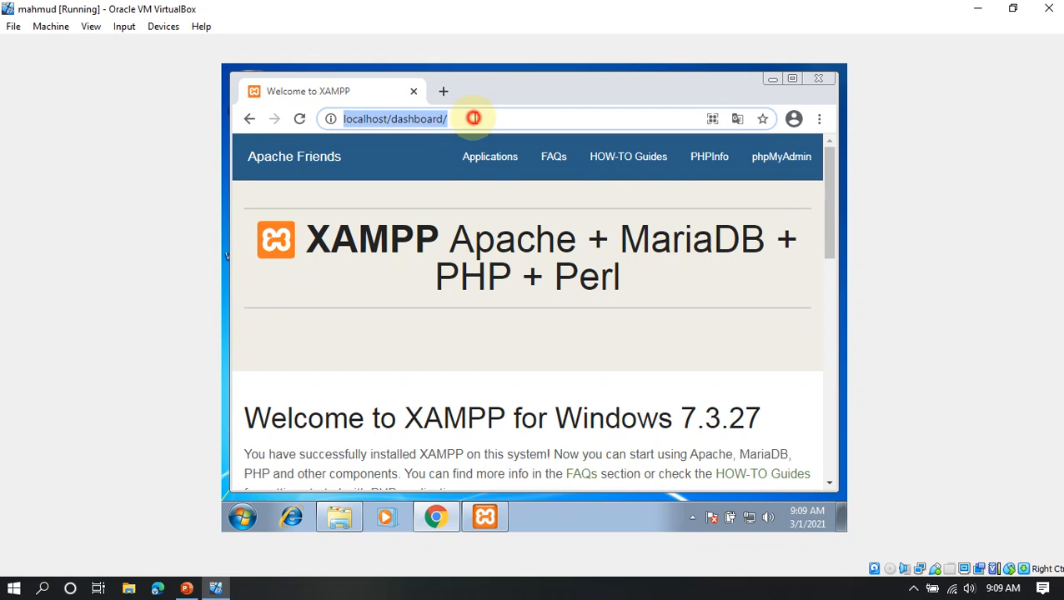
click(471, 118)
drag(388, 118, 304, 121)
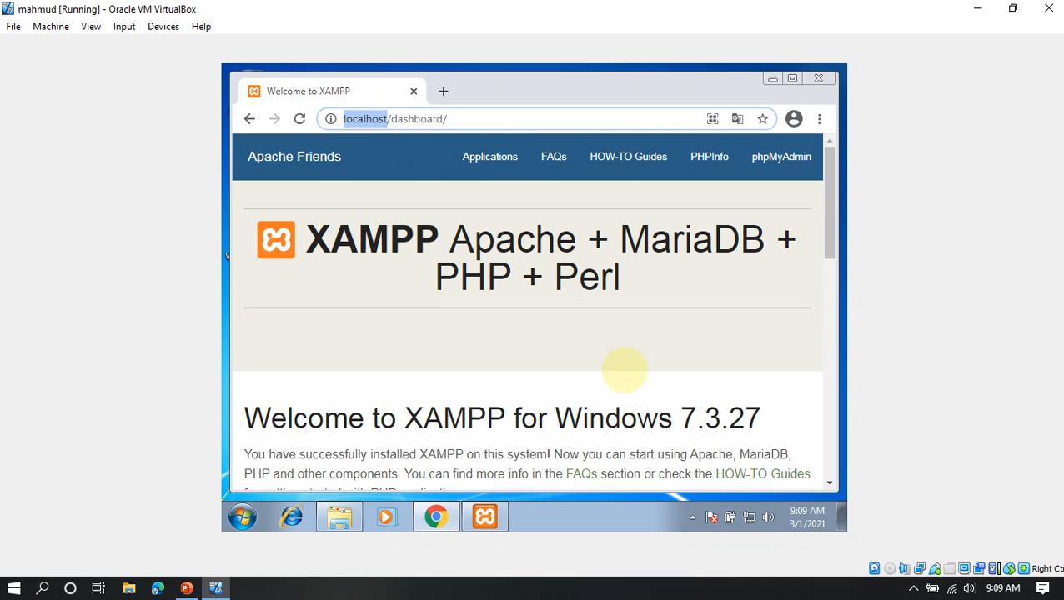
- Disable the virtual machine's Local Area Connection in its network adapter settings and minimize the Network Connections window
click(750, 517)
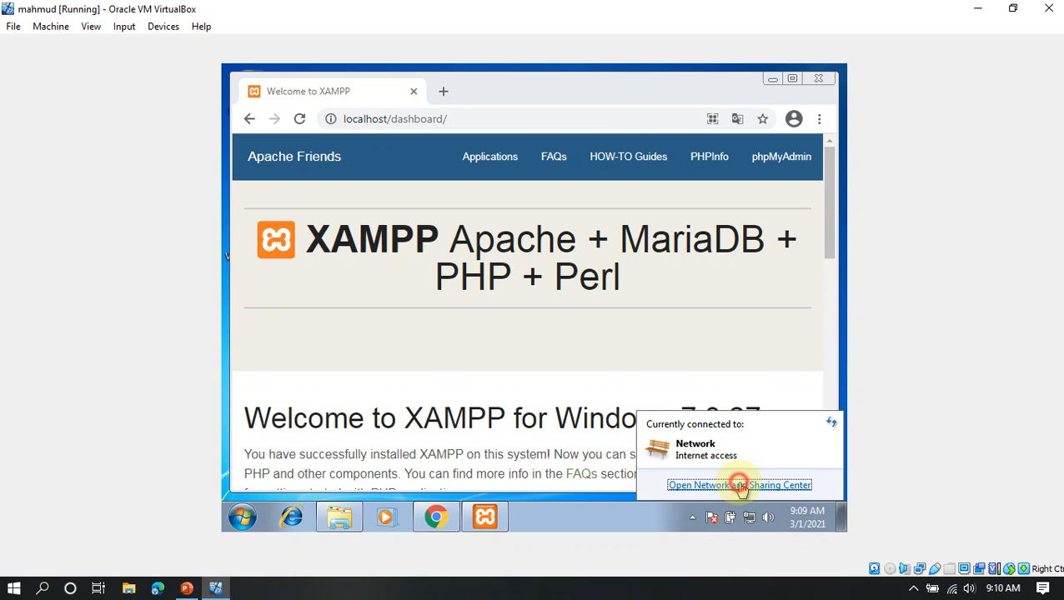
click(738, 486)
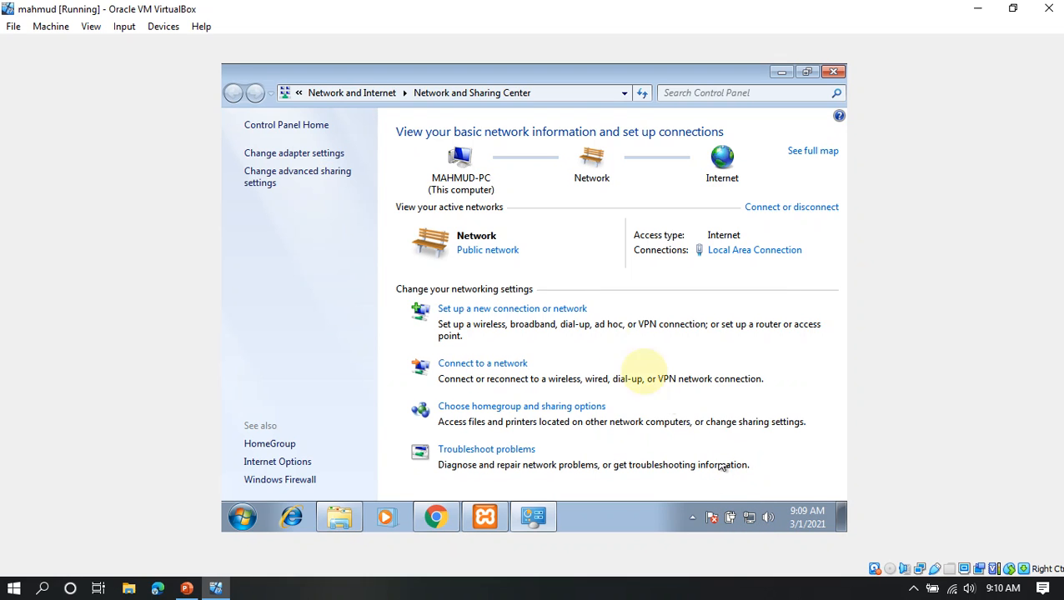
click(305, 153)
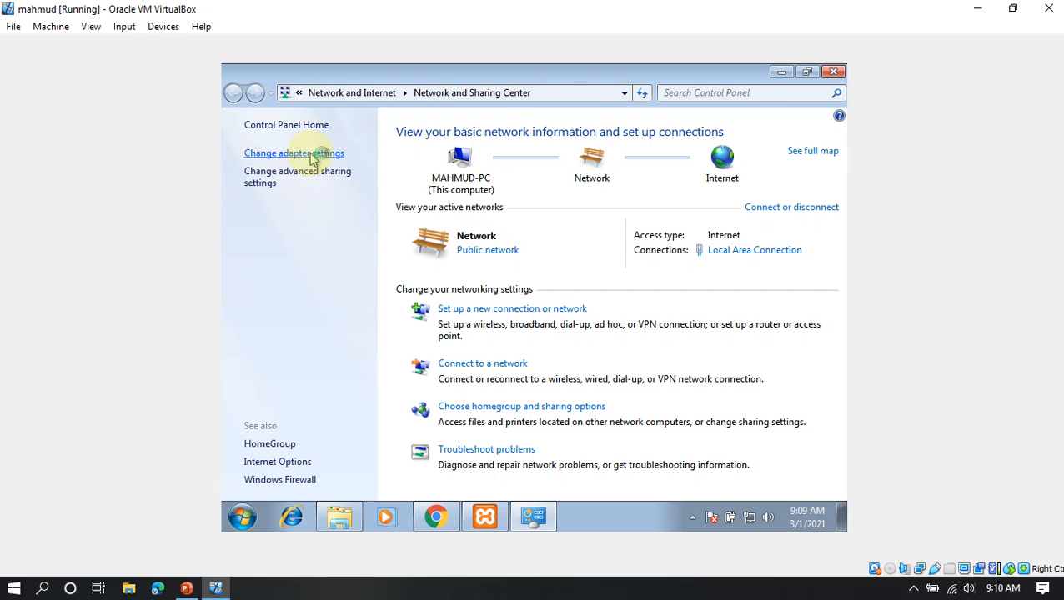
click(367, 148)
right_click(367, 149)
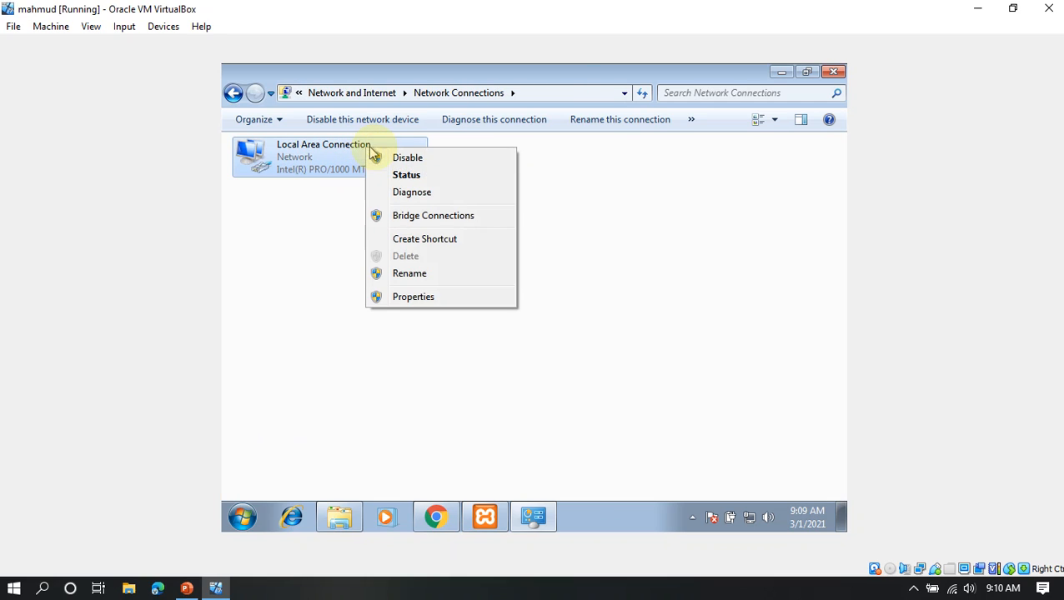
click(382, 158)
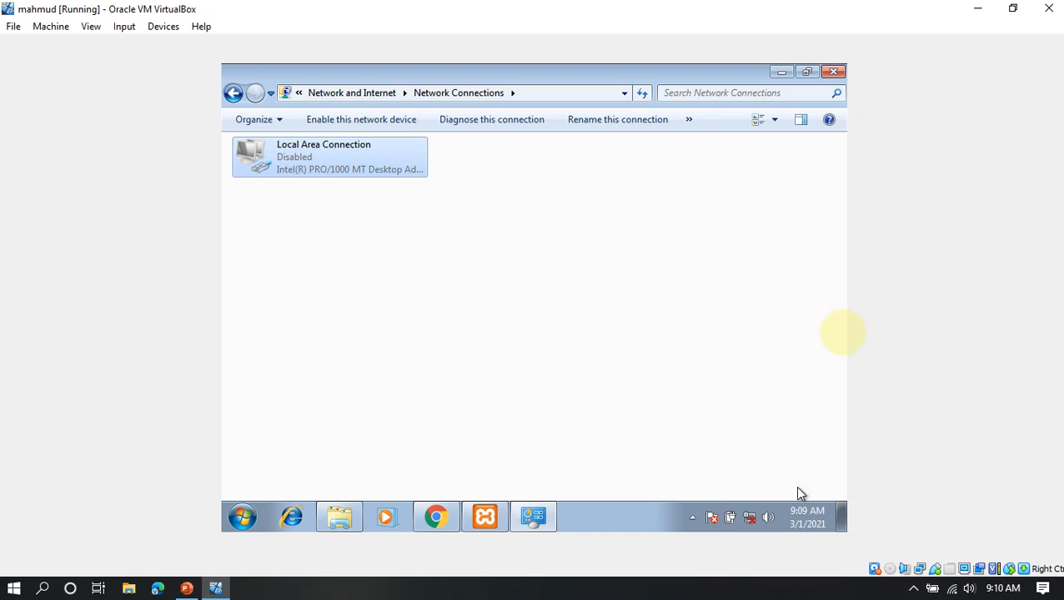
click(781, 71)
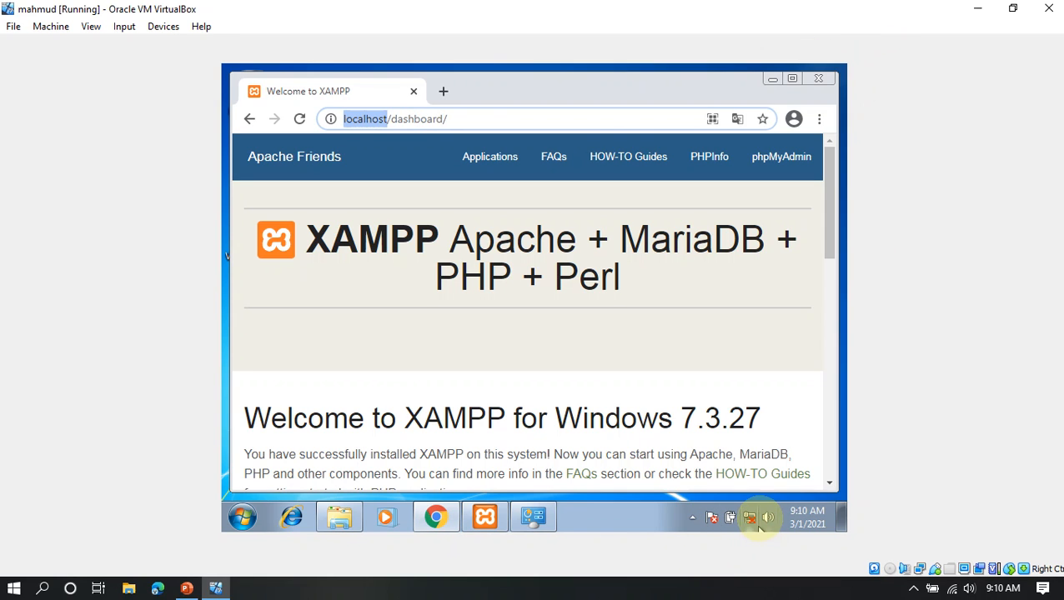
- Load localhost in a fresh Chrome tab while offline, look over the XAMPP welcome page and minimize the browser
click(443, 91)
click(412, 90)
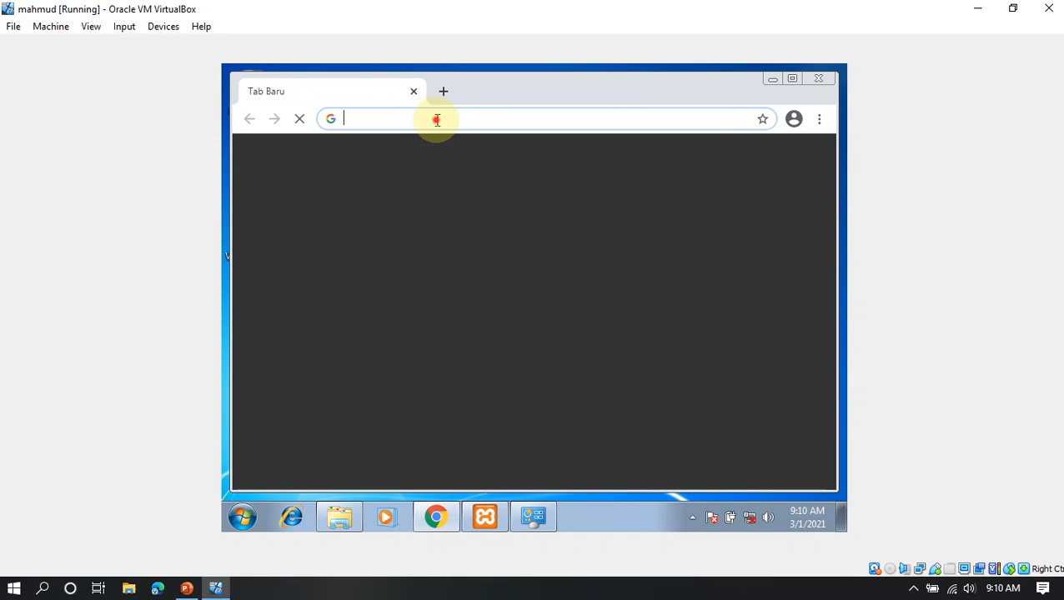
click(437, 119)
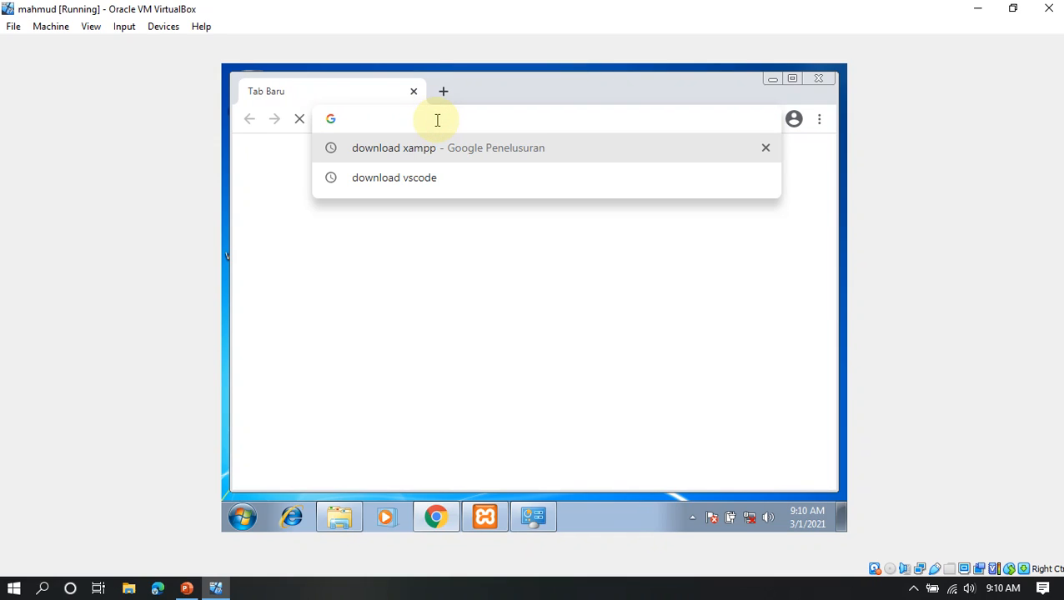
text(lo)
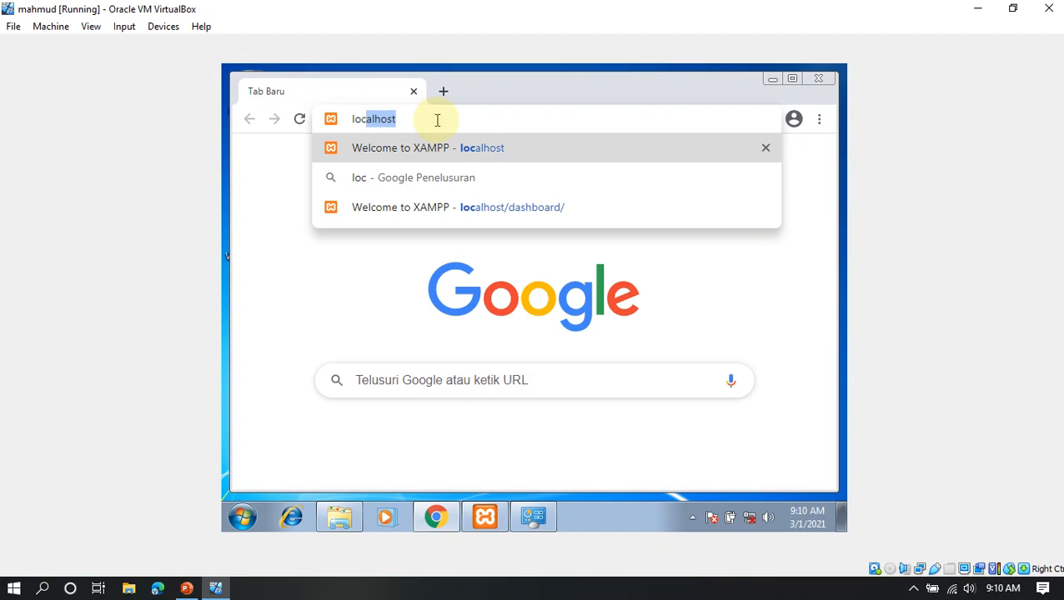
text(calhost)
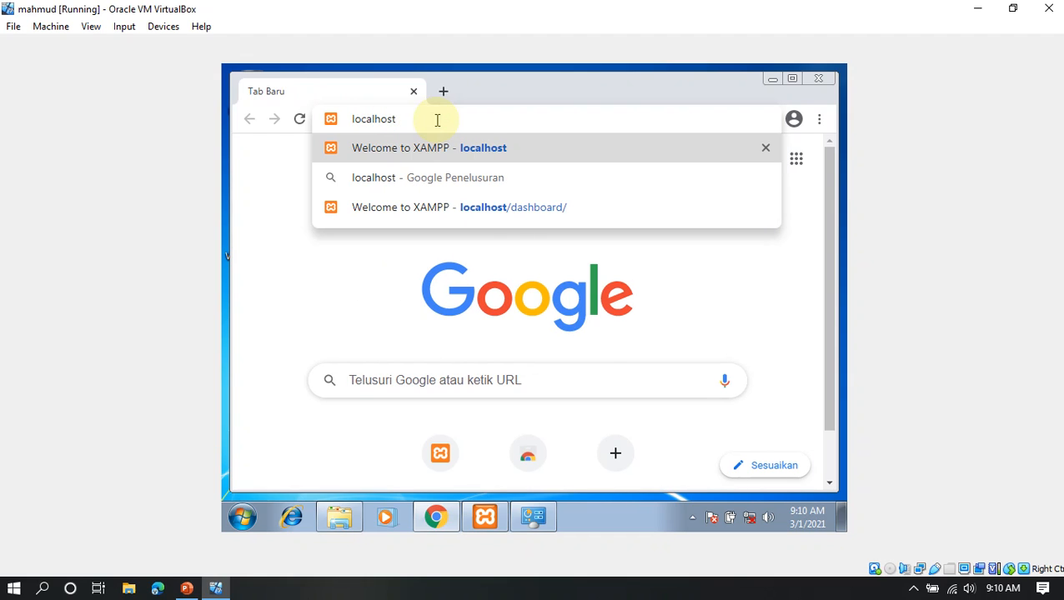
key(Return)
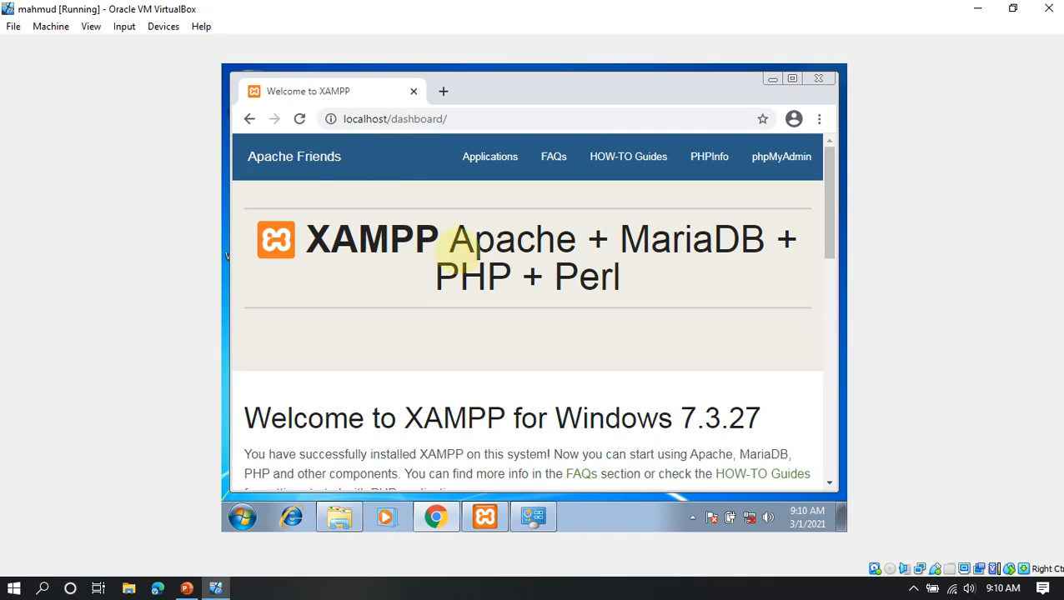
scroll(467, 258, down, 15)
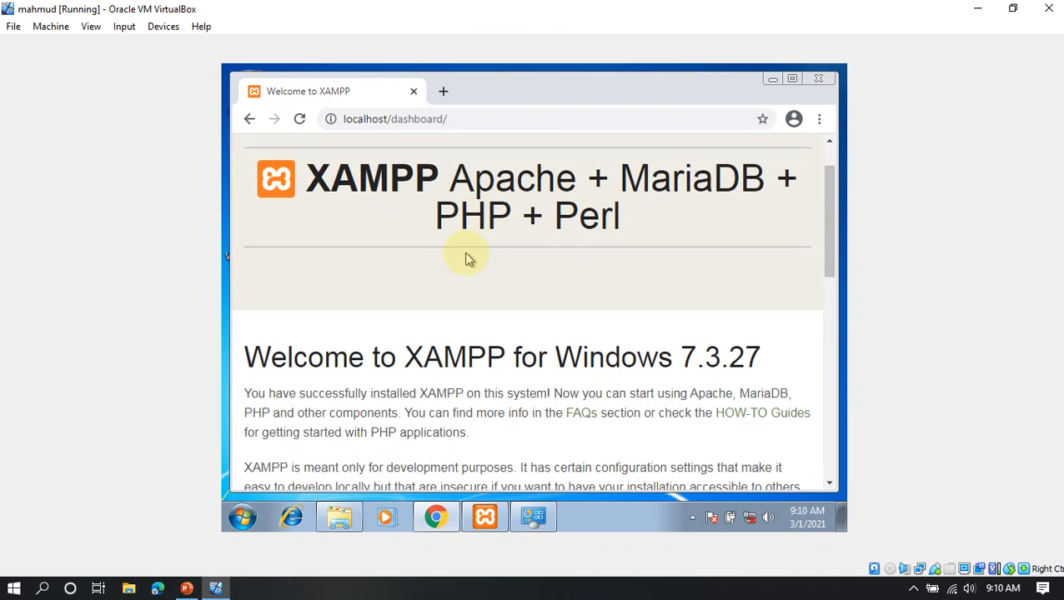
scroll(467, 258, up, 15)
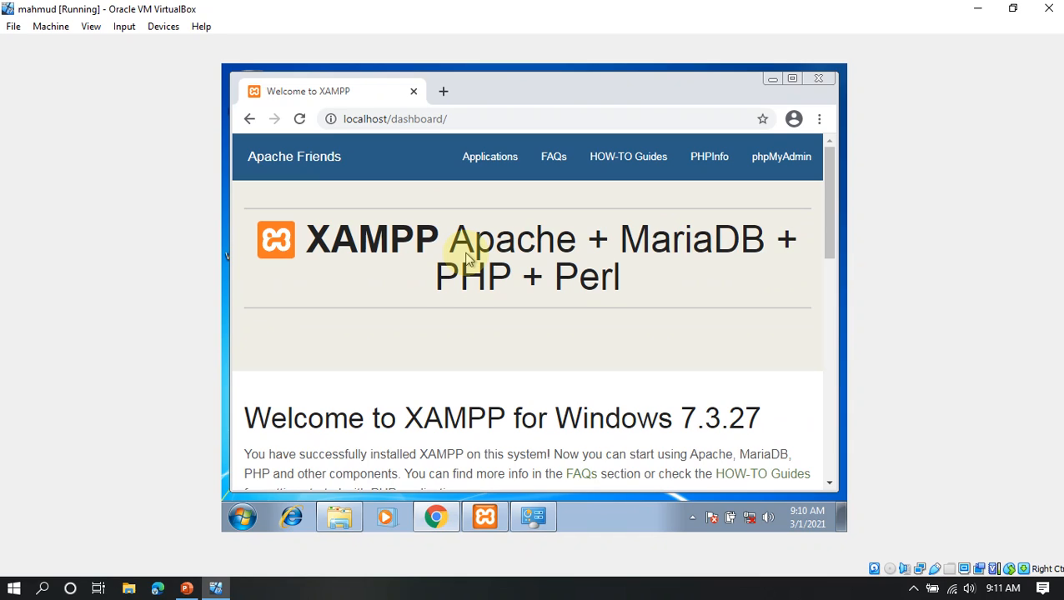
click(771, 80)
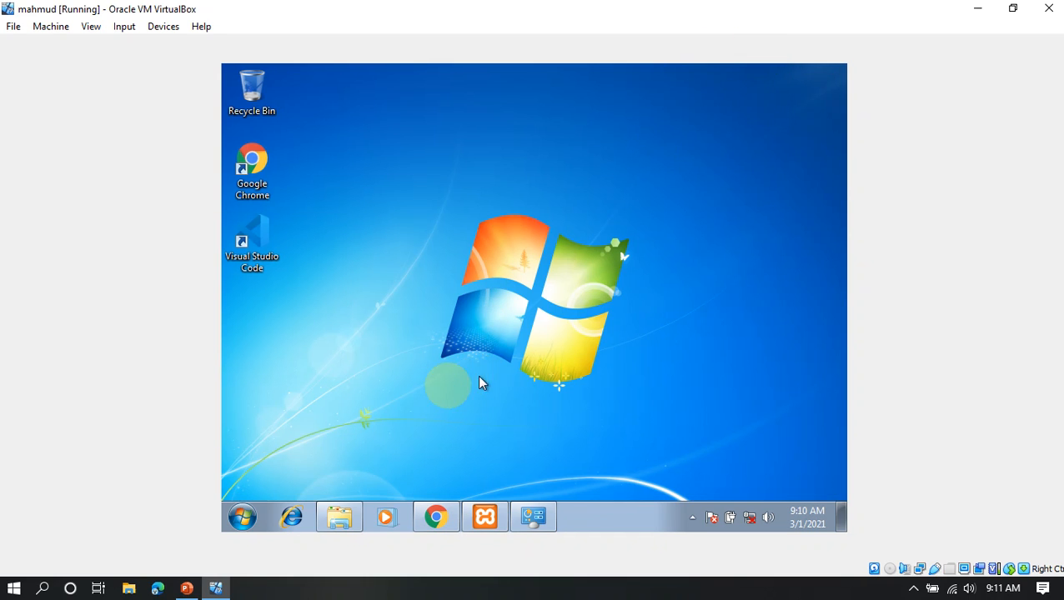
- Browse to C:\xampp\htdocs in the virtual machine, examine the folder's contents and minimize the window
click(335, 519)
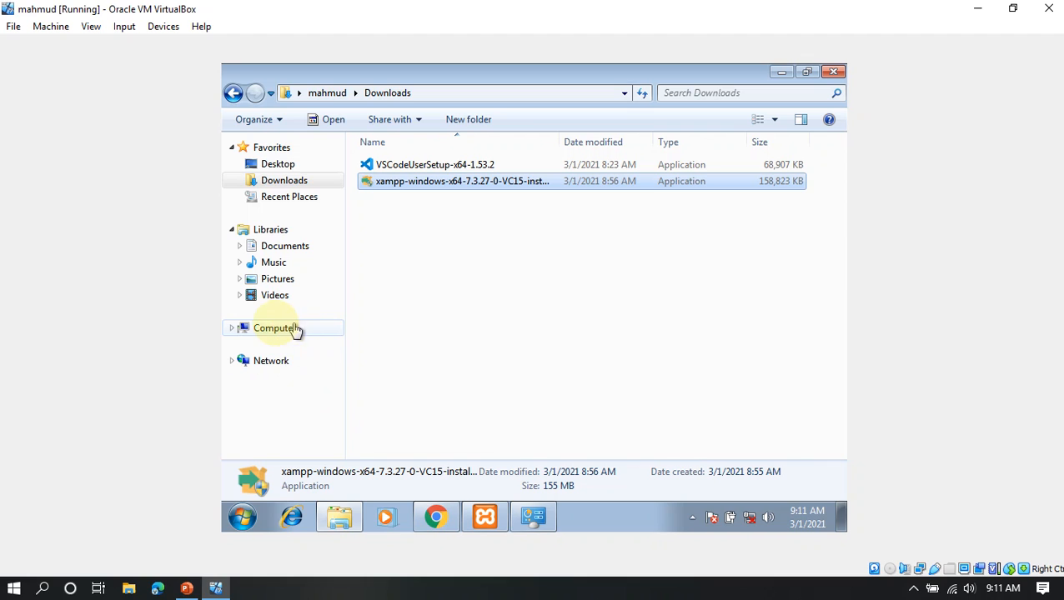
click(263, 328)
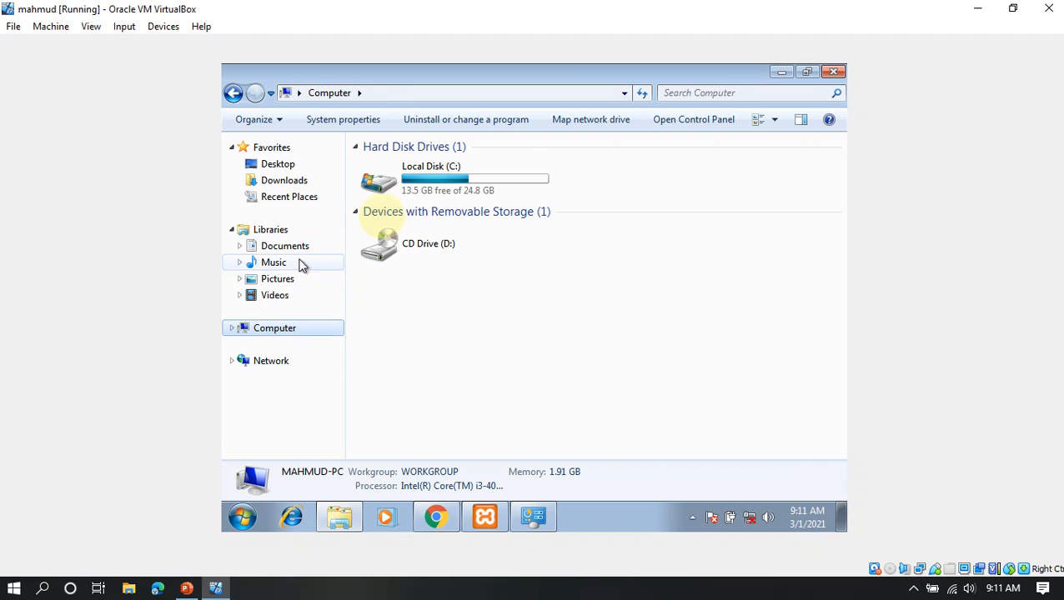
click(399, 179)
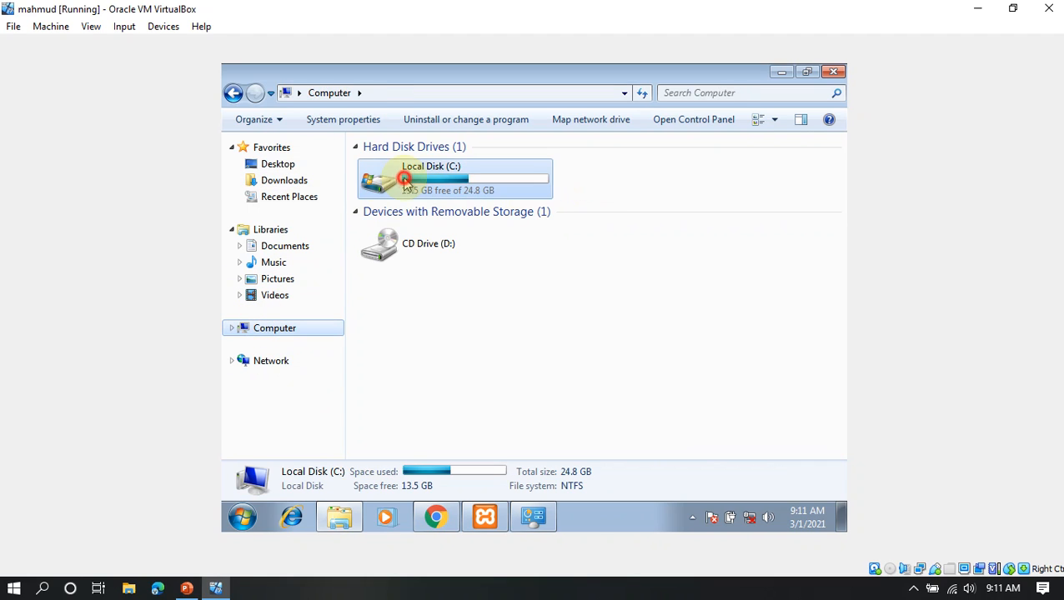
double_click(468, 175)
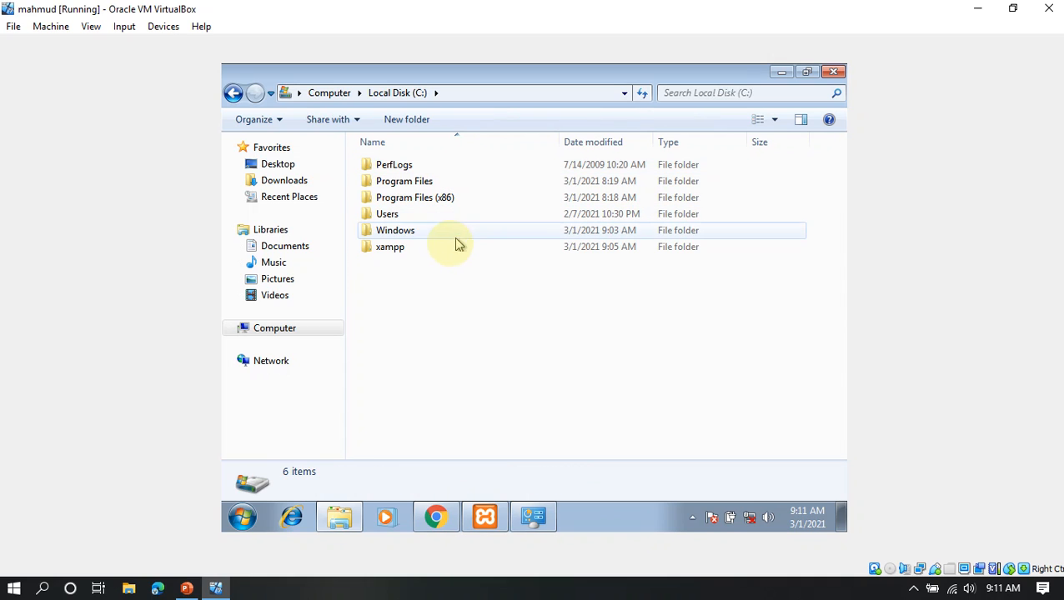
click(401, 250)
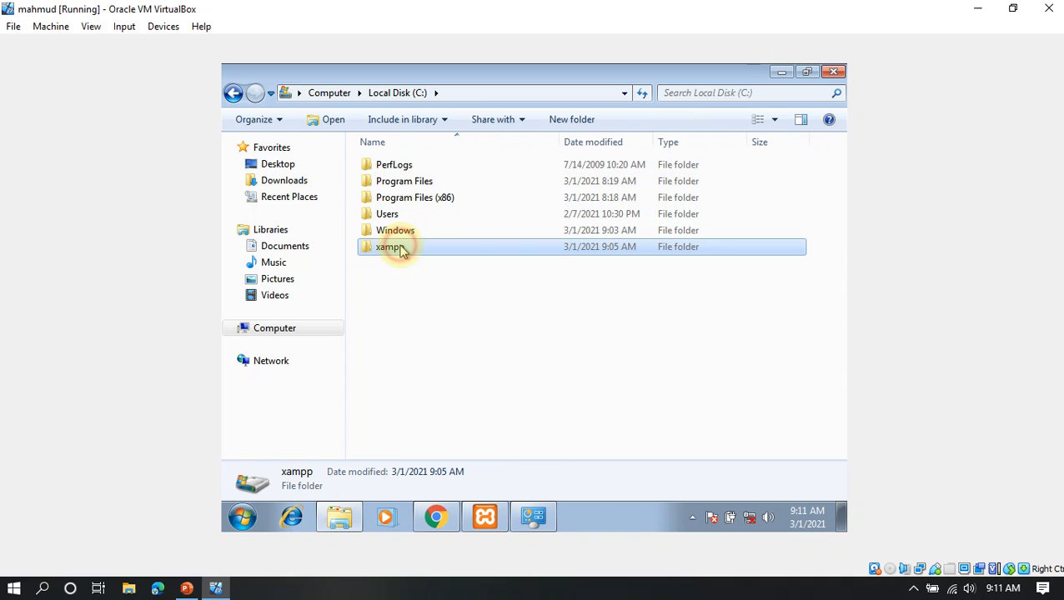
double_click(482, 248)
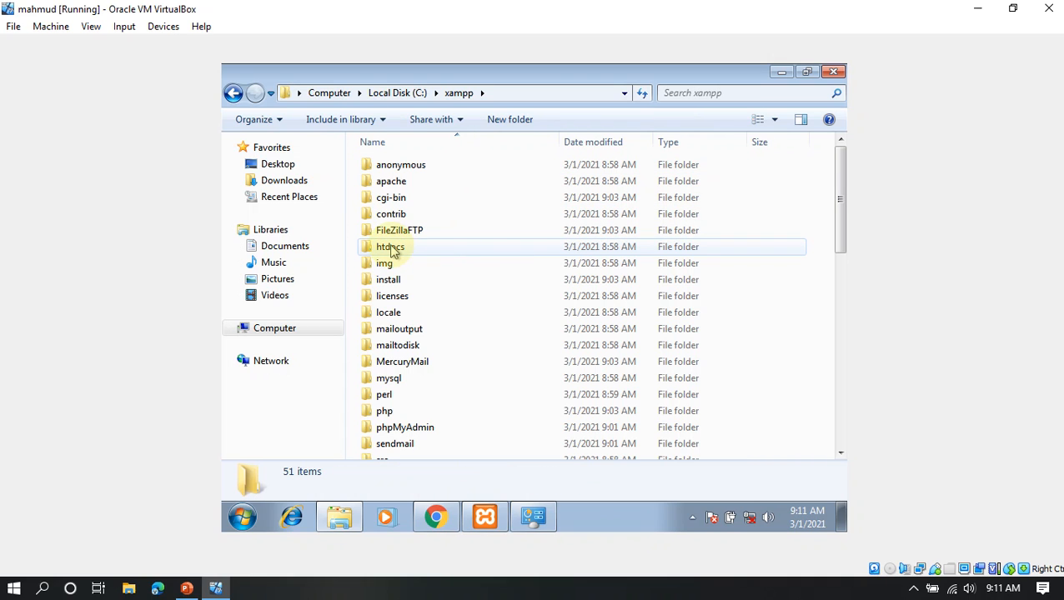
click(392, 249)
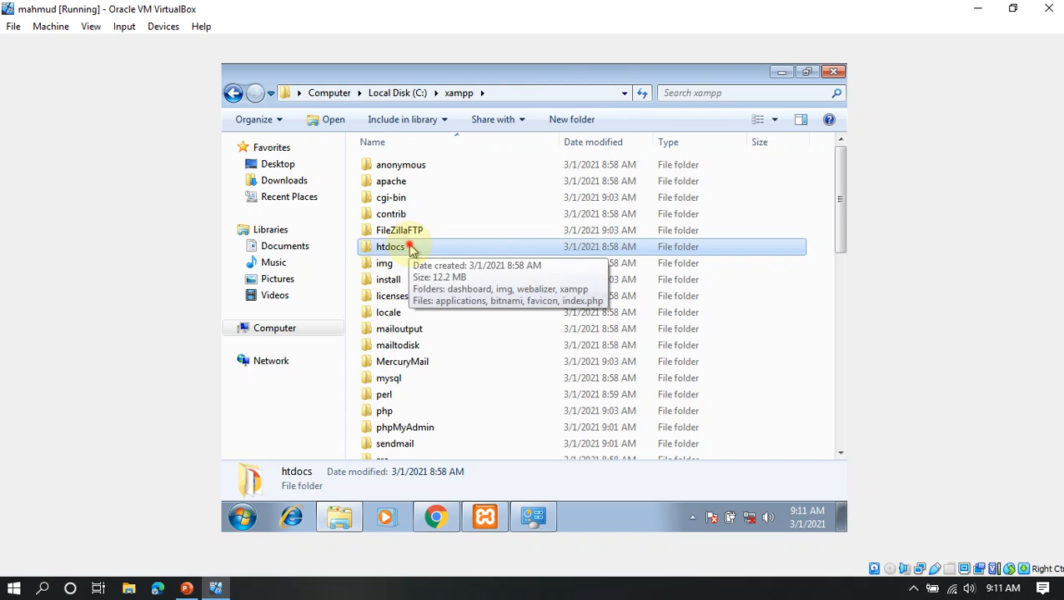
double_click(410, 248)
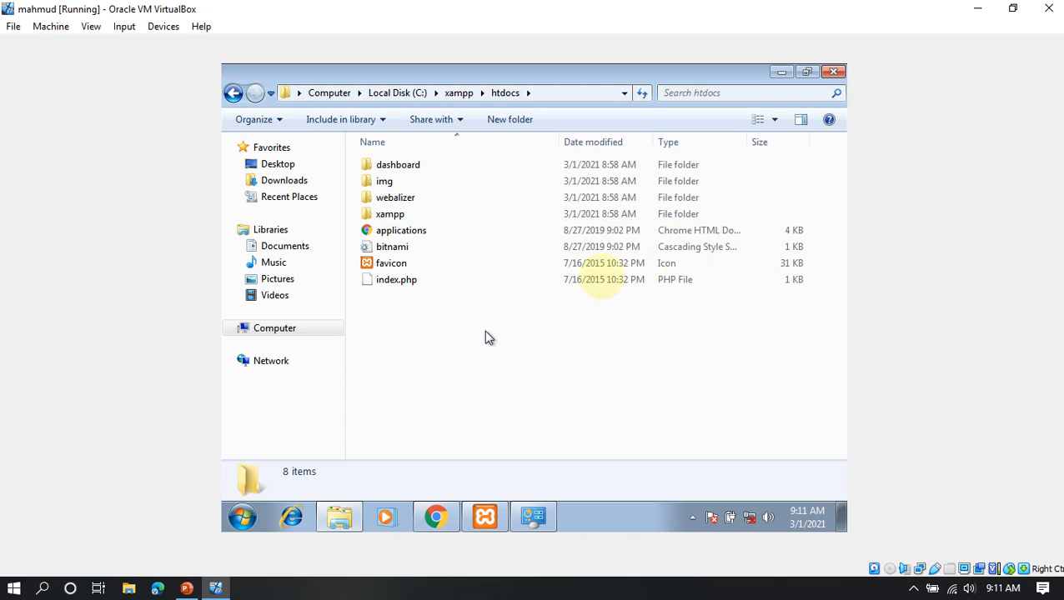
click(782, 74)
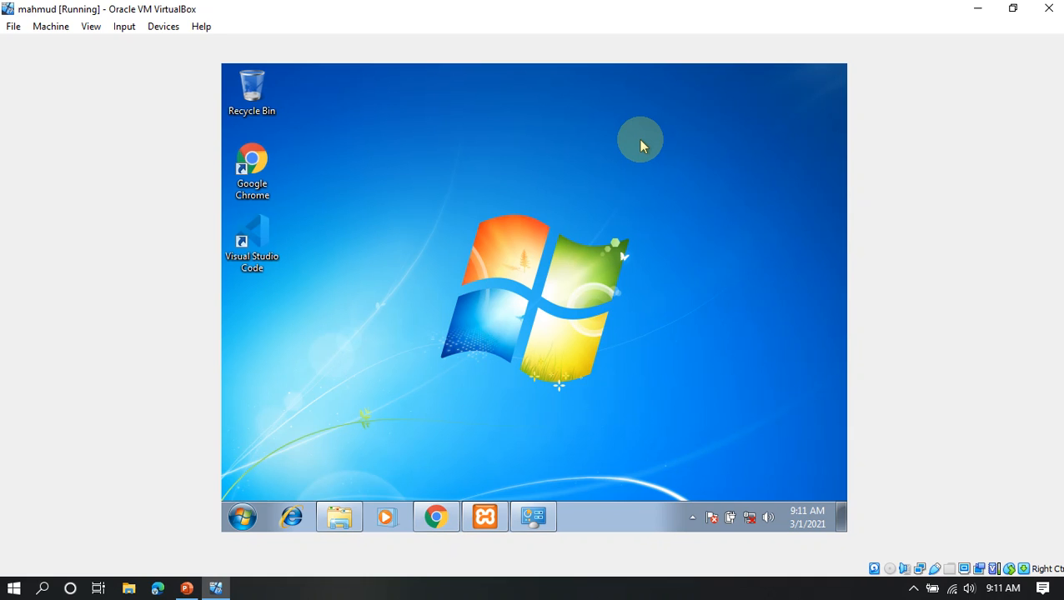
- Launch Visual Studio Code in the virtual machine and create a new untitled file
click(250, 246)
click(550, 286)
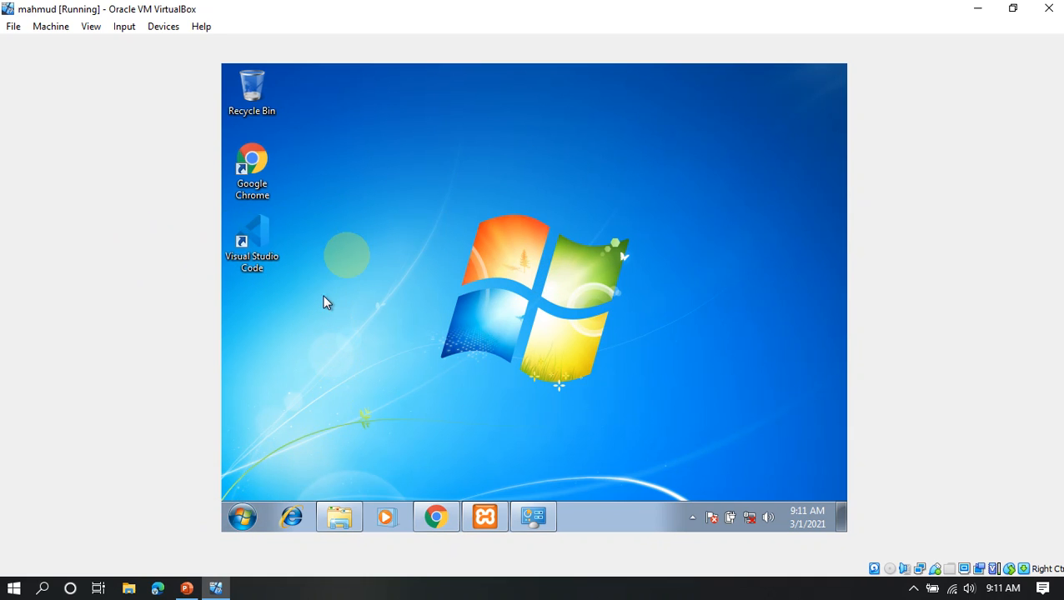
double_click(256, 236)
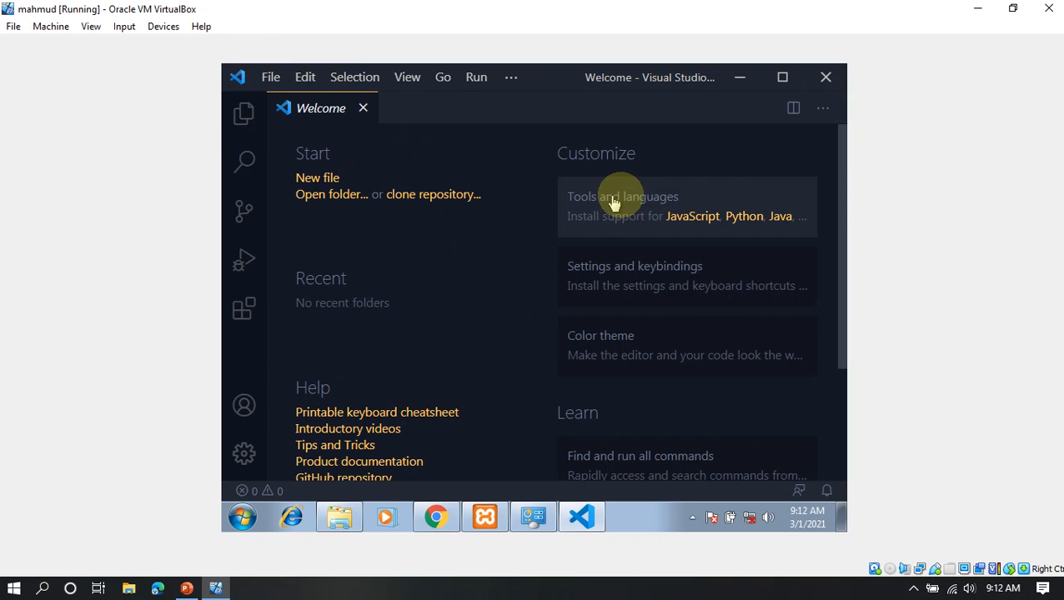
click(272, 78)
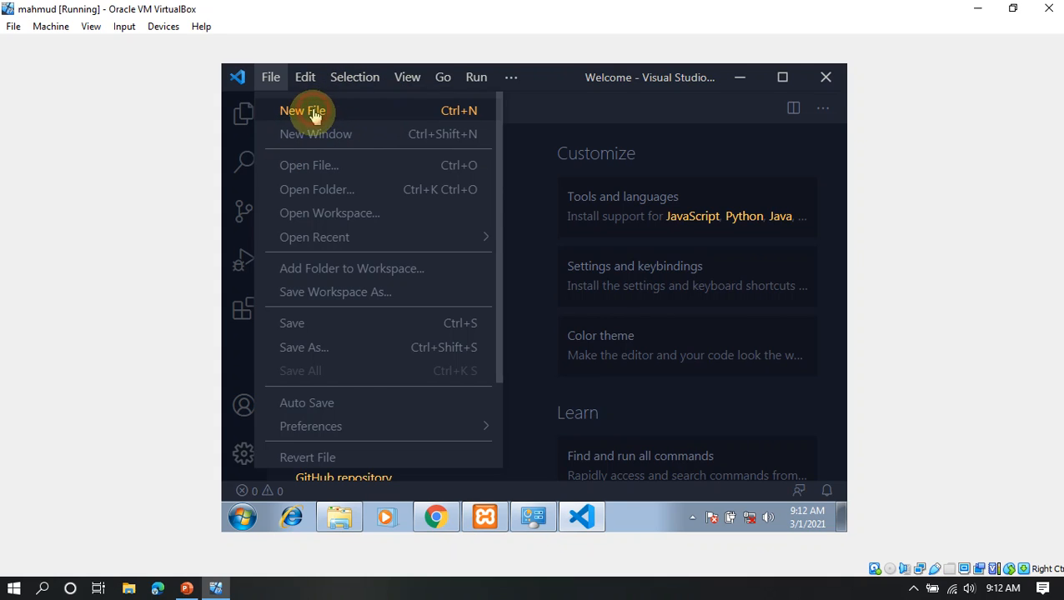
click(553, 112)
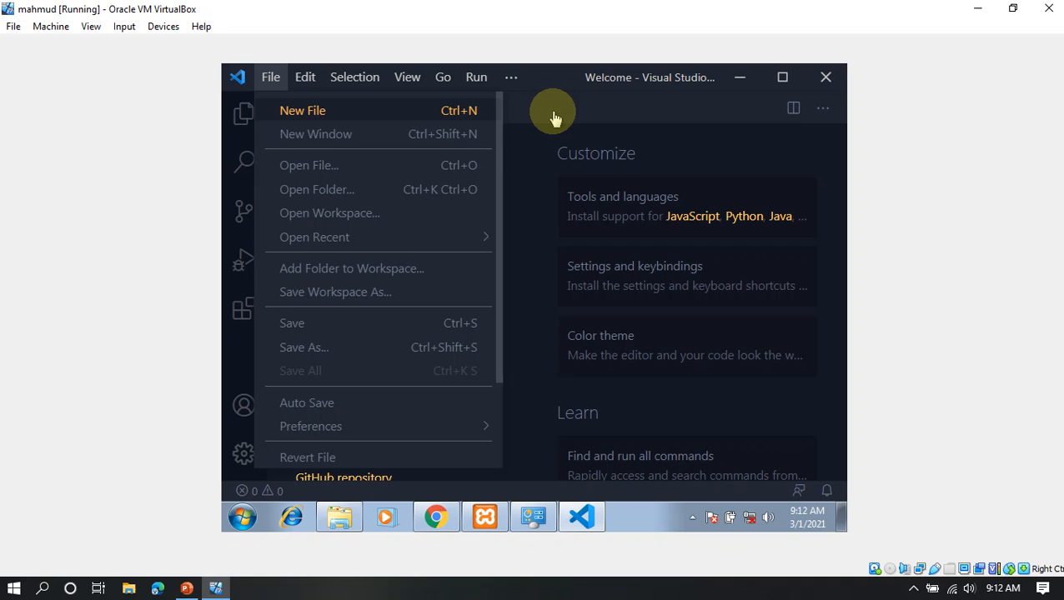
- Dismiss the Sticky Keys prompt and close the Welcome page, keeping the new untitled file open
key(shift)
key(shift)
key(shift)
key(shift)
key(shift)
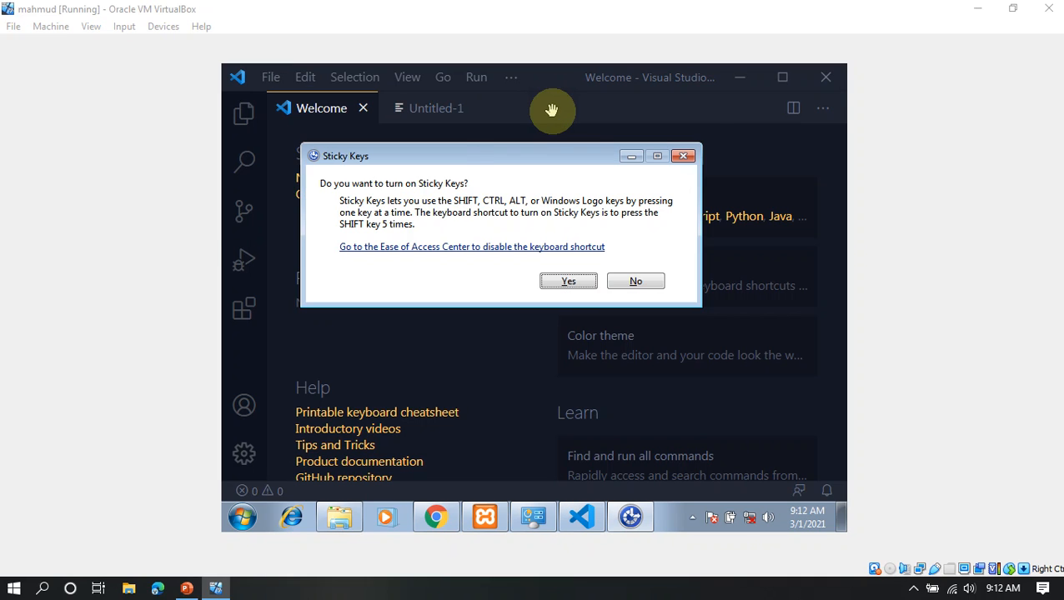
click(682, 156)
click(458, 90)
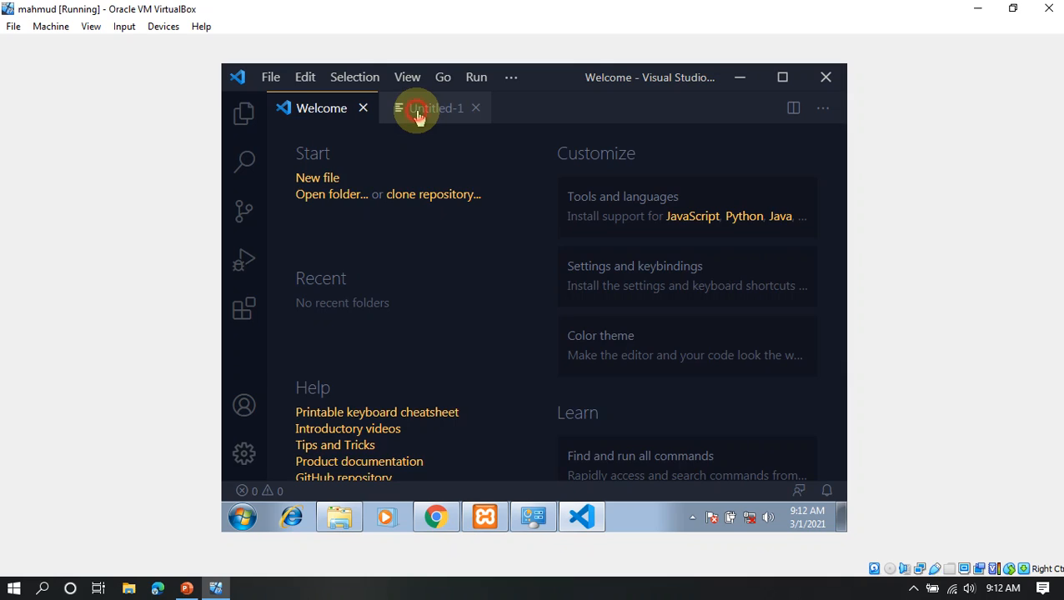
click(417, 110)
click(363, 109)
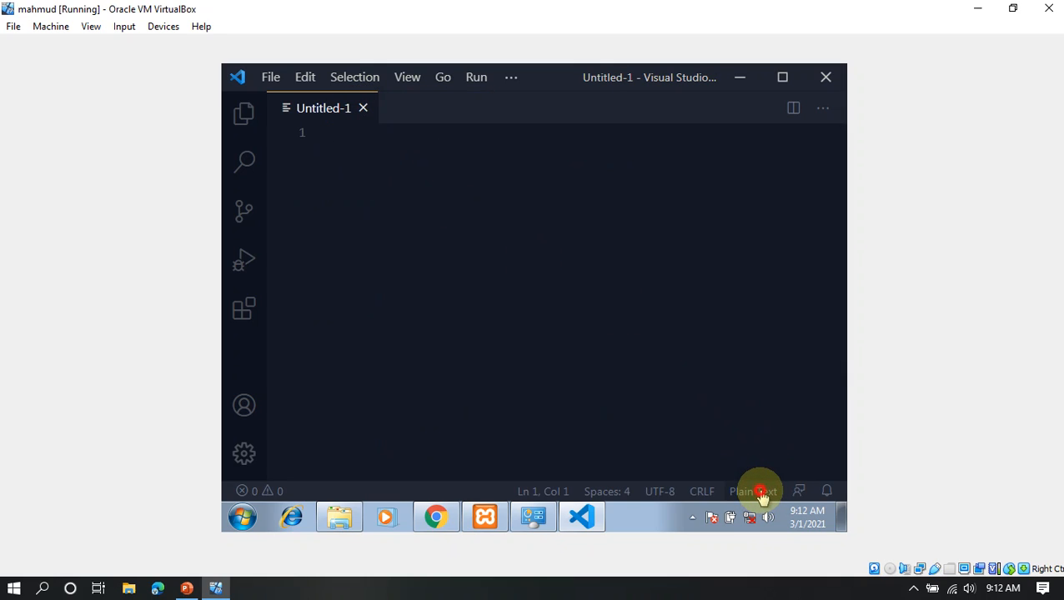
- Set the untitled file's language mode to HTML and insert the HTML5 boilerplate from the "!" abbreviation
key(ctrl+k)
text(m)
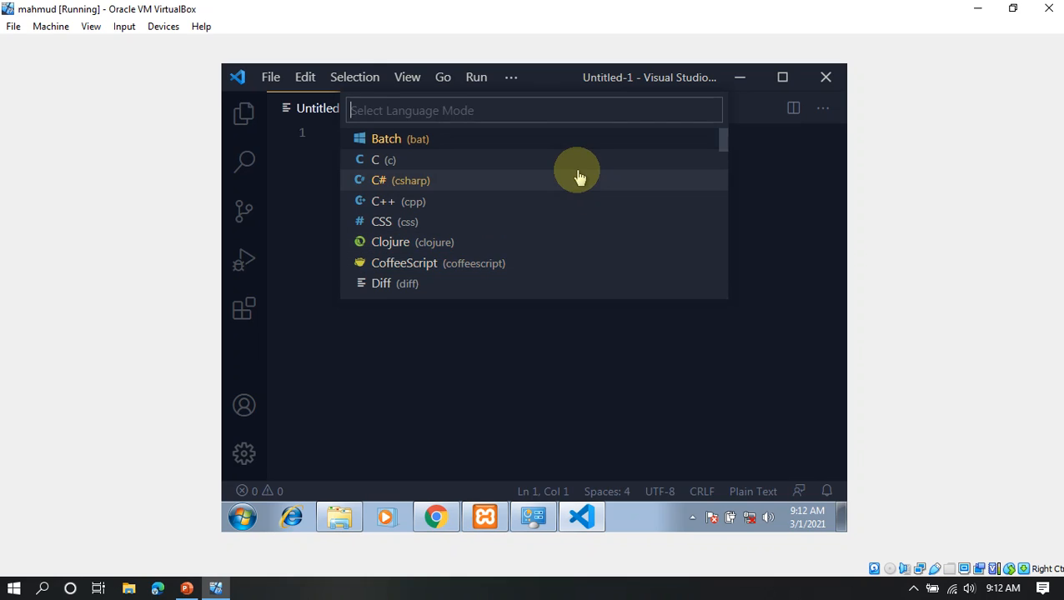
text(html)
click(579, 138)
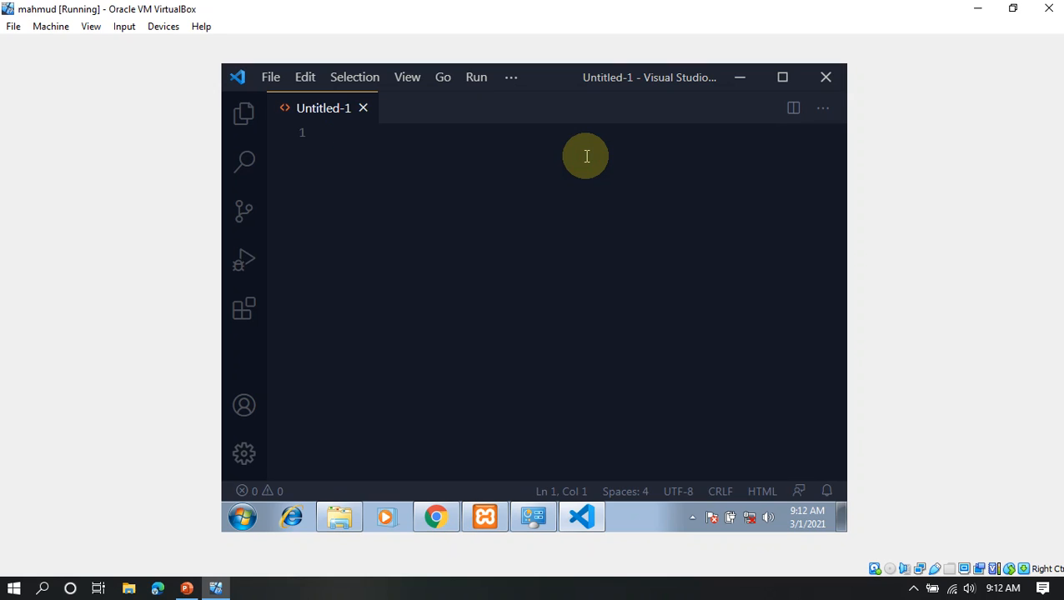
text(!)
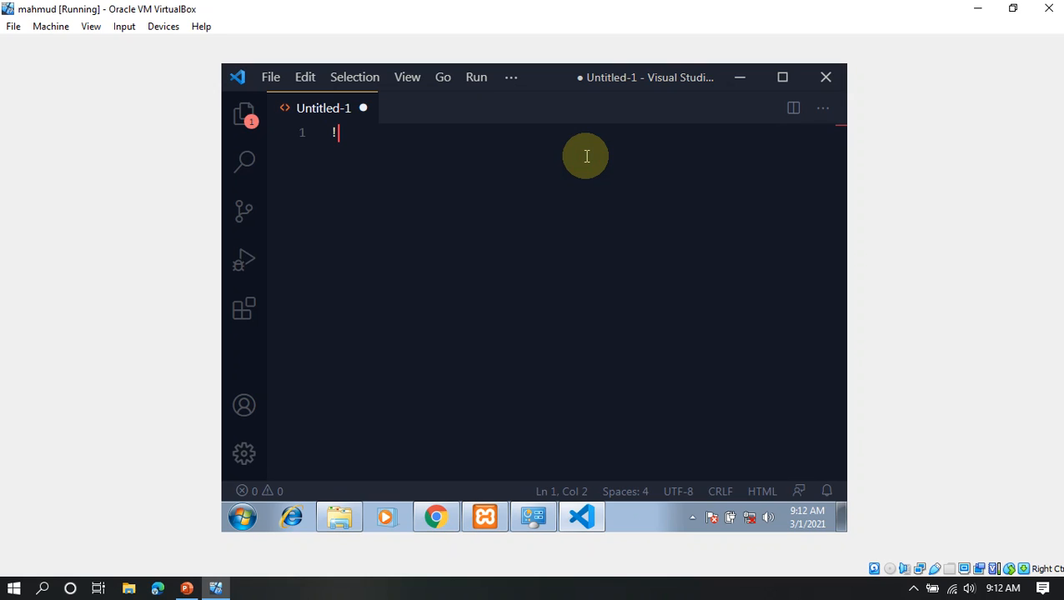
key(Tab)
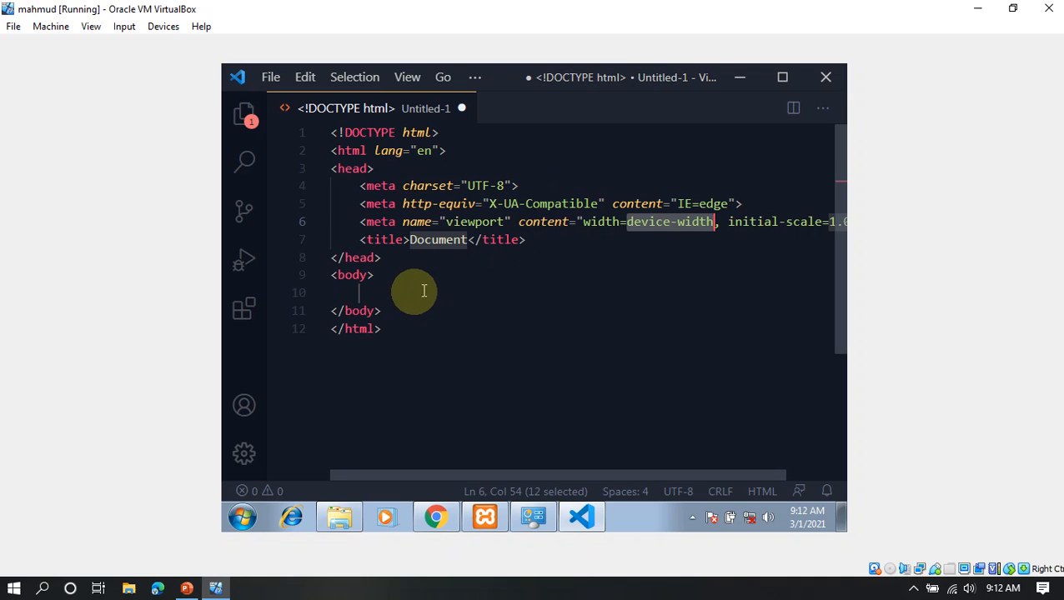
- Replace the placeholder page title in the HTML head with "Tes Webiste"
double_click(440, 242)
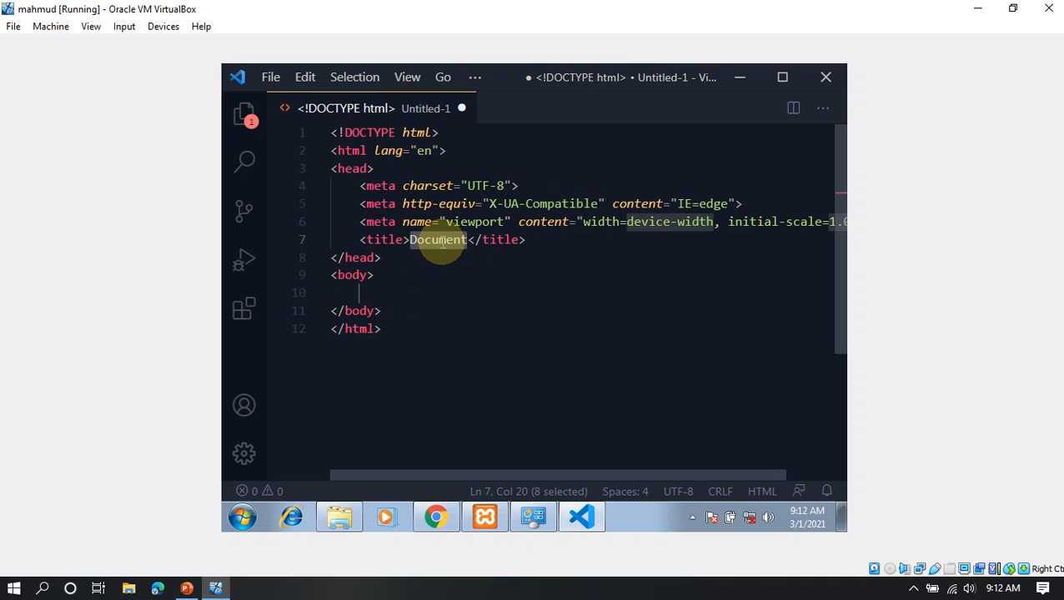
text(Tes We)
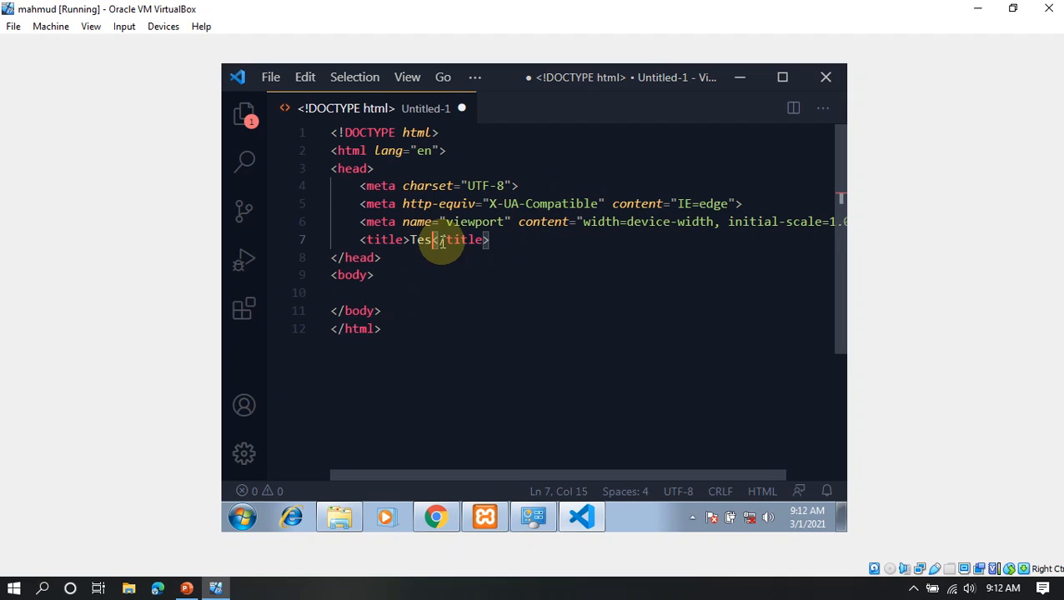
text(biste)
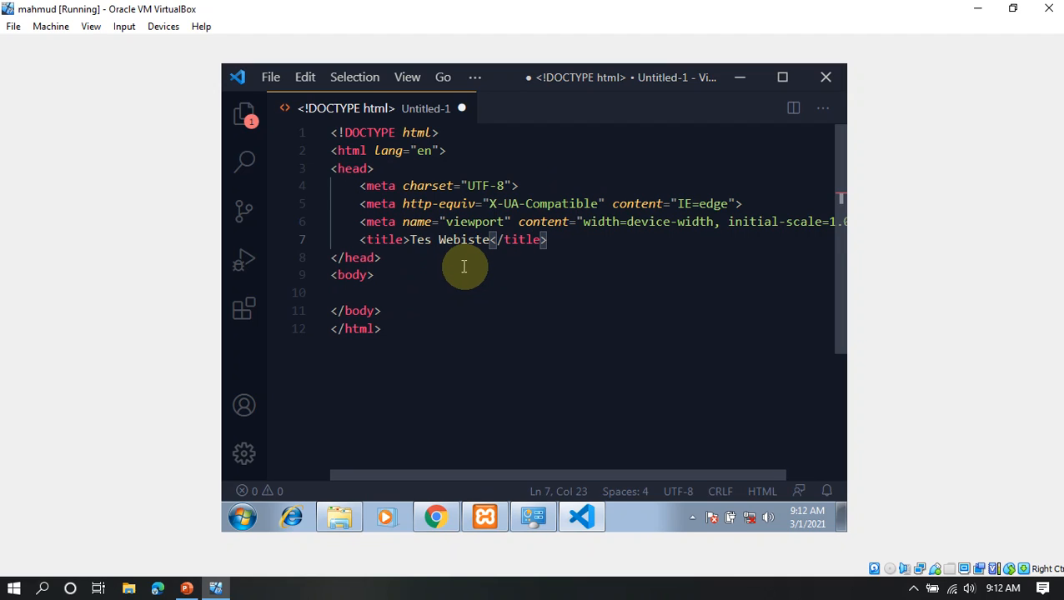
- Add an h2 heading reading "Selamat Datang" inside the body, with a blank line above and below it
click(468, 267)
key(Return)
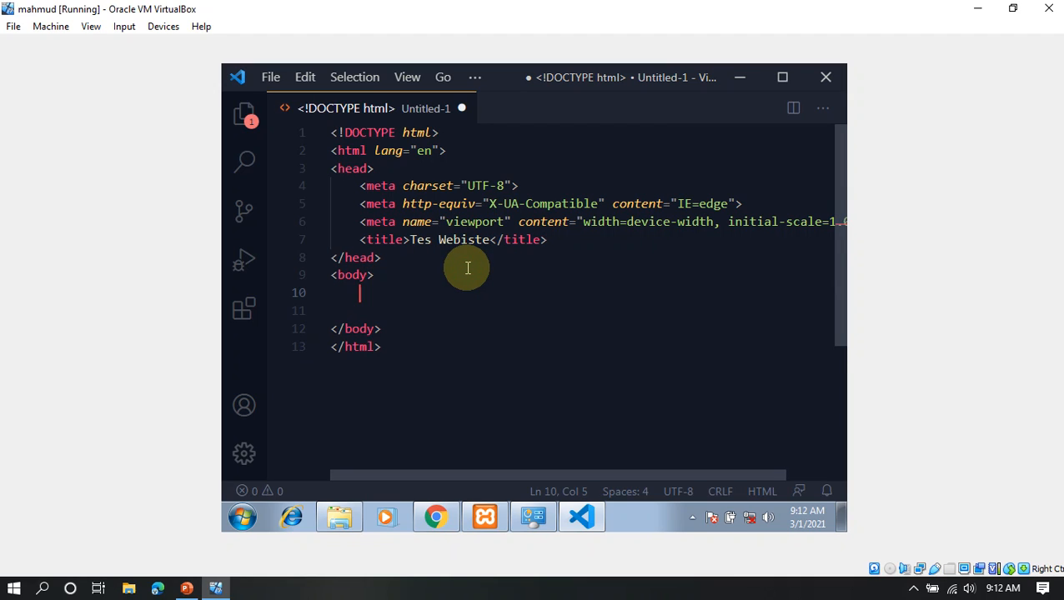
key(Down)
key(Return)
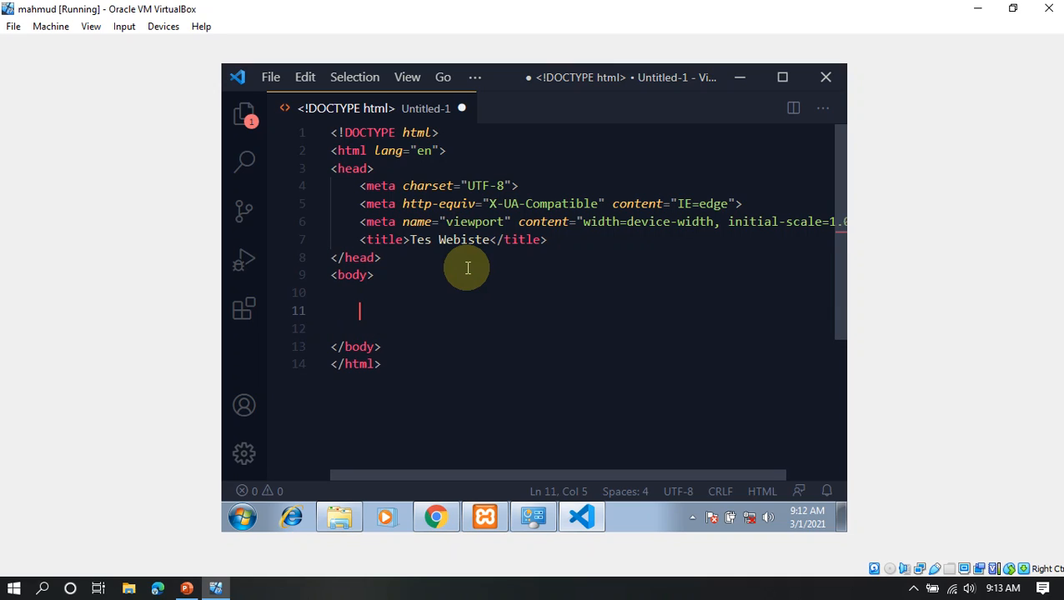
text(2)
key(Tab)
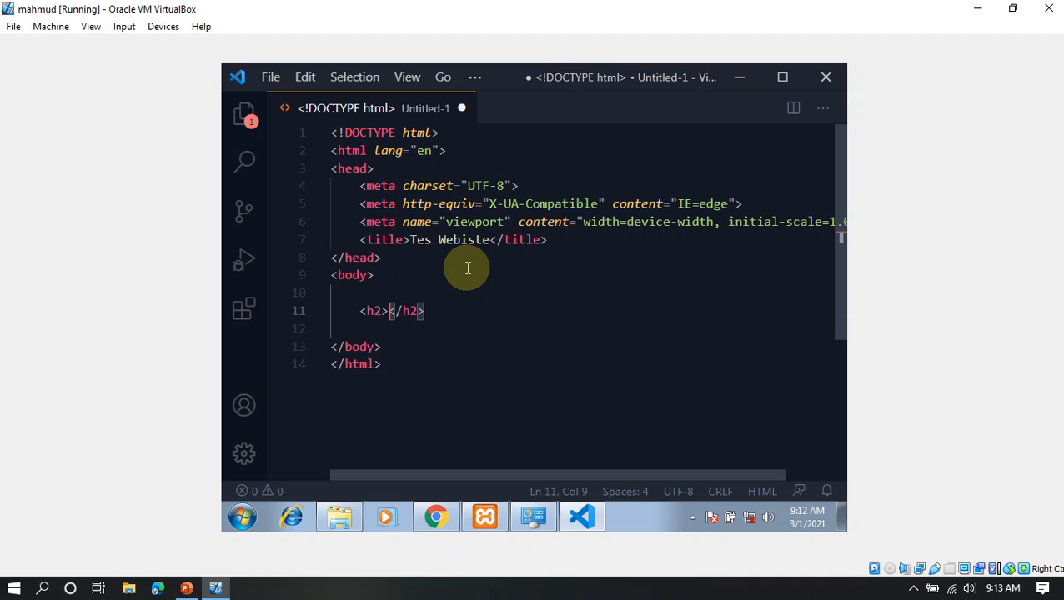
text(Selamat D)
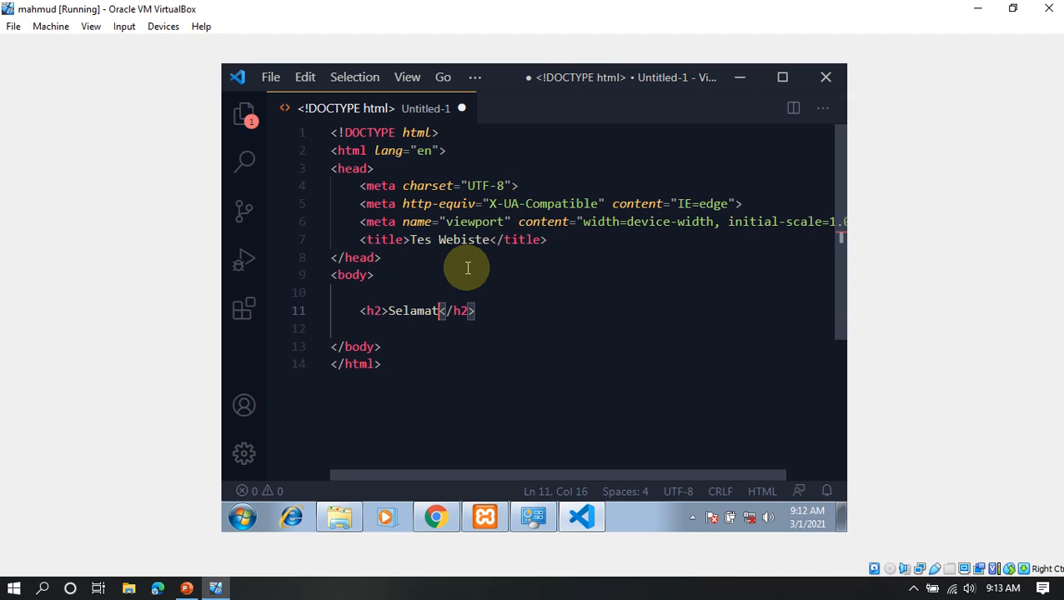
text(atang)
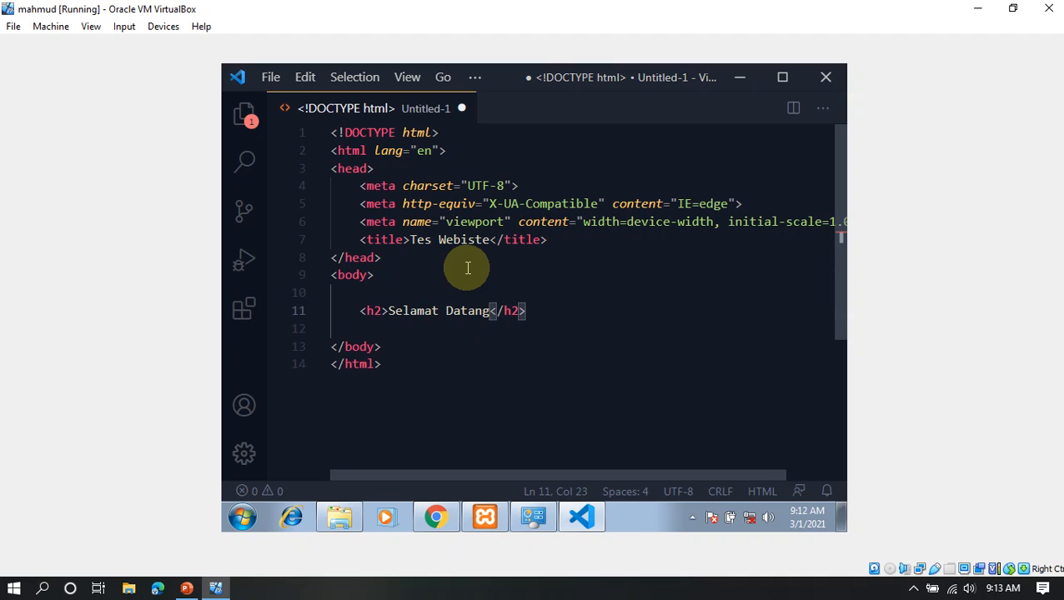
click(550, 327)
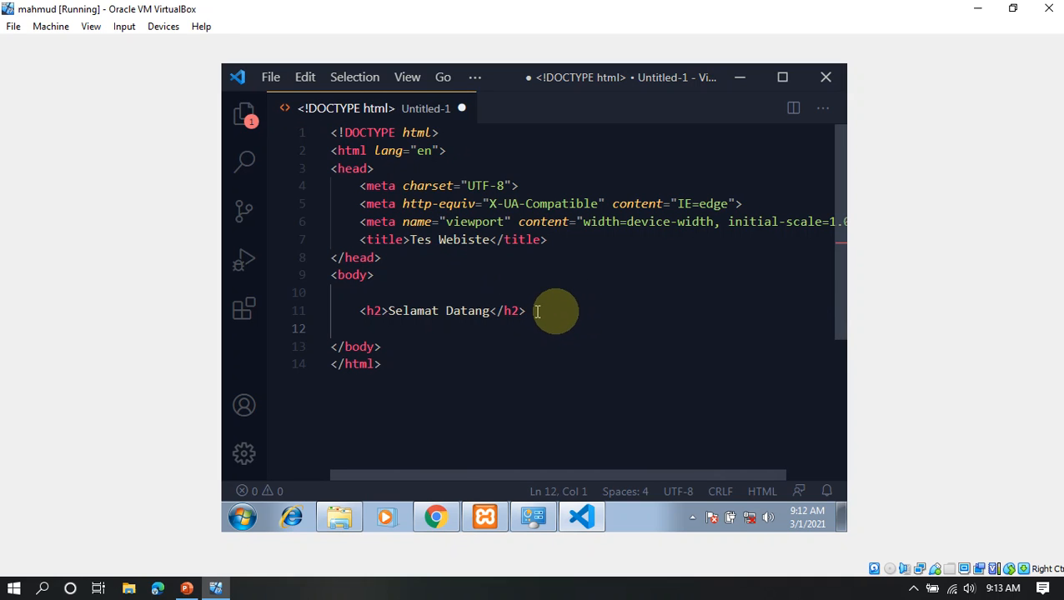
drag(588, 294, 280, 125)
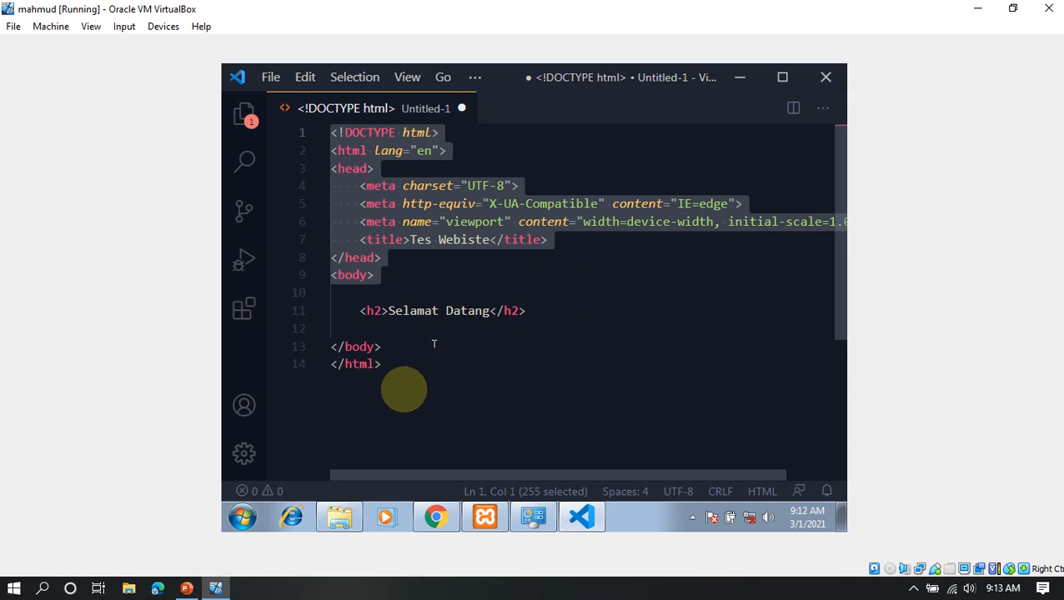
drag(401, 397, 332, 350)
drag(479, 363, 355, 310)
click(384, 311)
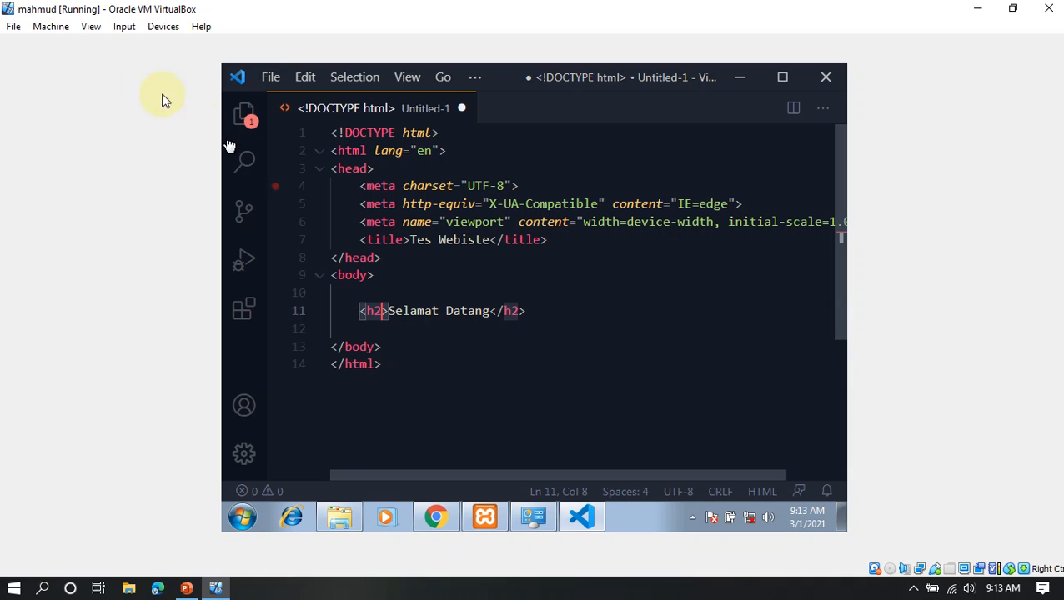
- Save the untitled file in the Downloads folder as tkj.html with the HTML file type
click(272, 76)
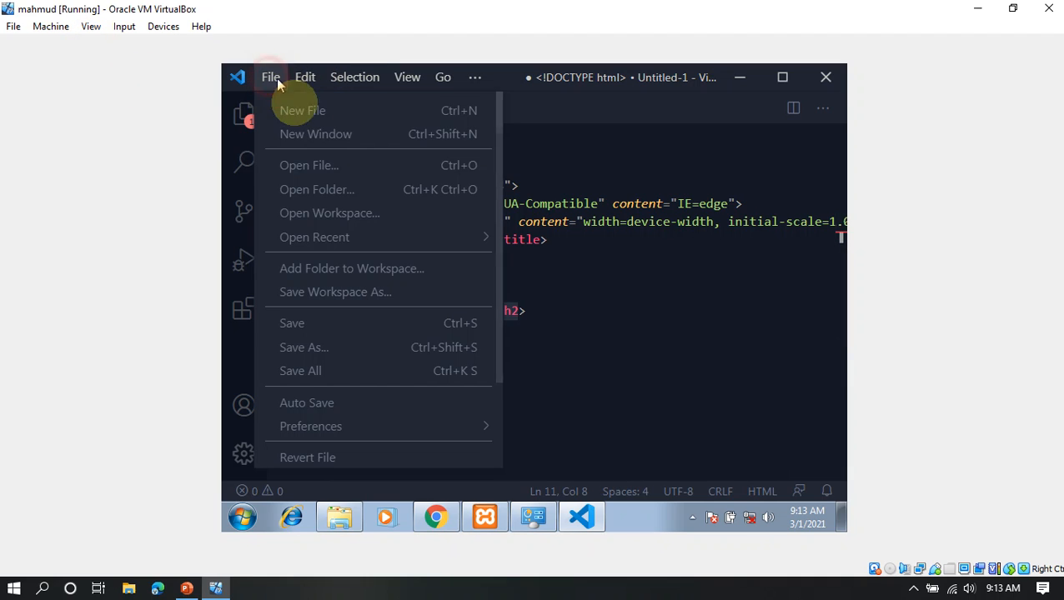
click(352, 324)
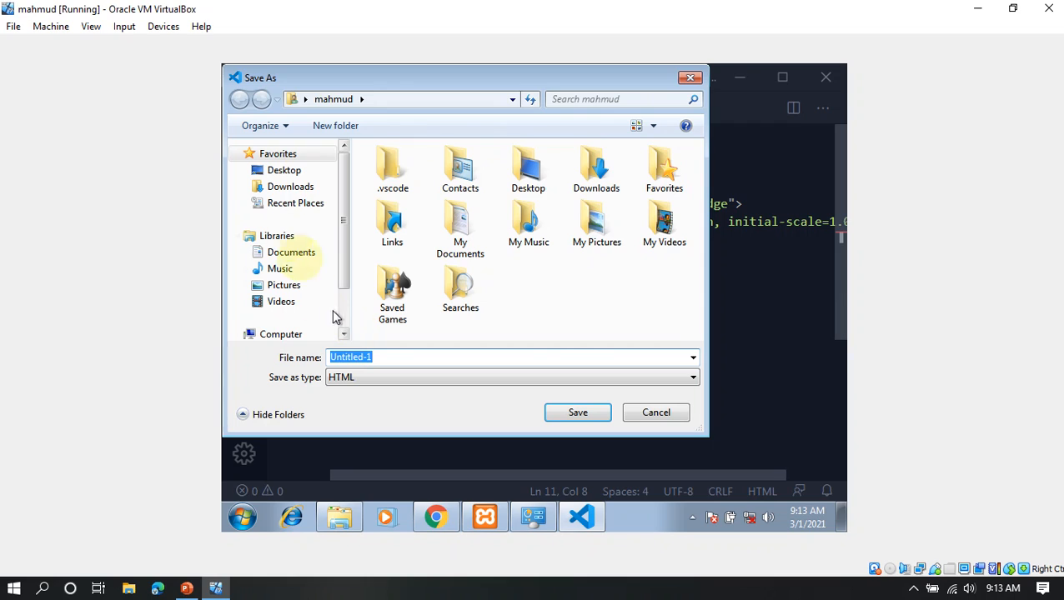
click(316, 190)
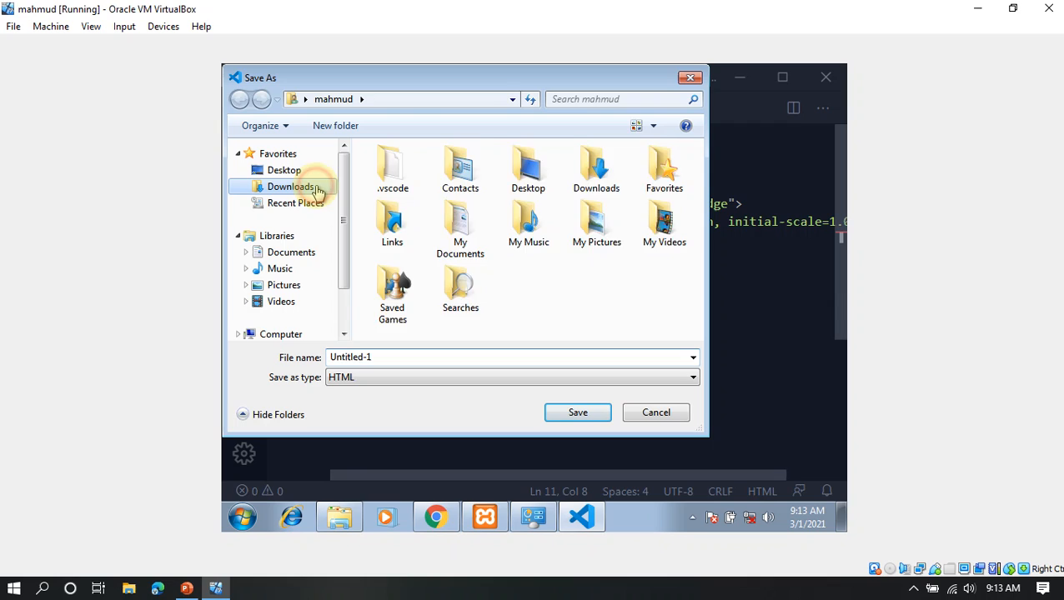
double_click(415, 356)
text(index.html)
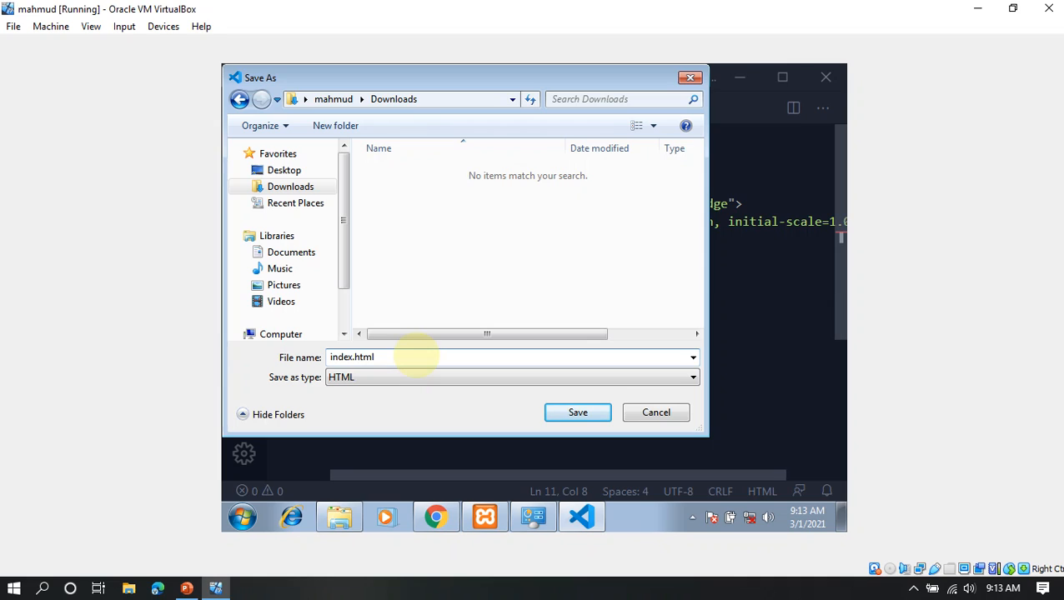
double_click(415, 356)
text(tkj)
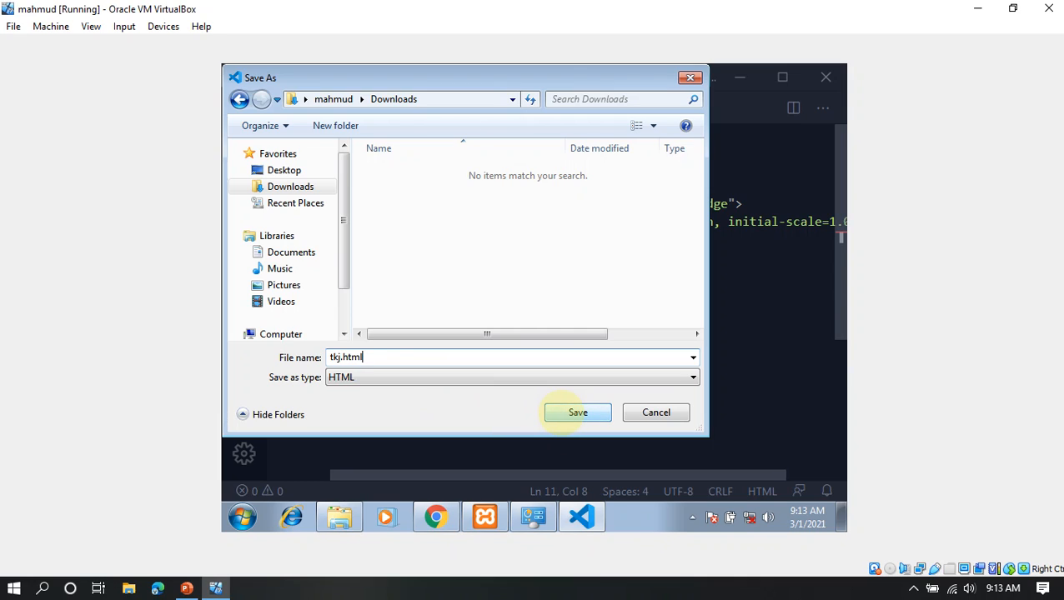
click(355, 380)
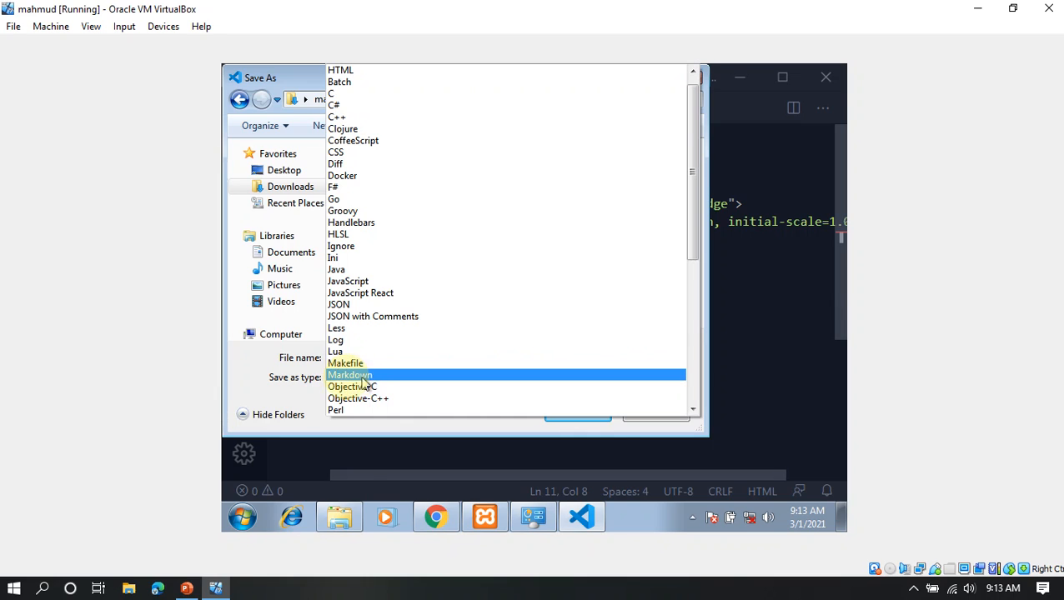
click(315, 407)
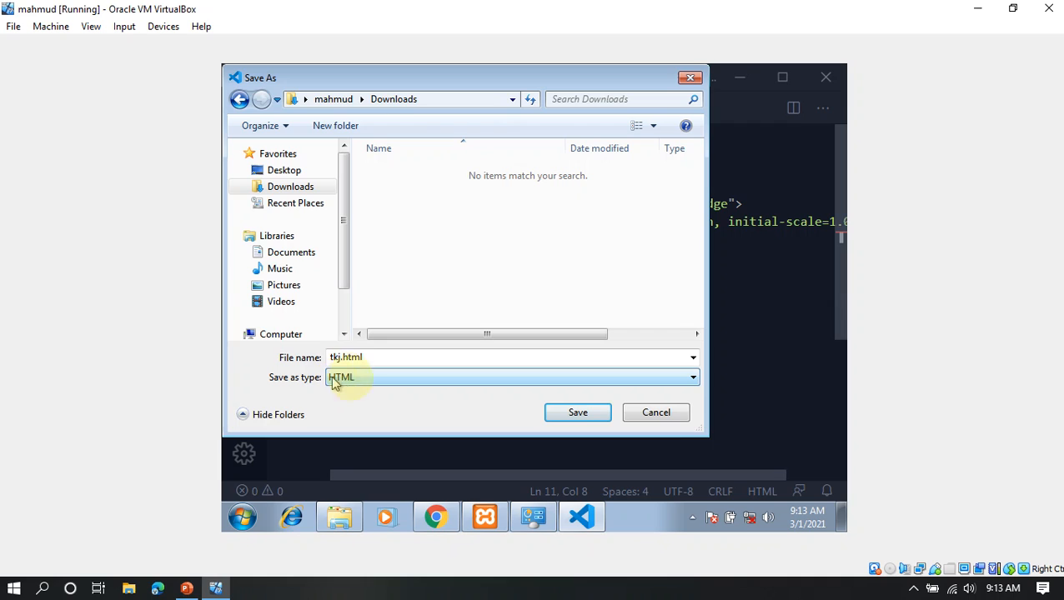
click(389, 358)
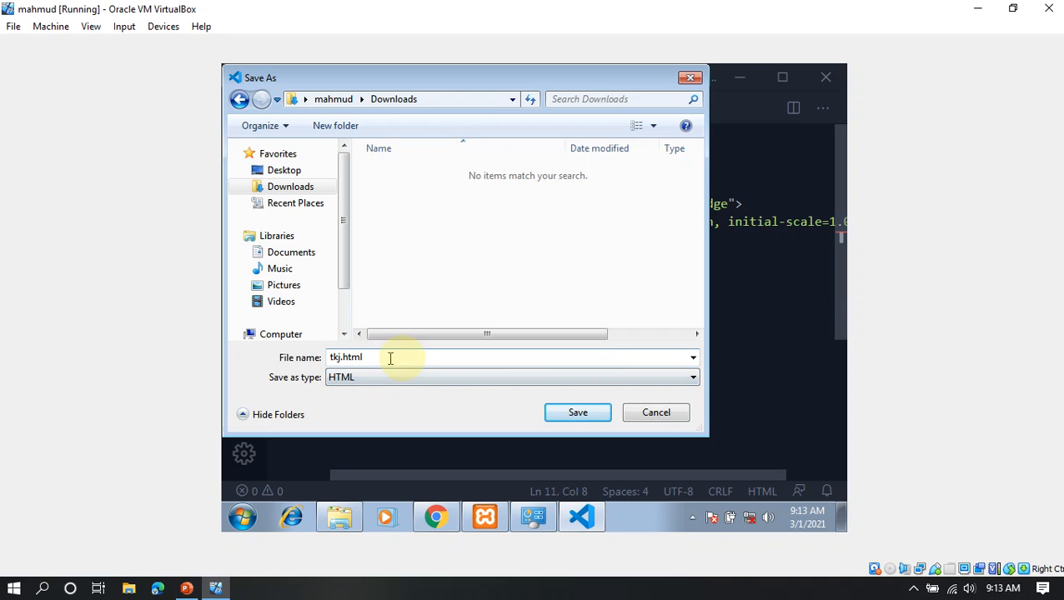
click(557, 413)
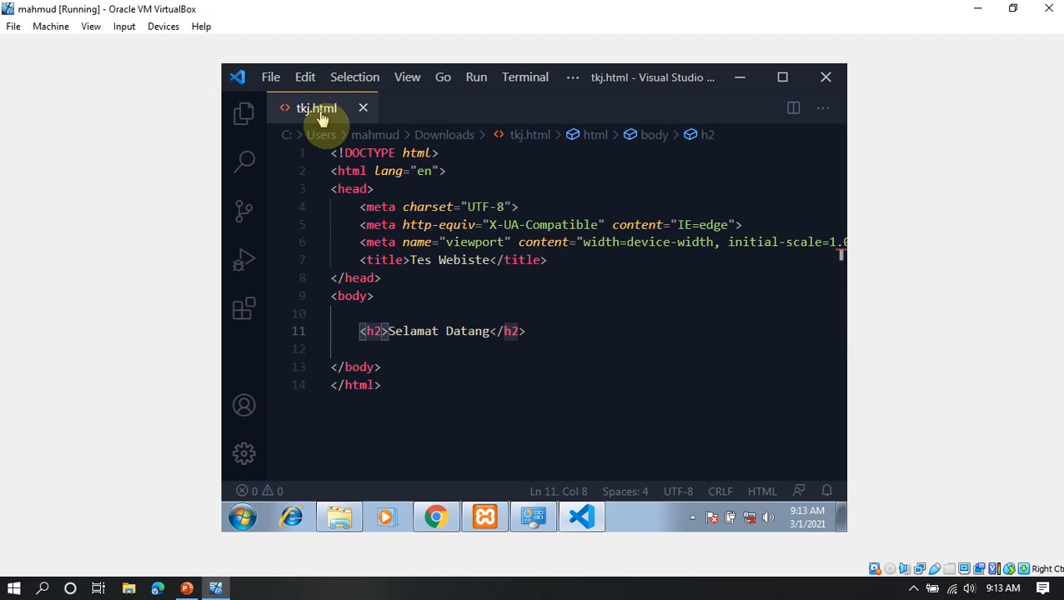
- Switch to Windows Explorer, go to the Downloads folder and check the tkj file's type and full name in its properties
click(342, 521)
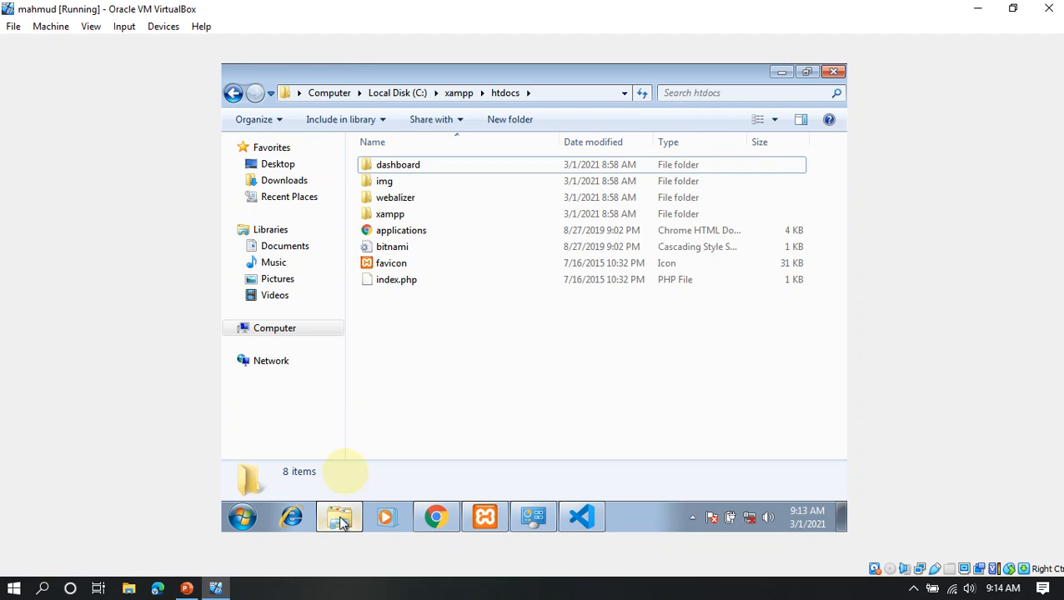
click(306, 183)
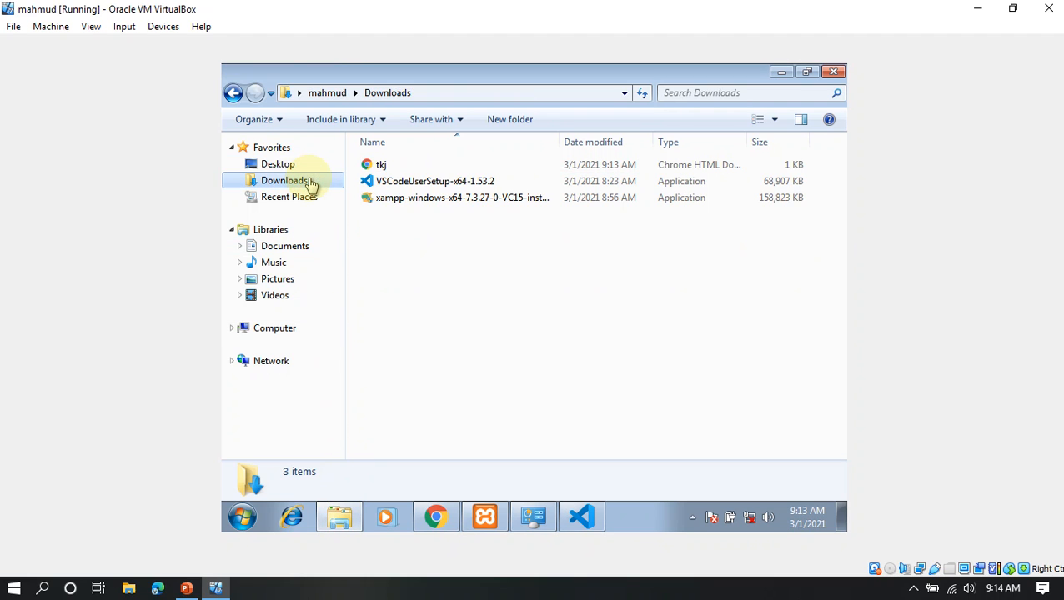
click(386, 168)
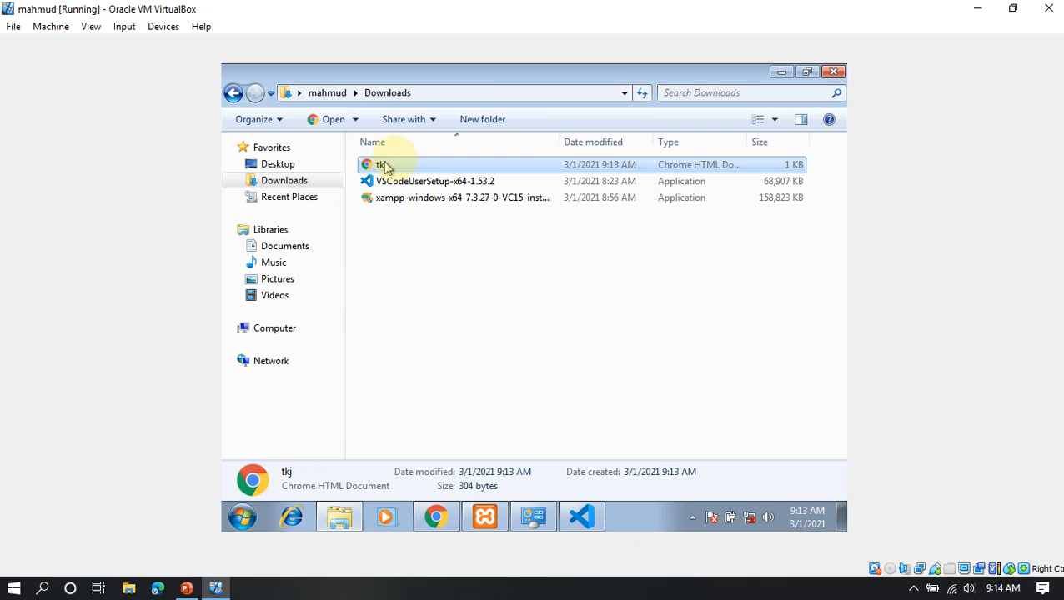
right_click(401, 165)
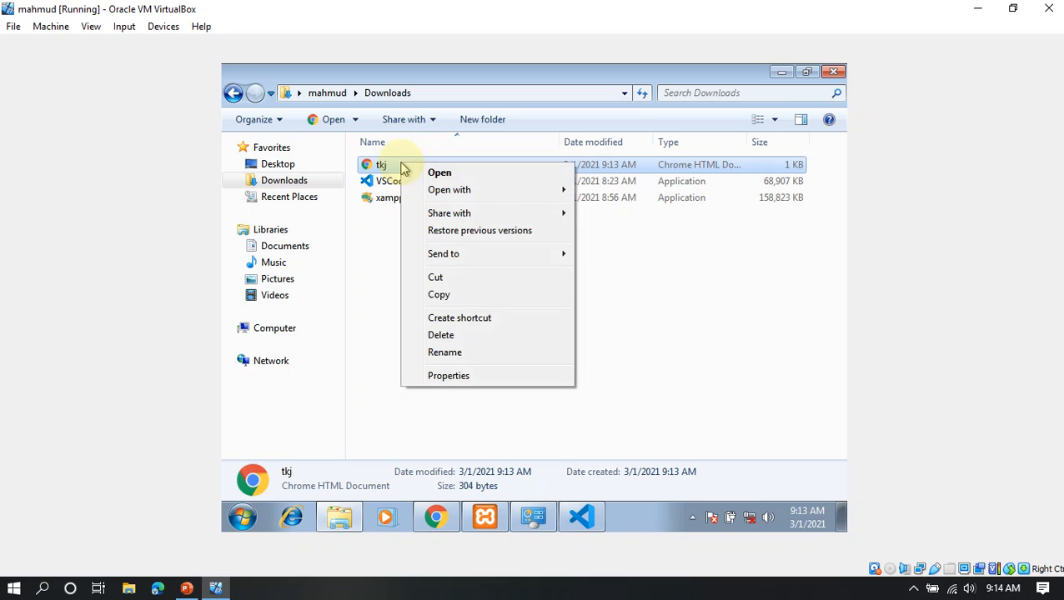
click(482, 377)
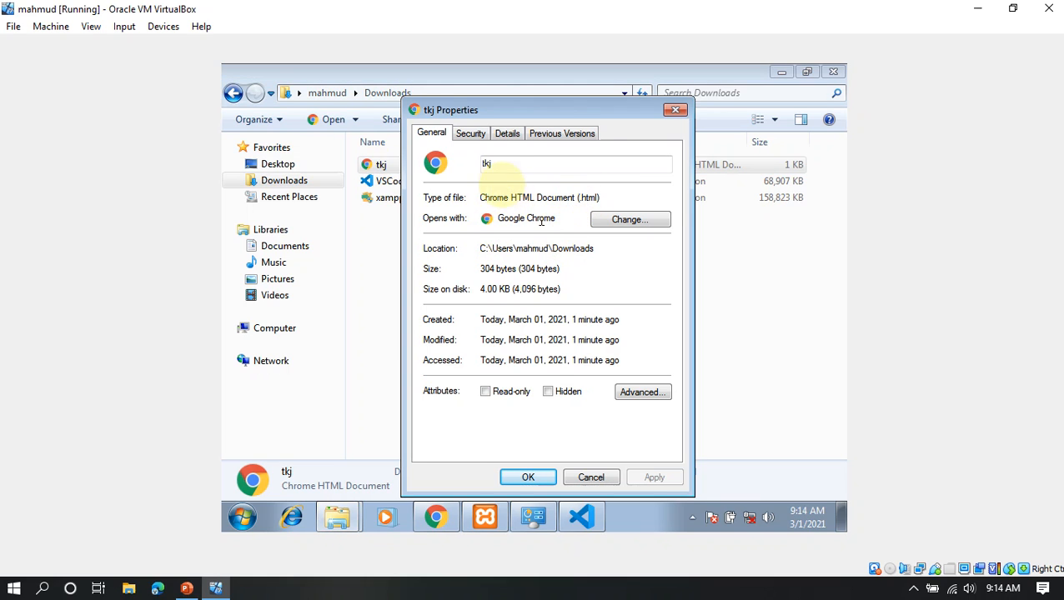
click(490, 163)
drag(526, 206, 612, 202)
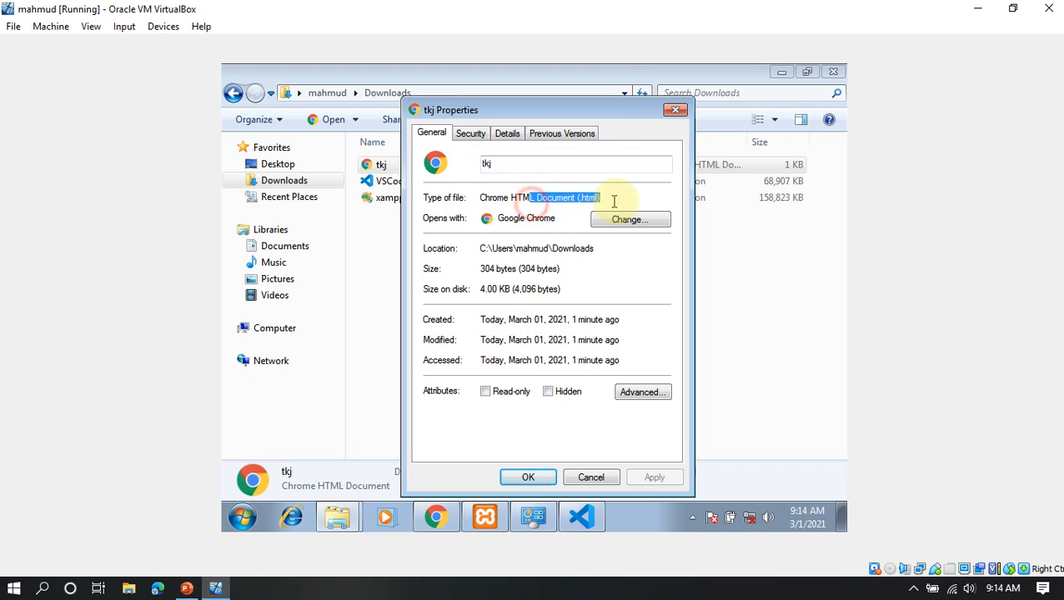
click(506, 134)
click(510, 194)
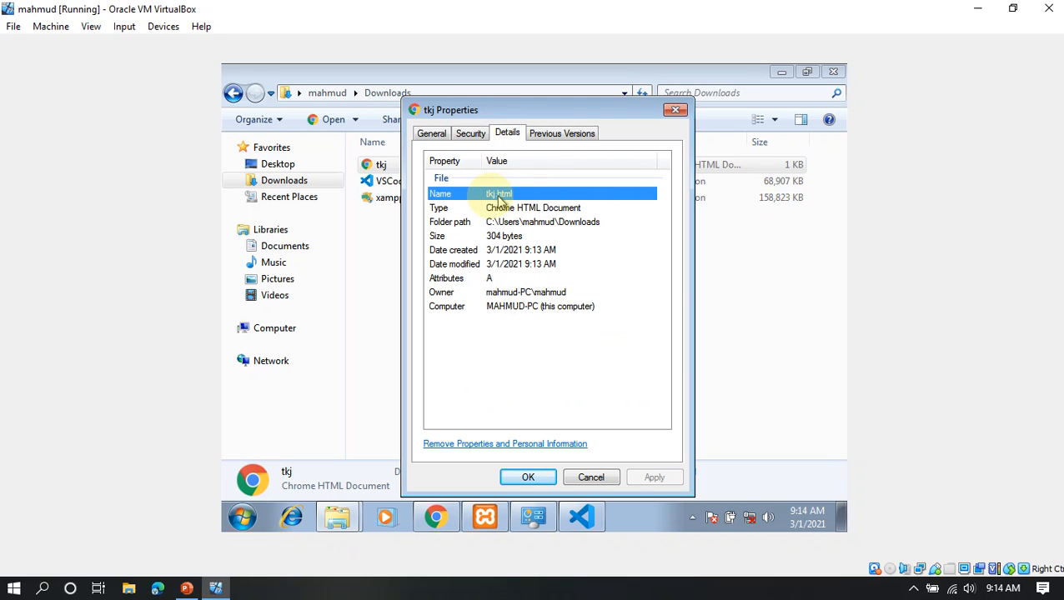
click(677, 113)
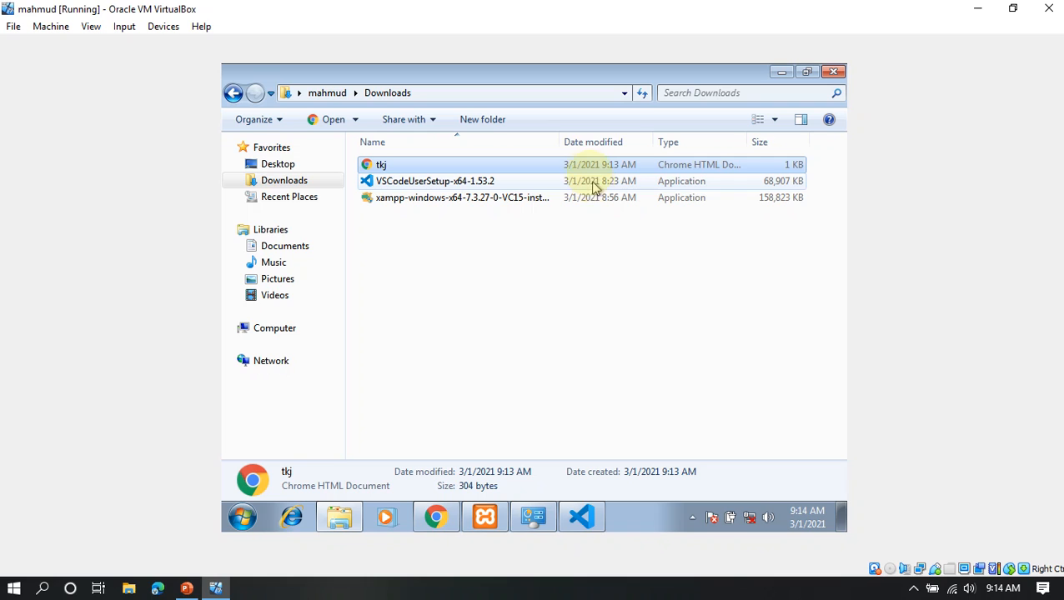
- Open the tkj file in Google Chrome and check the page's heading, tab title and file address
right_click(570, 167)
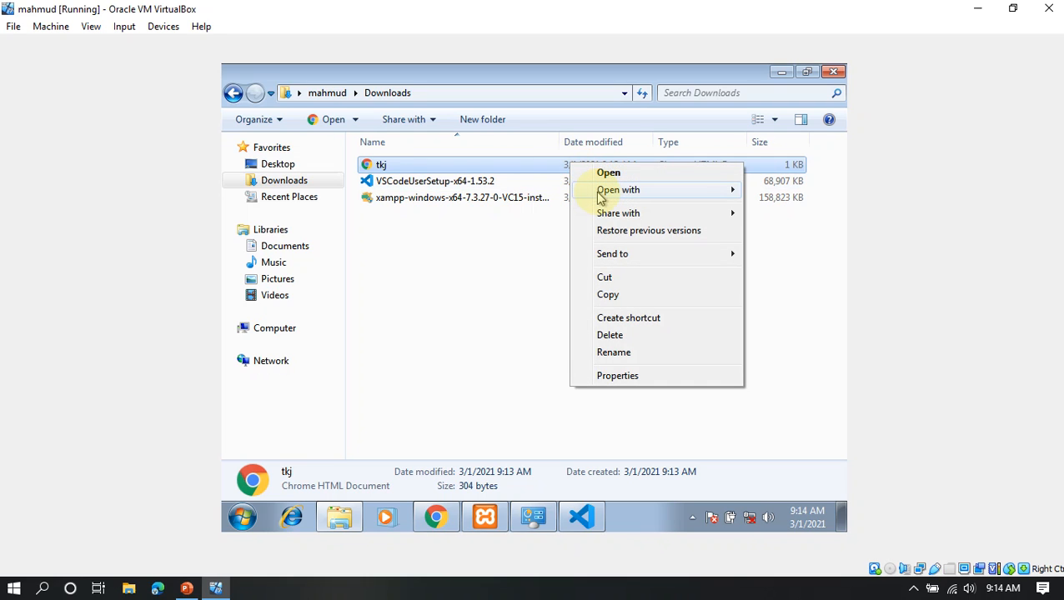
mouse_move(605, 191)
click(538, 192)
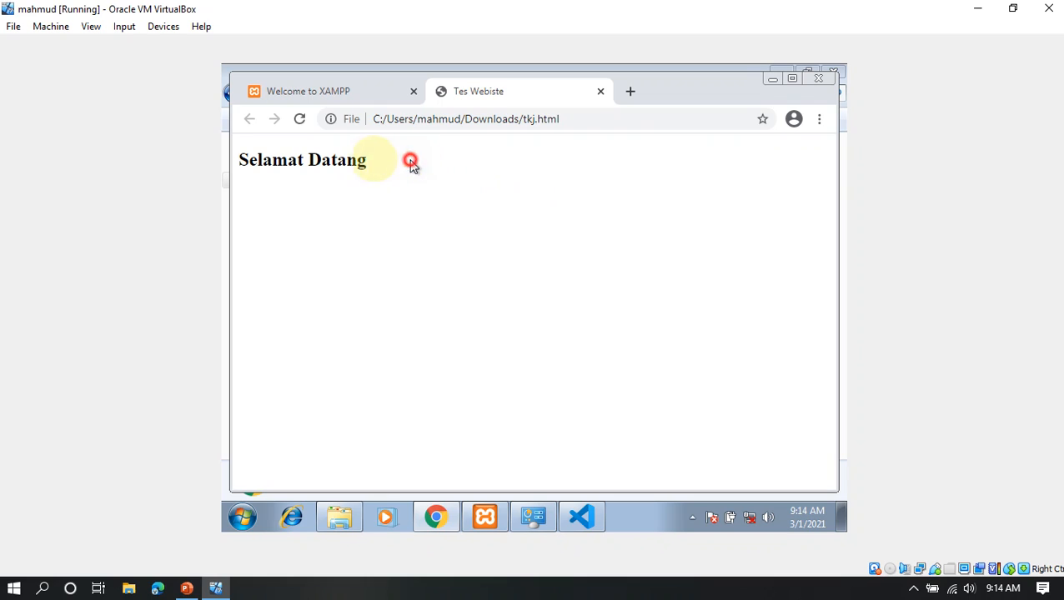
drag(410, 164, 231, 155)
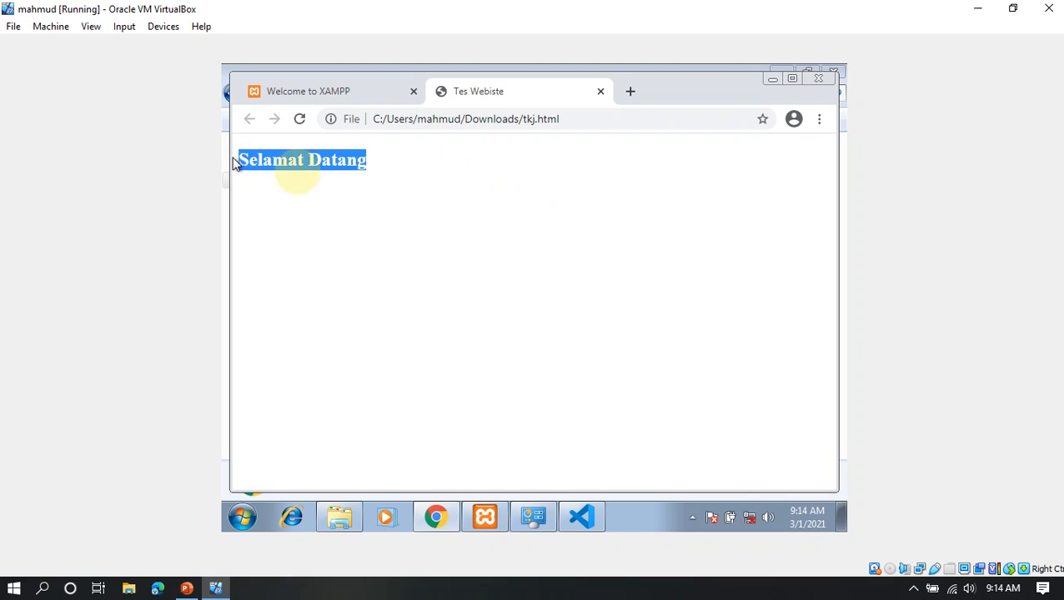
click(375, 191)
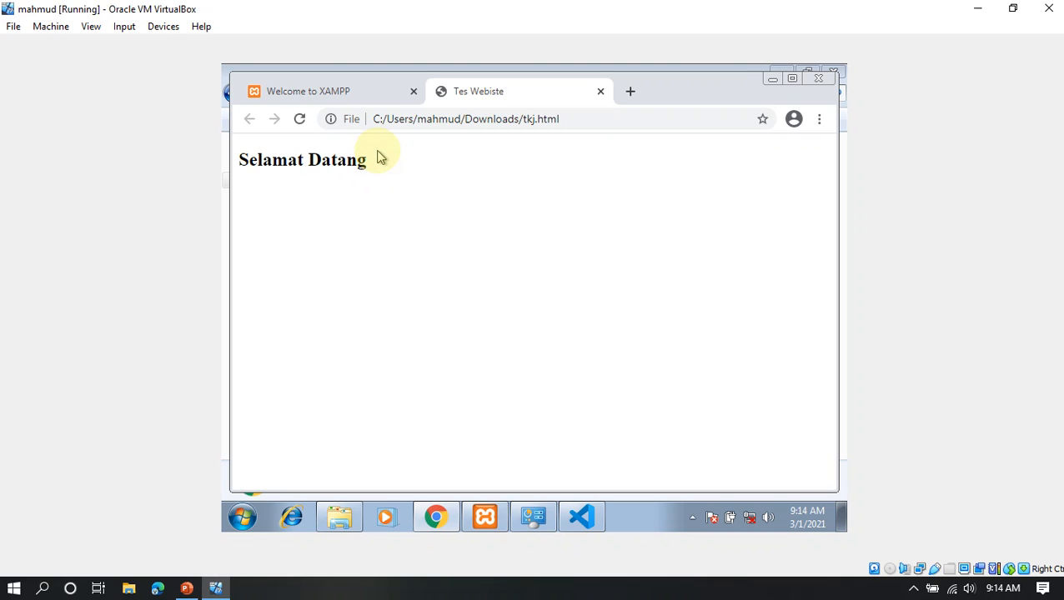
click(340, 95)
click(505, 97)
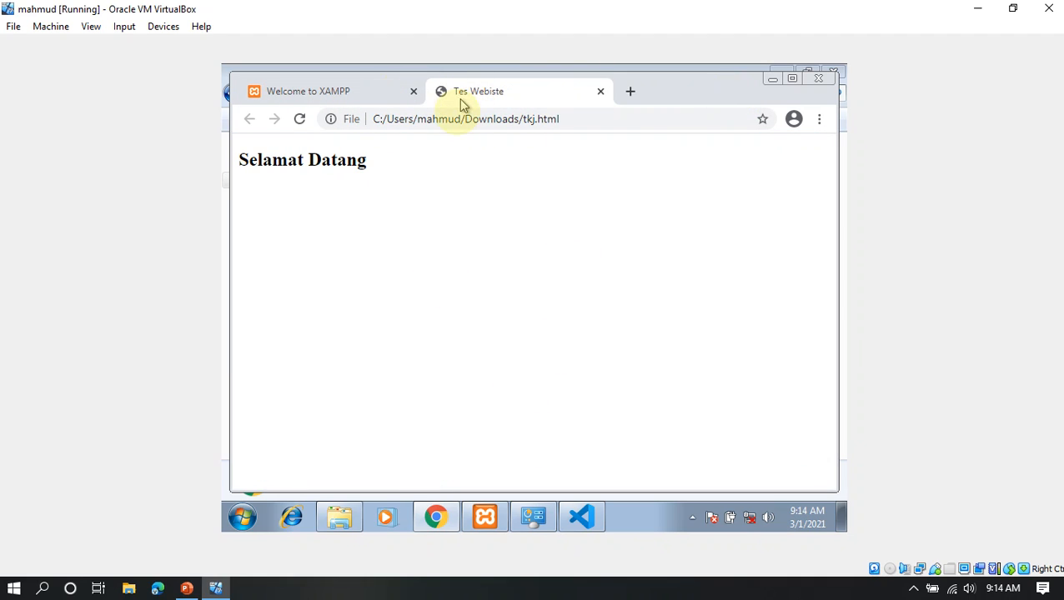
double_click(540, 121)
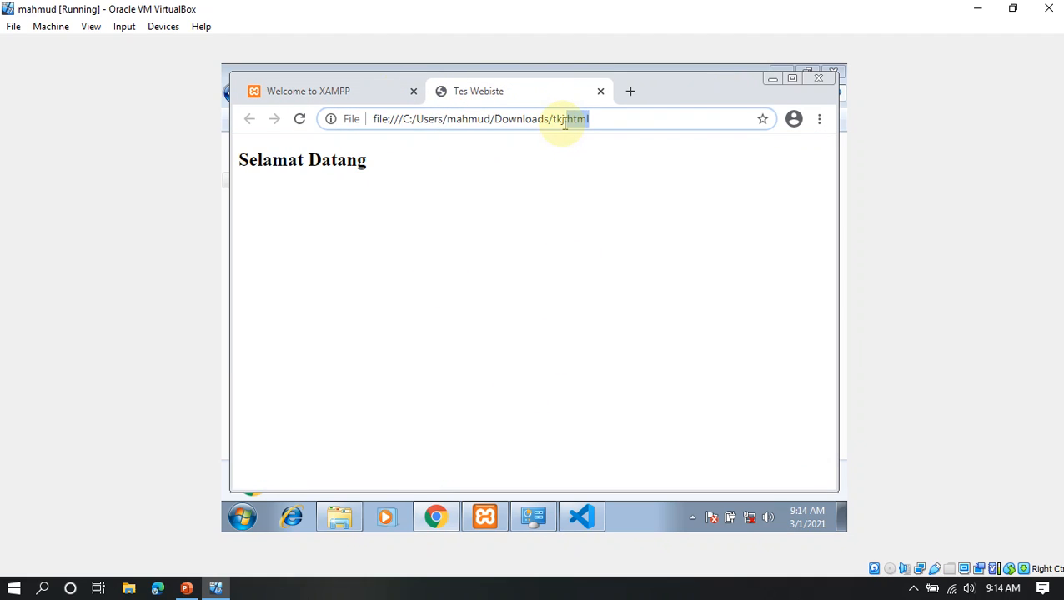
click(611, 169)
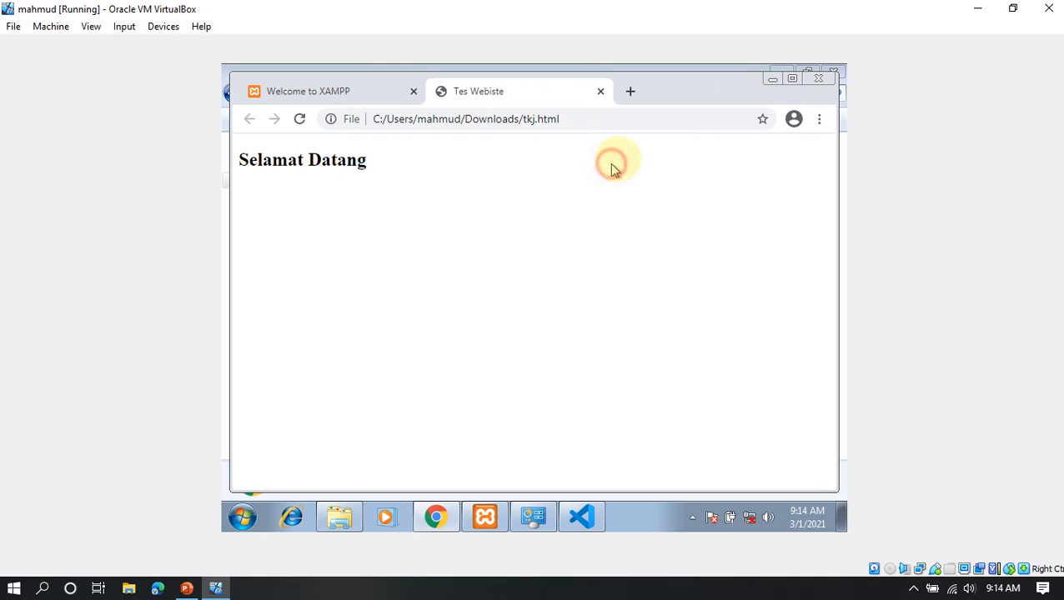
- Switch to Visual Studio Code and select all the code in tkj.html
click(771, 81)
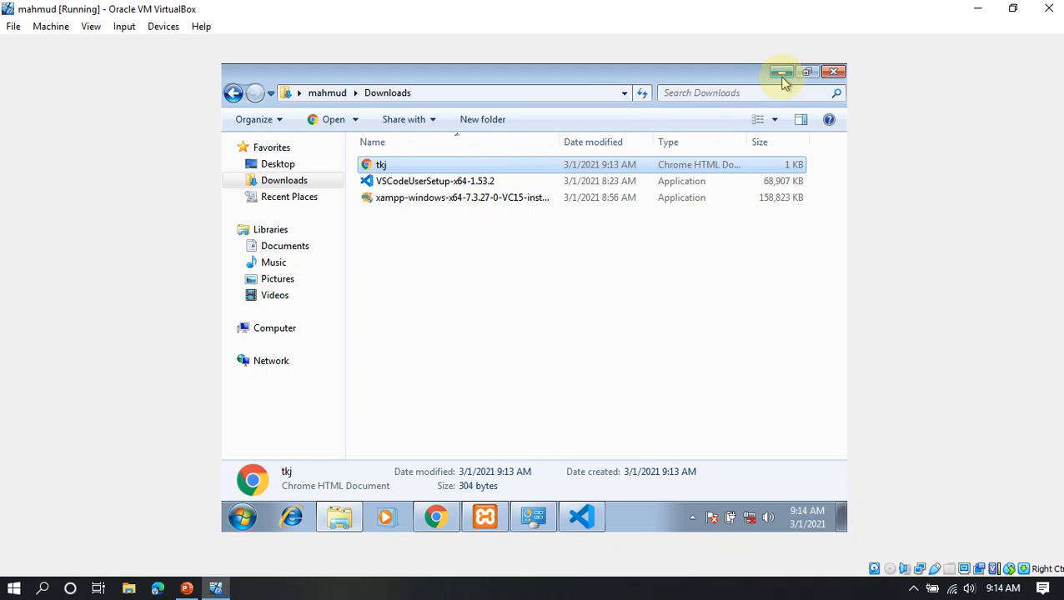
click(782, 79)
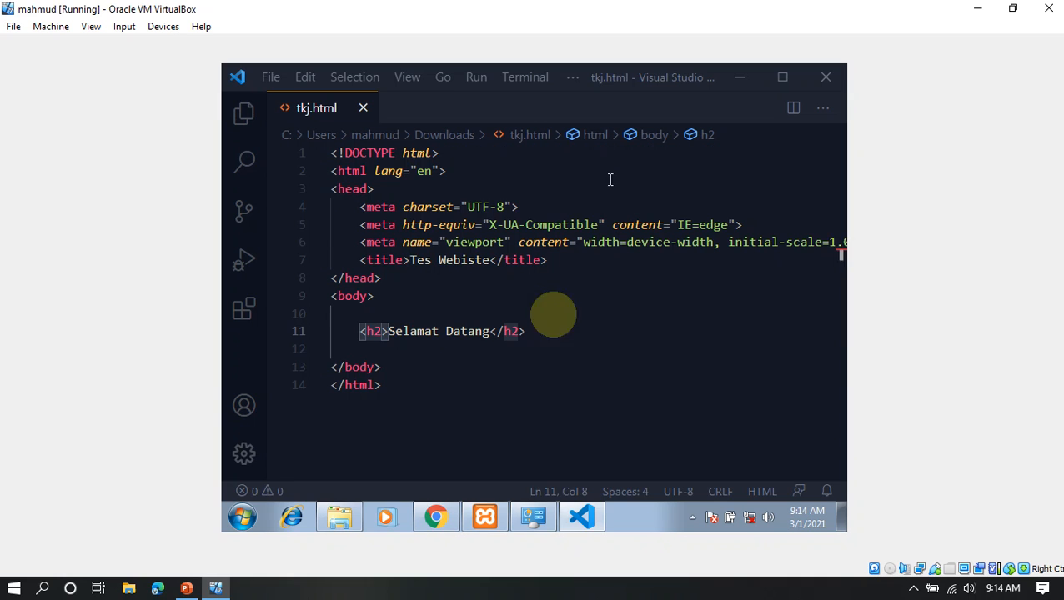
click(581, 519)
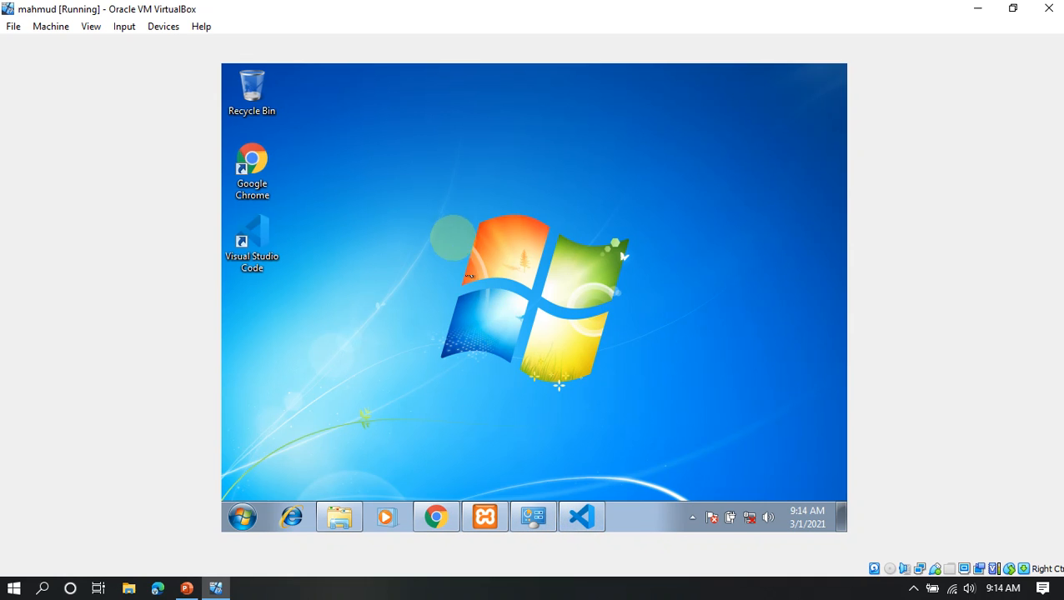
click(579, 517)
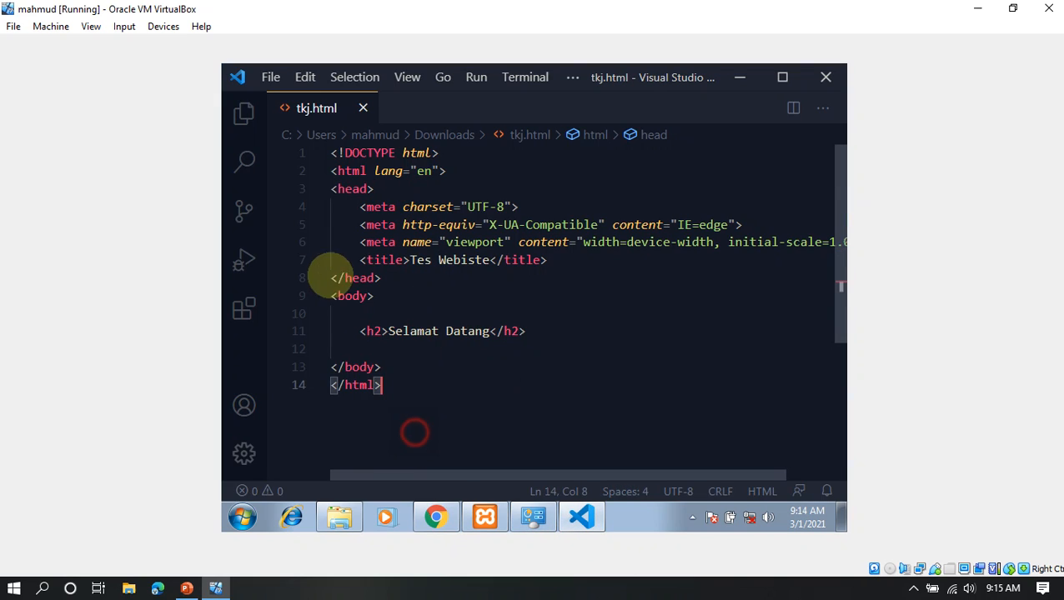
drag(414, 434, 288, 117)
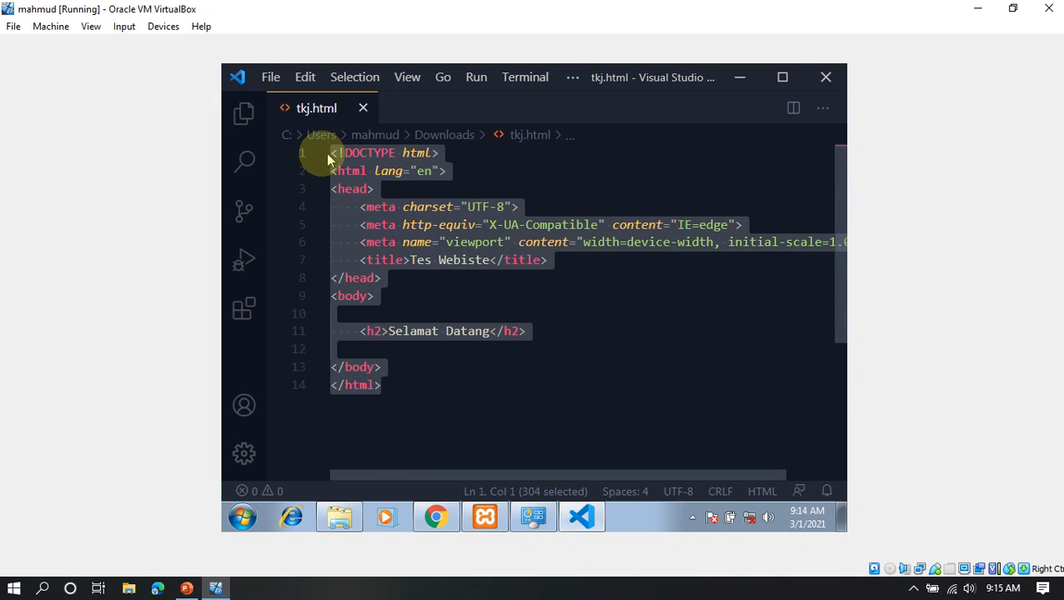
- Save a copy of the page in the Downloads folder as tkj1 with the PHP file type
click(270, 78)
click(337, 348)
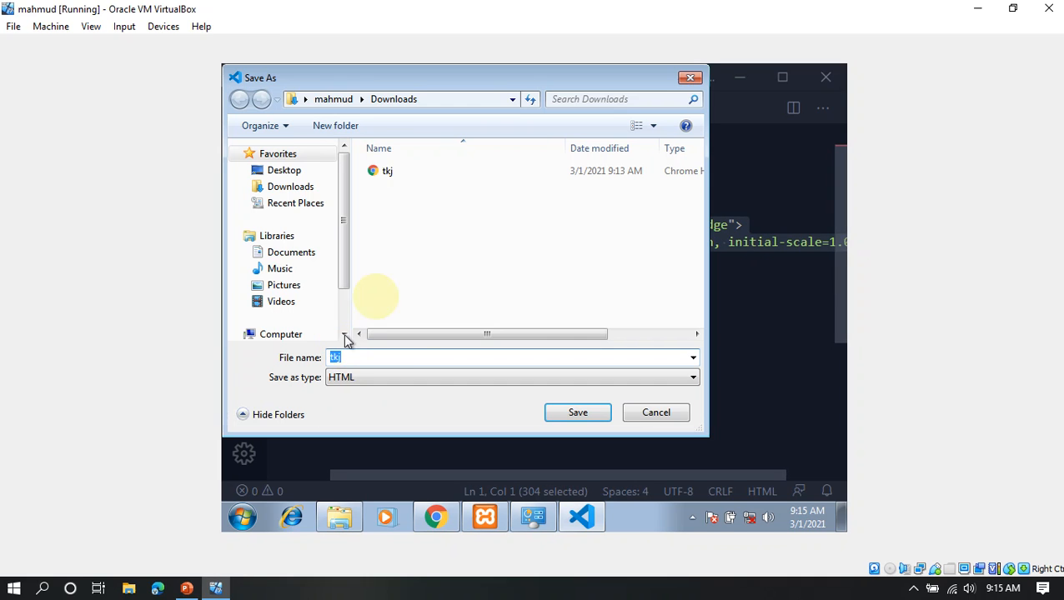
click(393, 359)
drag(401, 359, 304, 361)
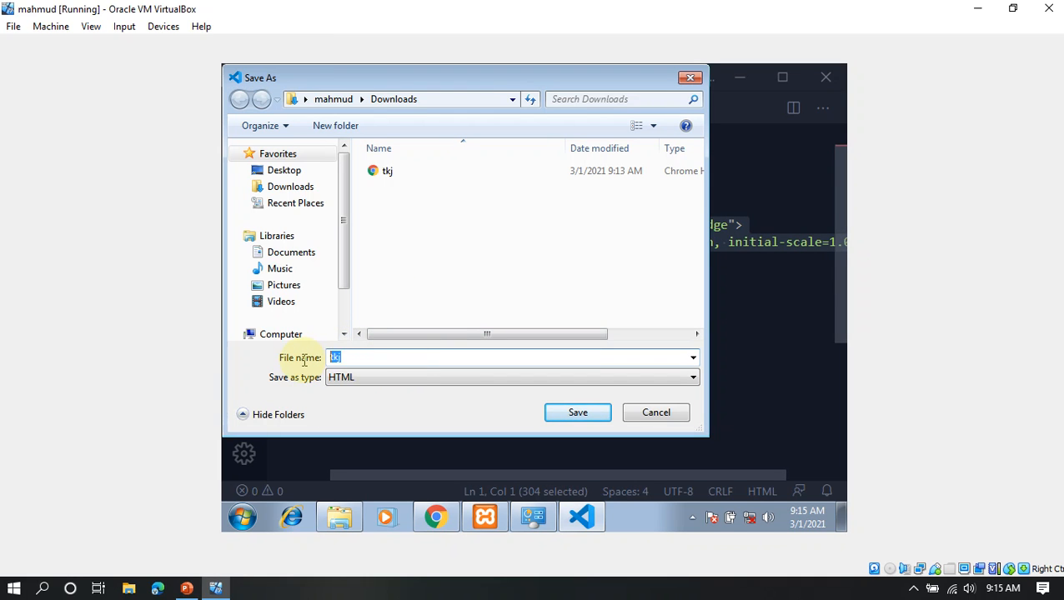
click(350, 360)
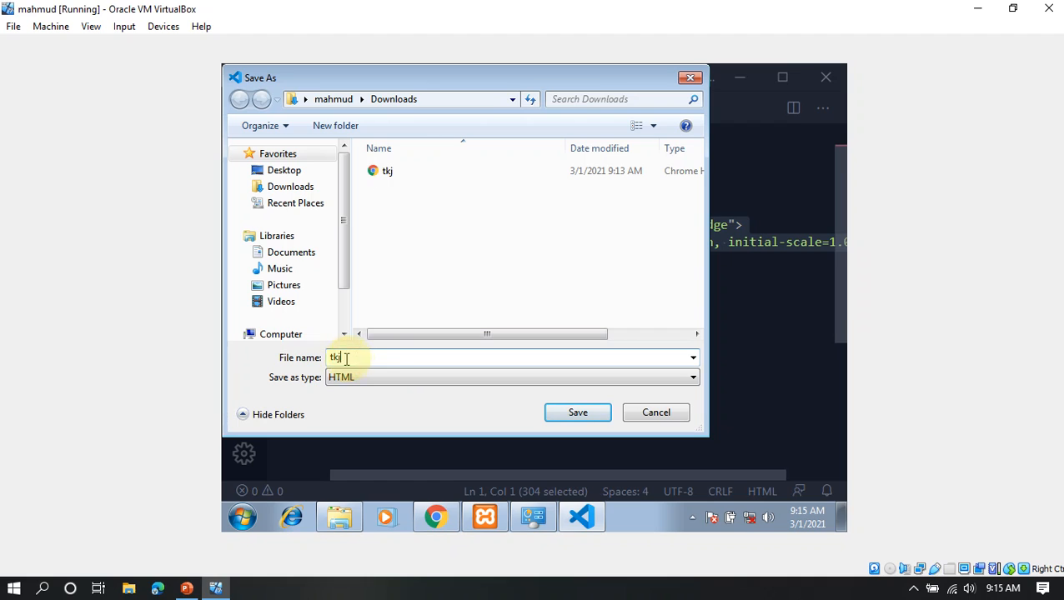
click(388, 380)
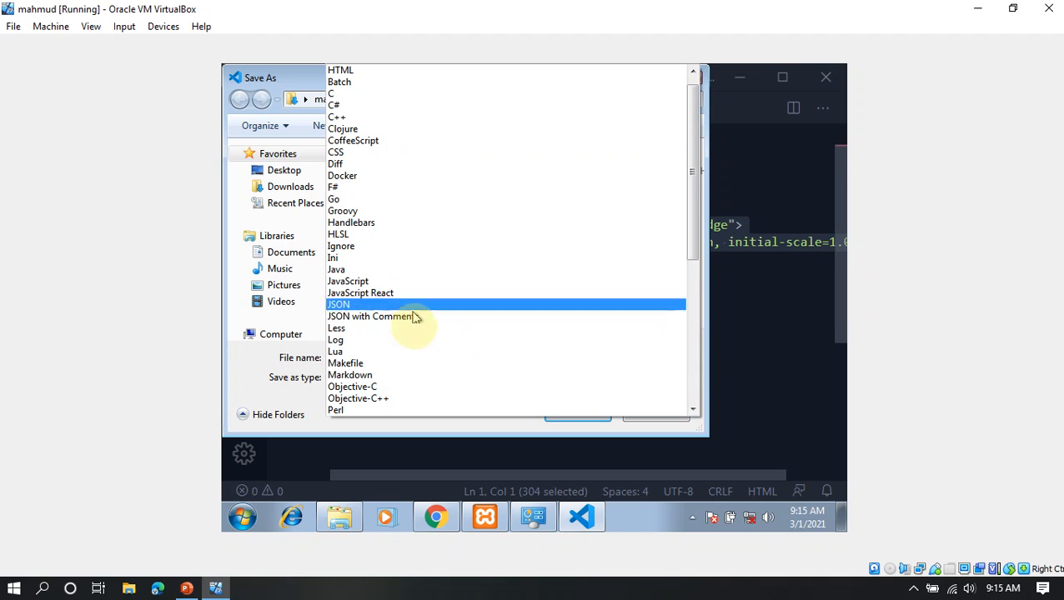
scroll(417, 358, down, 3)
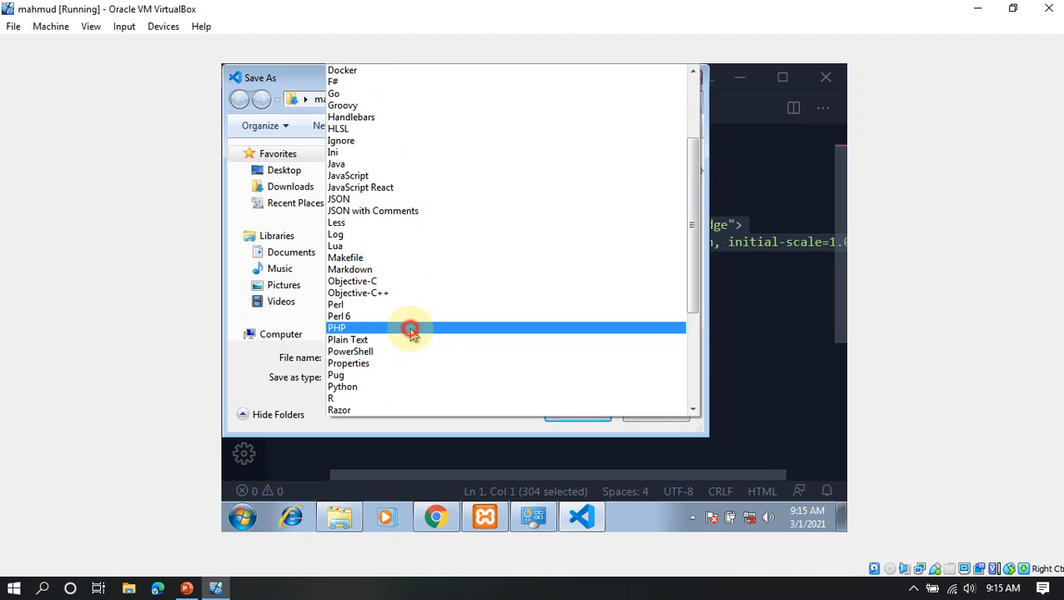
click(409, 331)
click(403, 355)
click(434, 354)
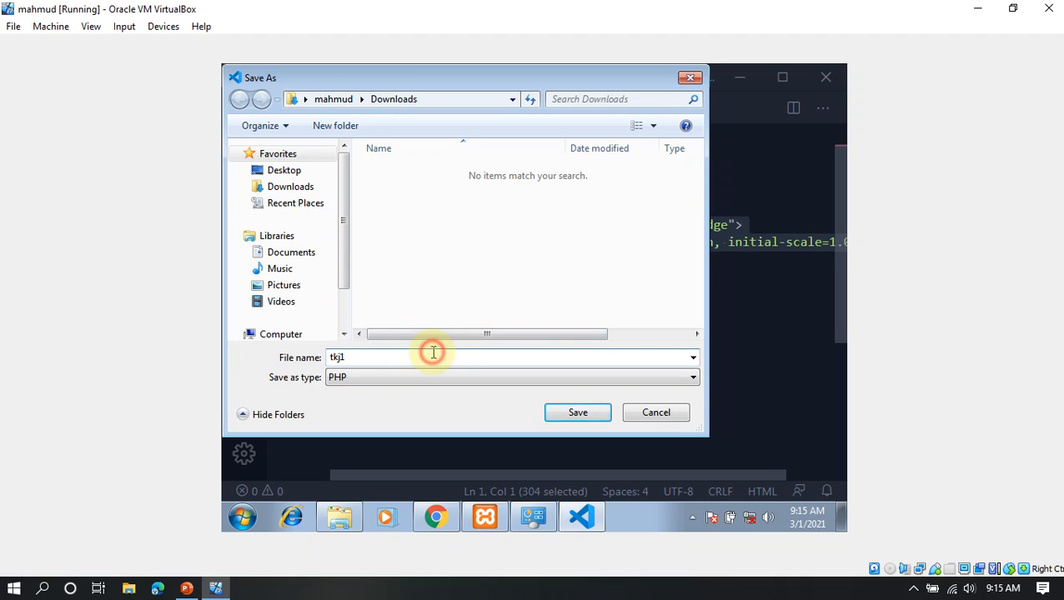
click(577, 414)
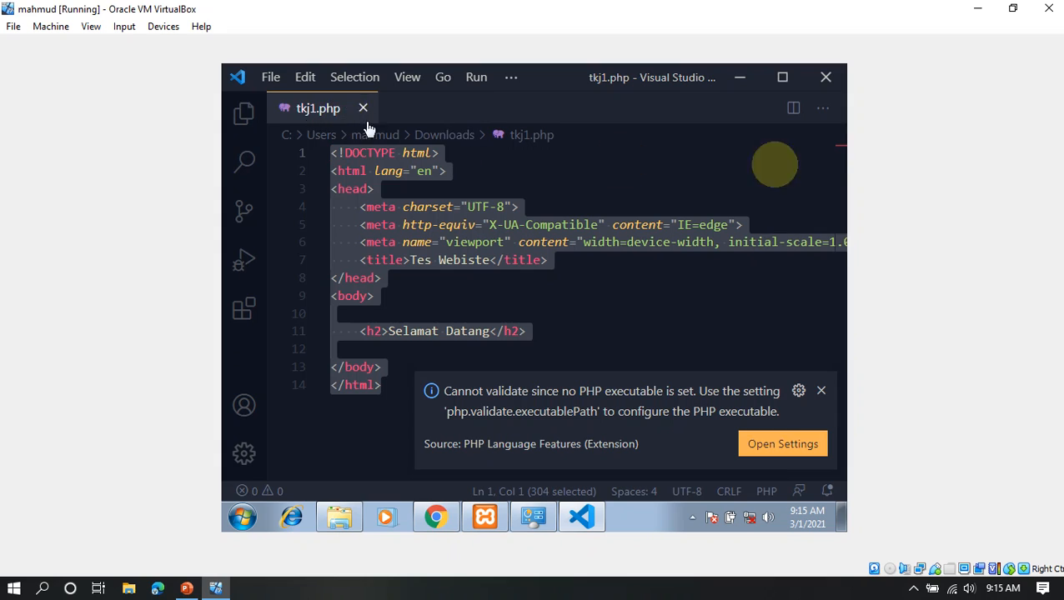
- Switch to Windows Explorer and select the tkj1.php file in the Downloads folder
click(738, 79)
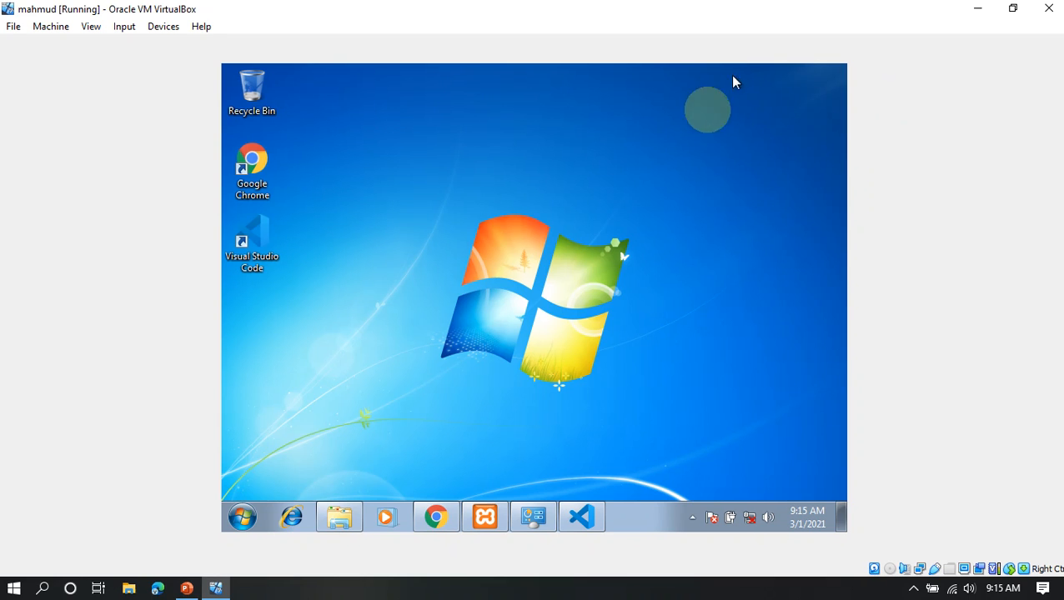
click(340, 517)
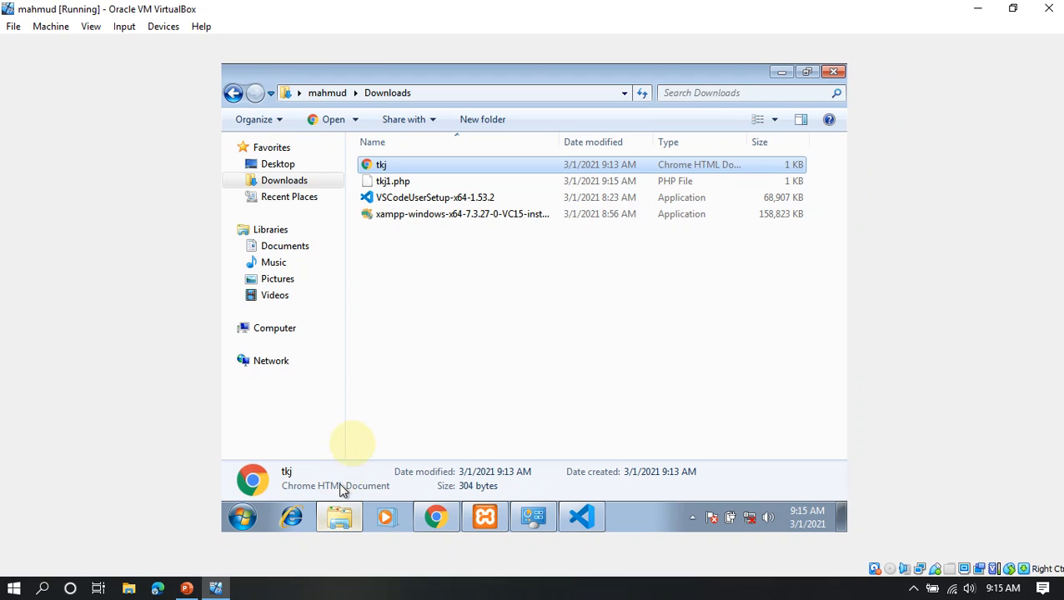
click(415, 180)
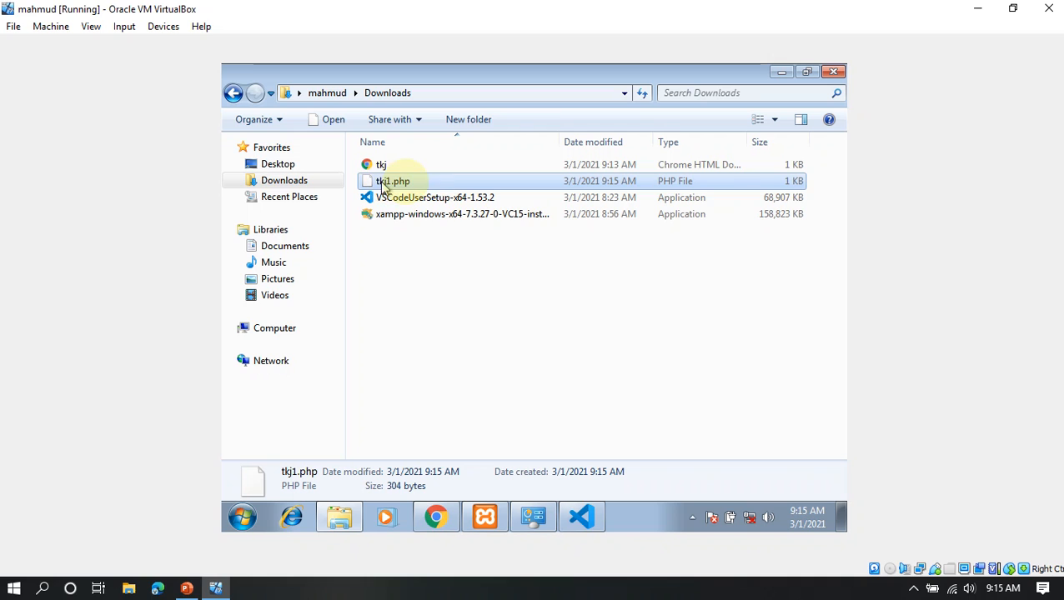
- Try to open tkj1.php directly, check the list of installed programs offered for it, and close the dialog without choosing one
double_click(418, 182)
right_click(419, 185)
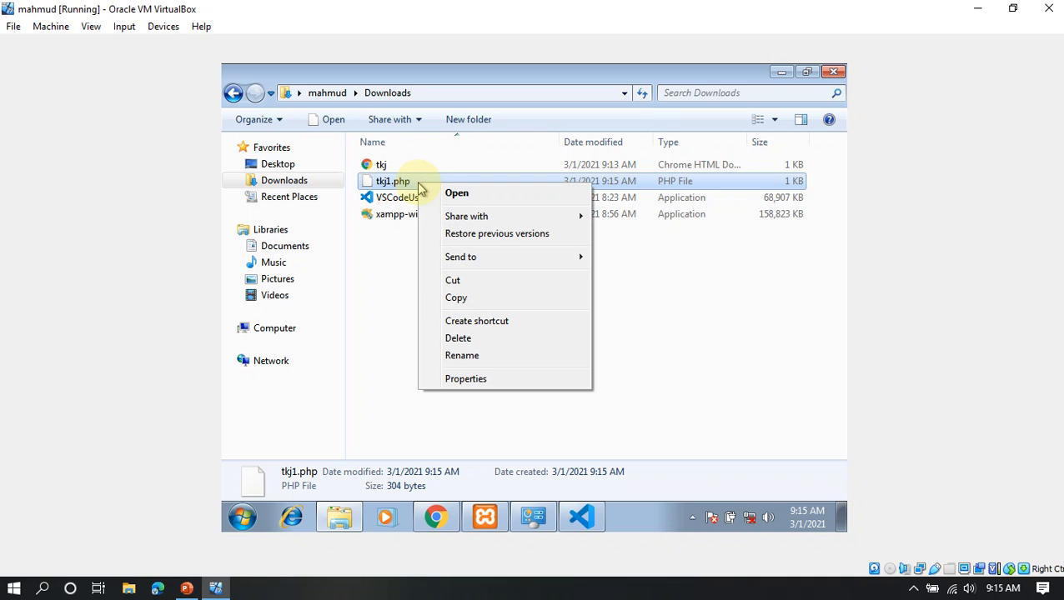
click(479, 194)
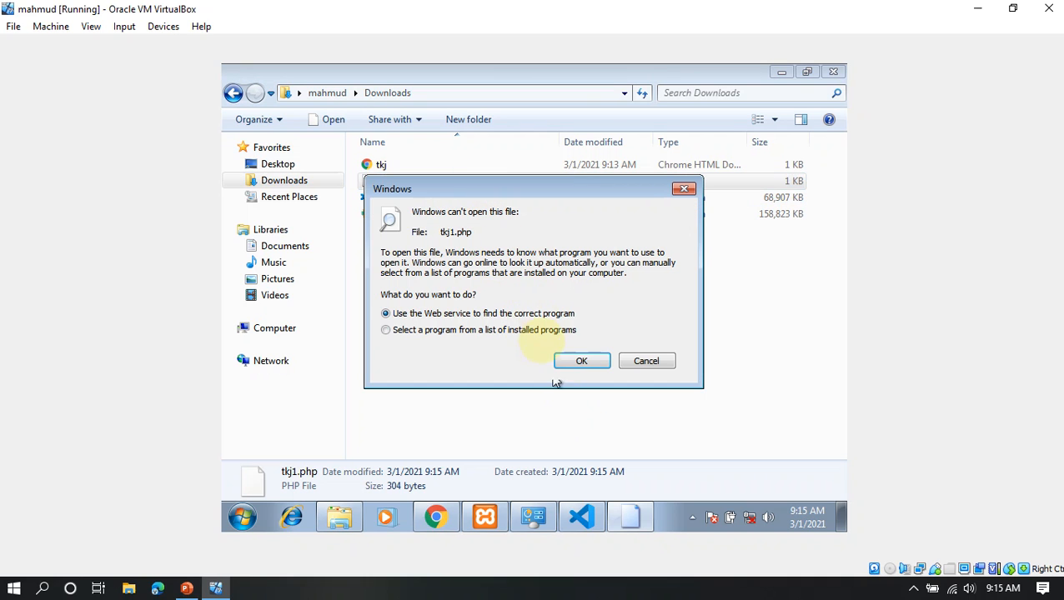
click(398, 329)
click(581, 361)
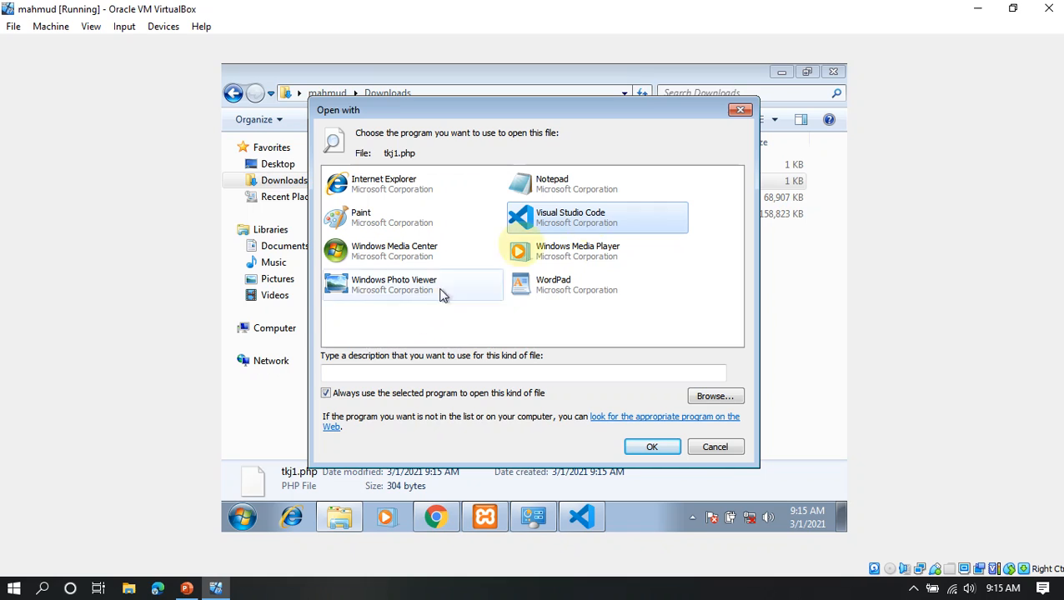
click(741, 111)
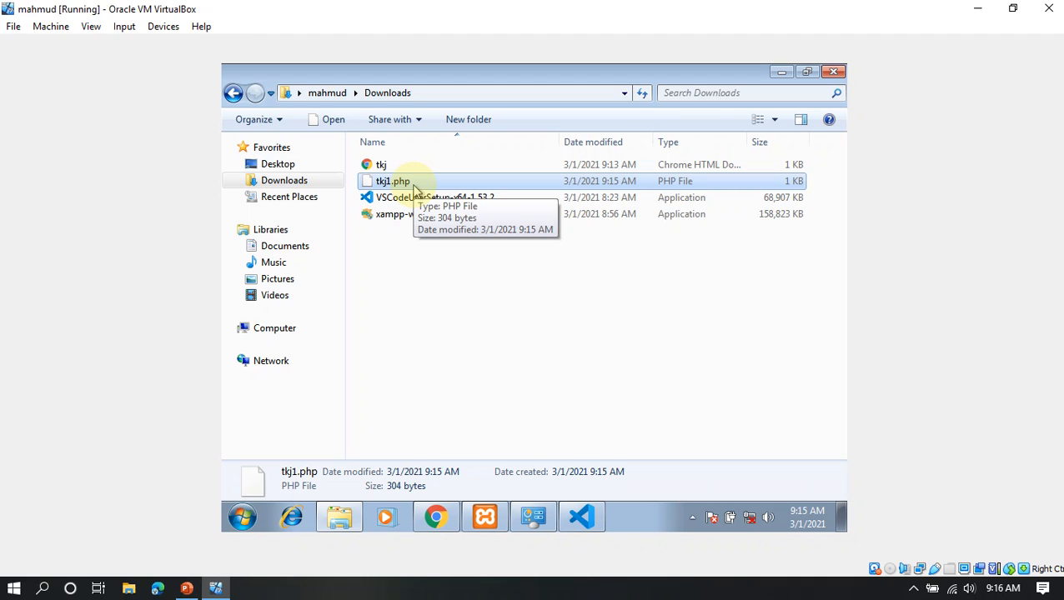
- Move tkj1.php from the Downloads folder to C:\xampp\htdocs by cutting and pasting it
click(391, 198)
right_click(416, 178)
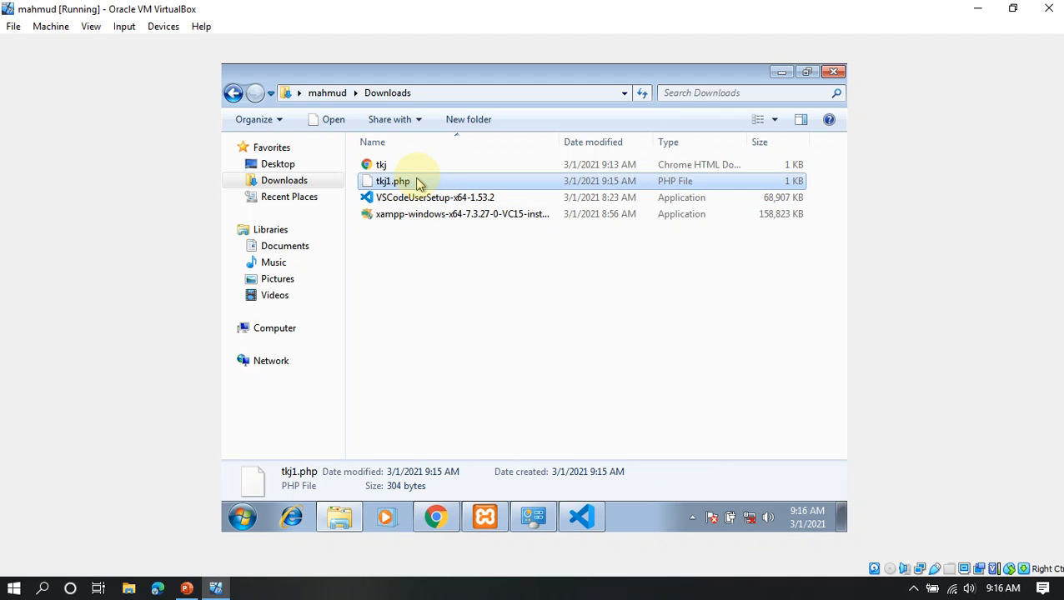
click(476, 273)
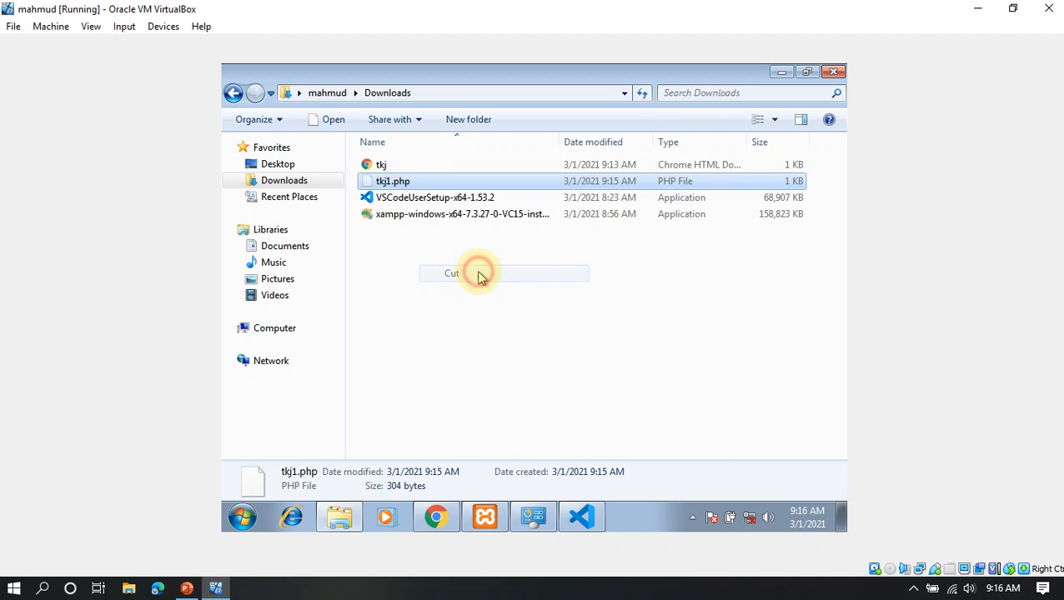
click(268, 330)
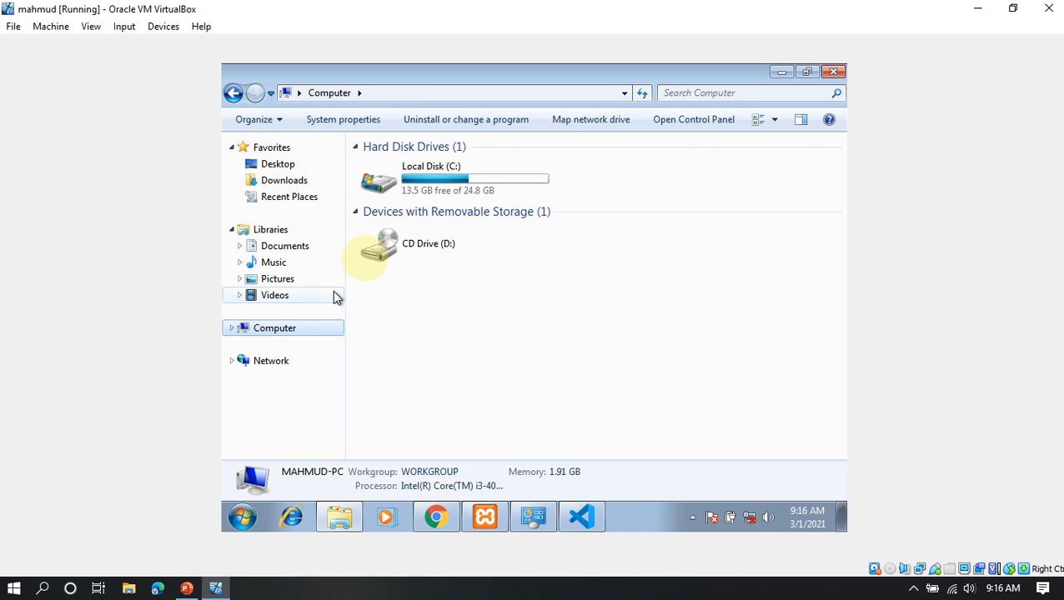
double_click(452, 169)
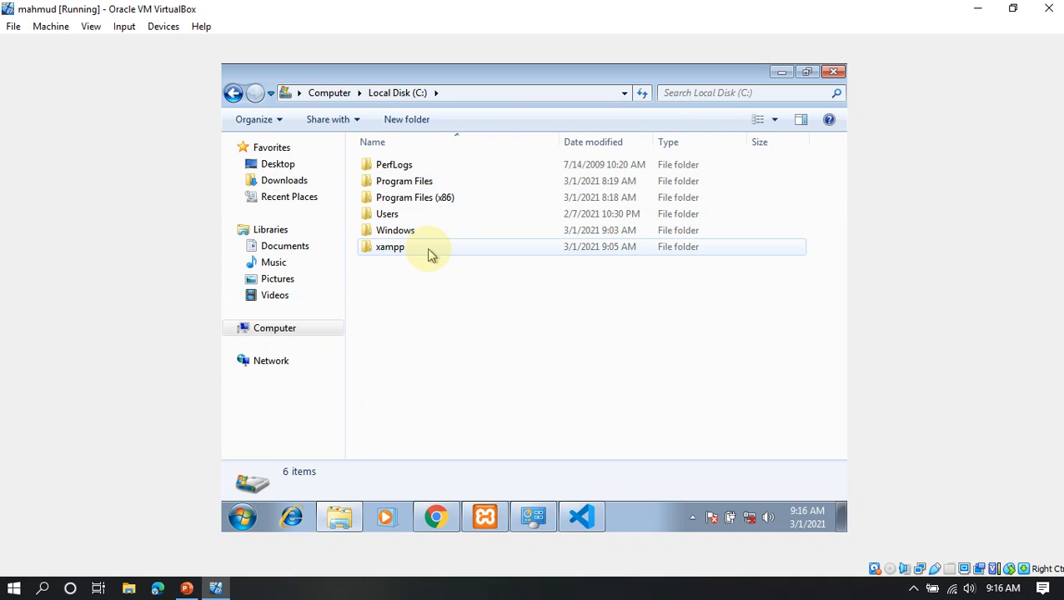
double_click(431, 255)
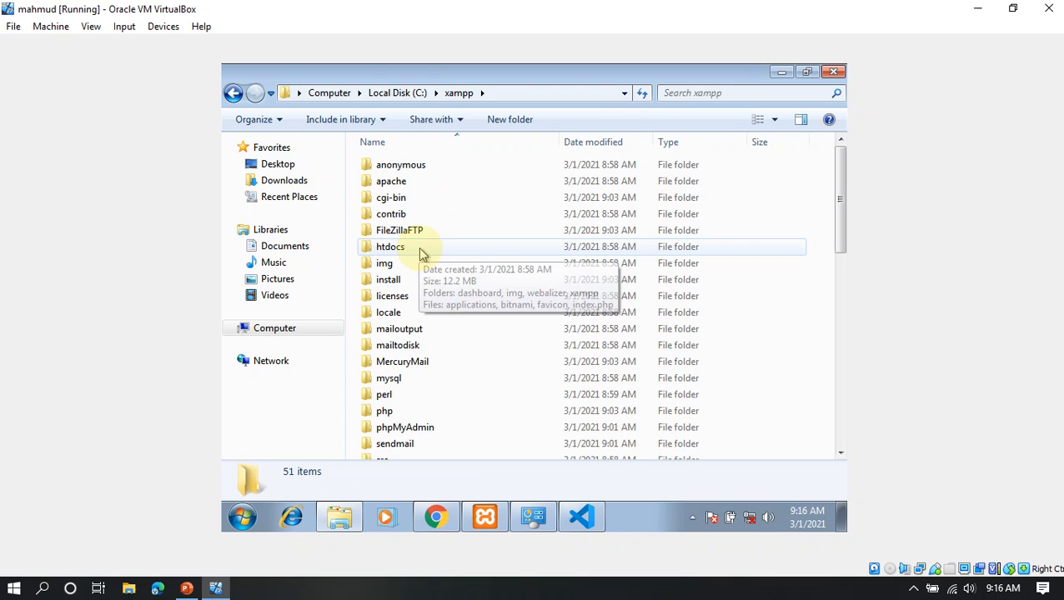
double_click(421, 250)
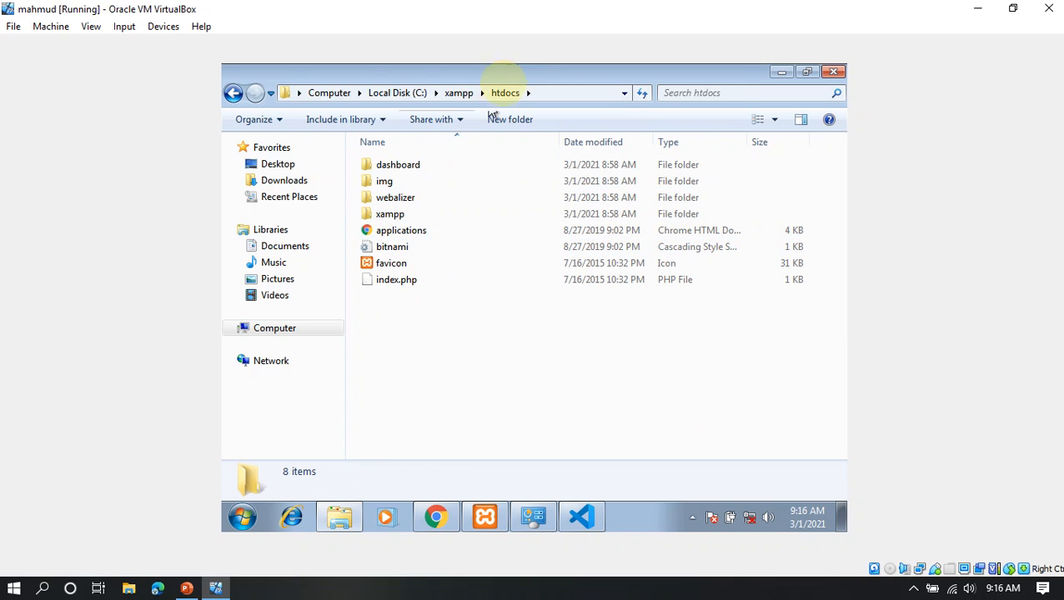
right_click(446, 316)
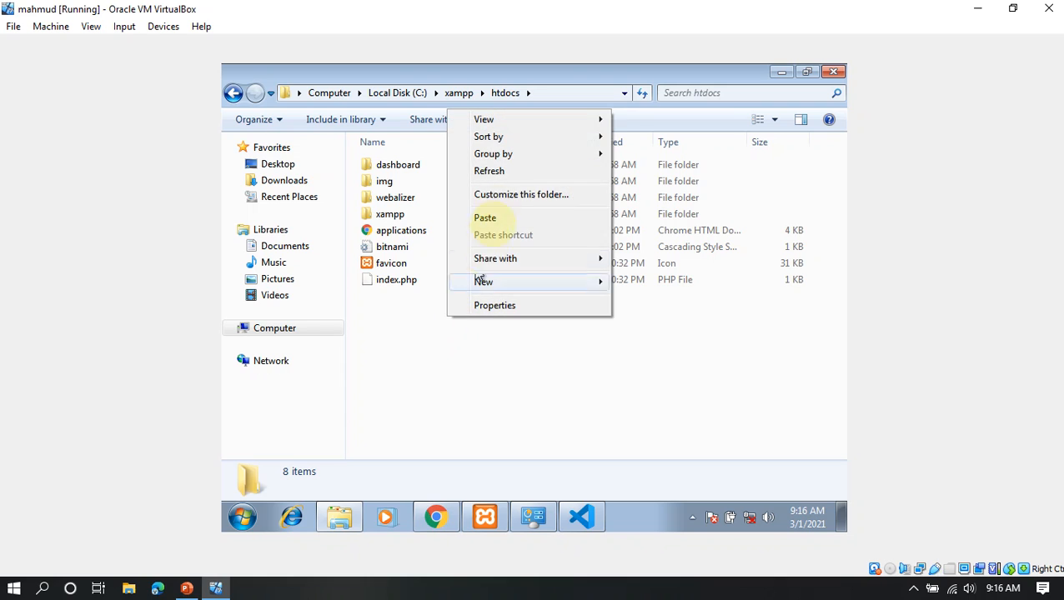
click(497, 218)
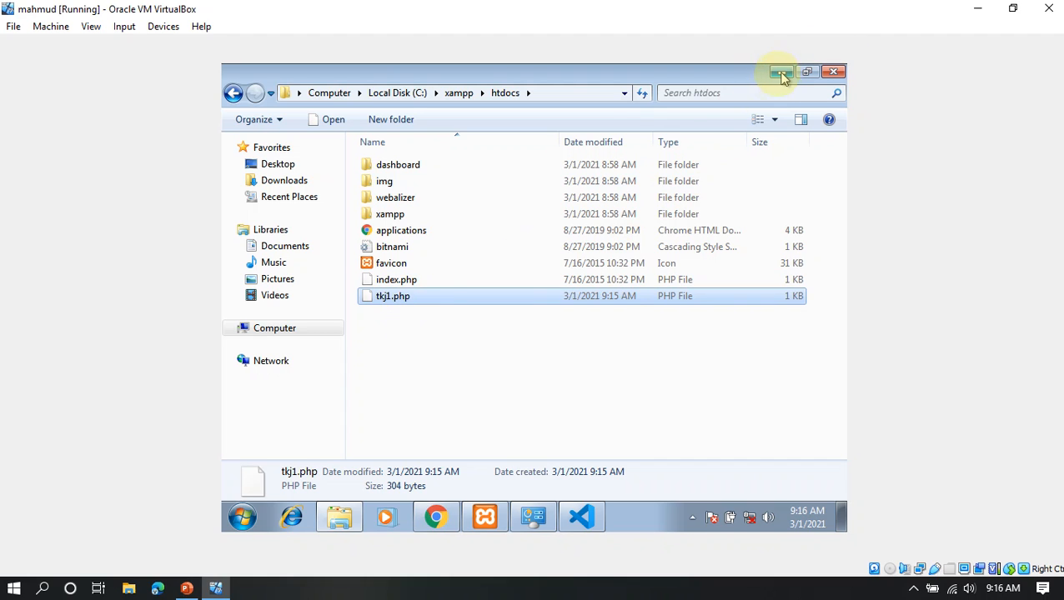
- Switch to Google Chrome and load localhost/tkj1.php in a new tab
click(433, 519)
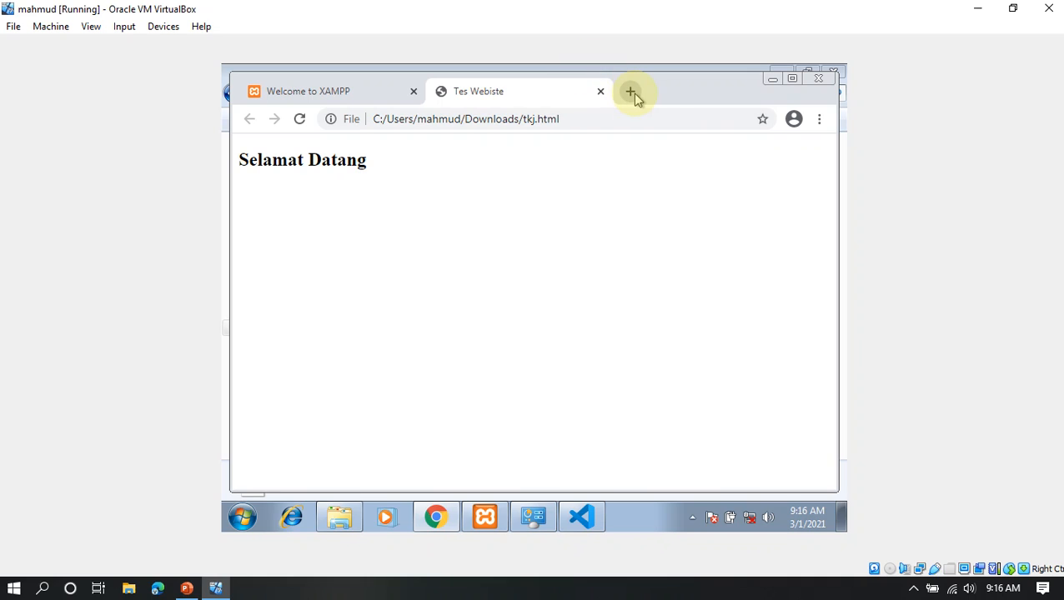
click(632, 95)
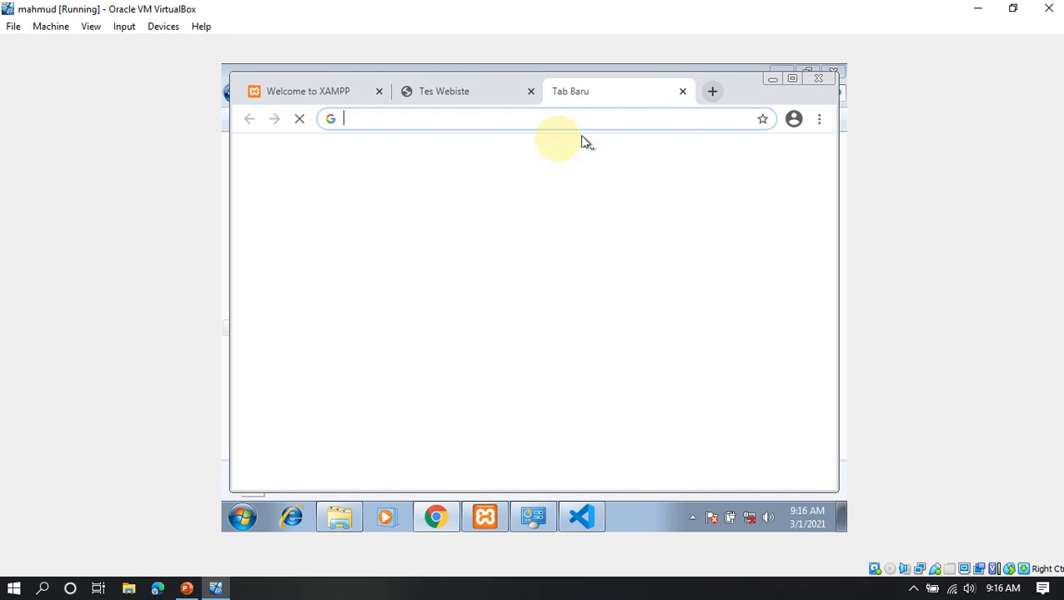
click(549, 116)
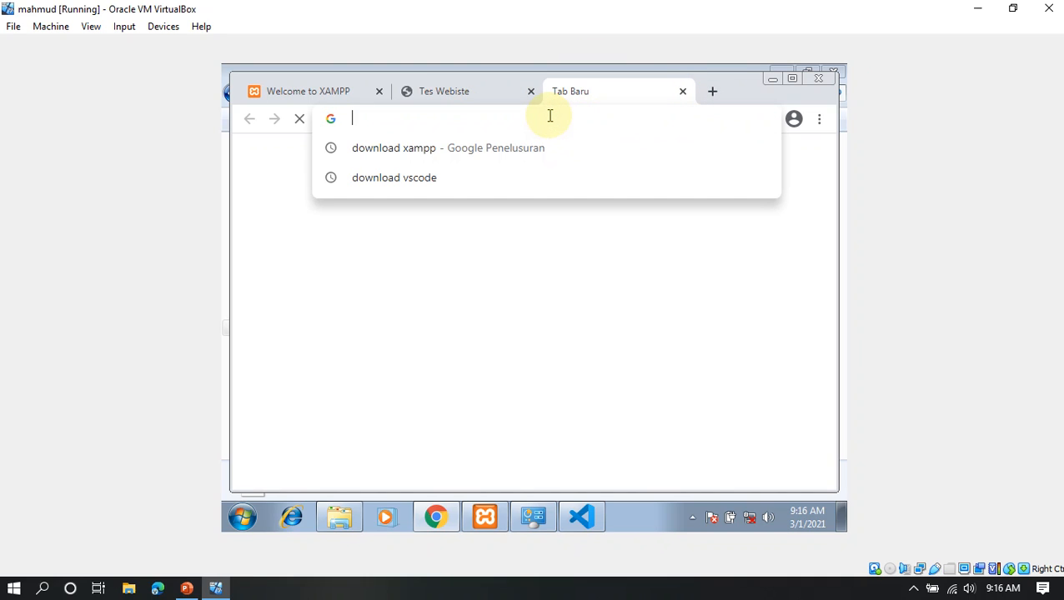
text(local)
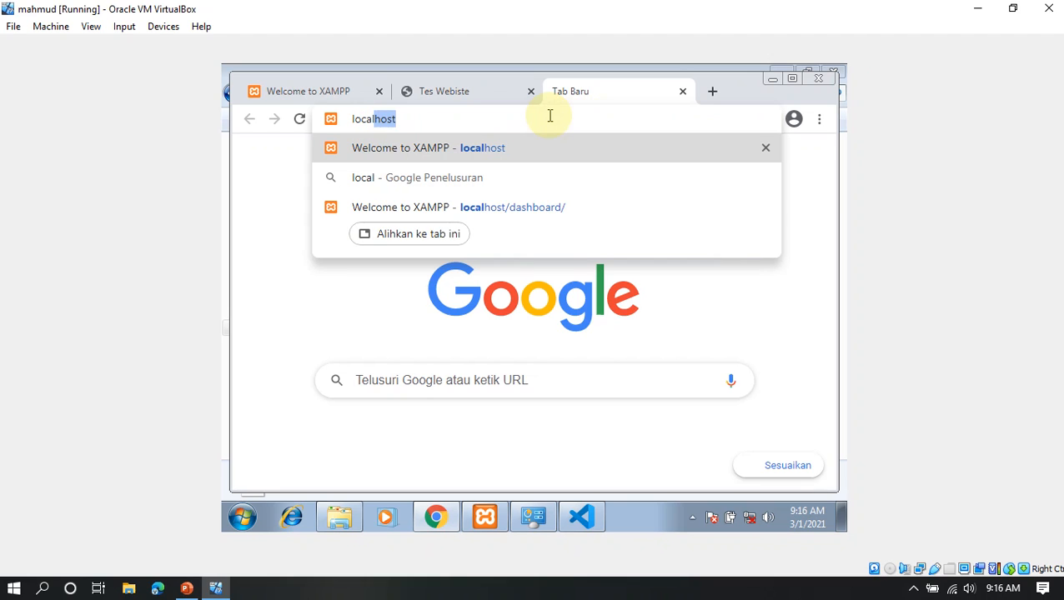
text(host/)
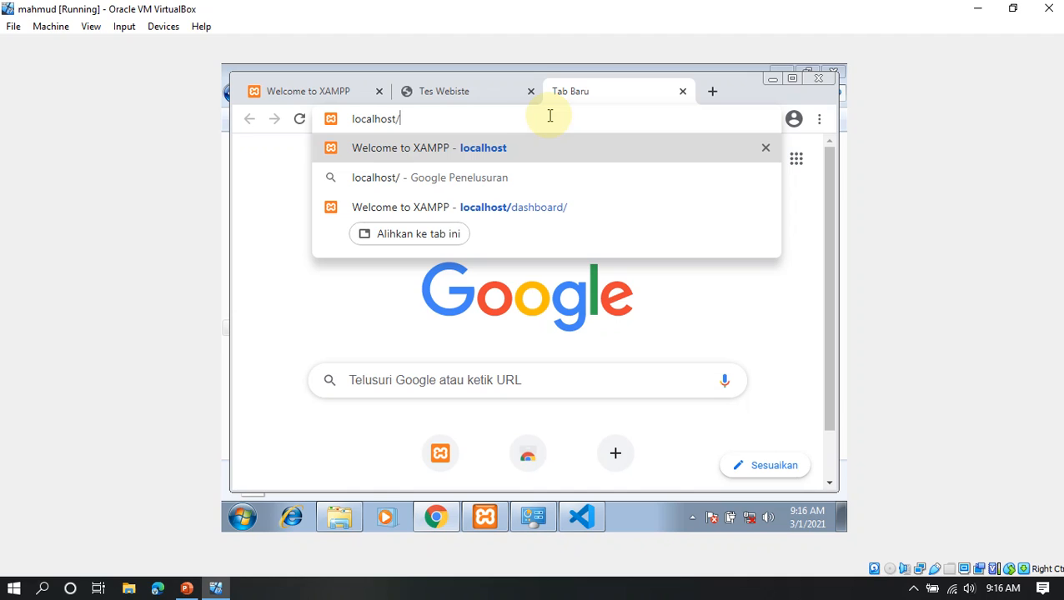
text(tkjg)
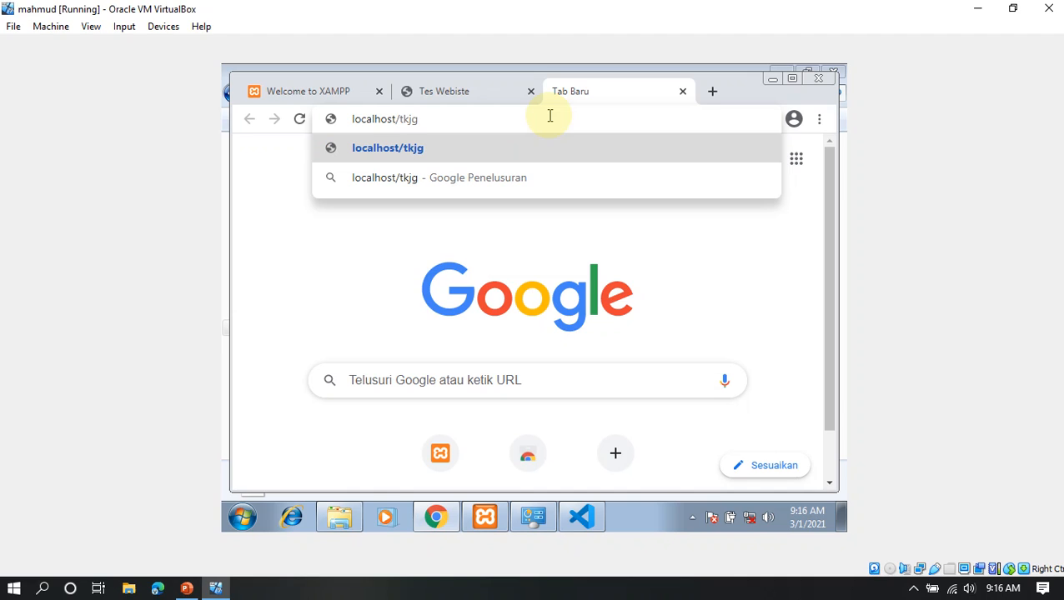
key(BackSpace)
text(1.php)
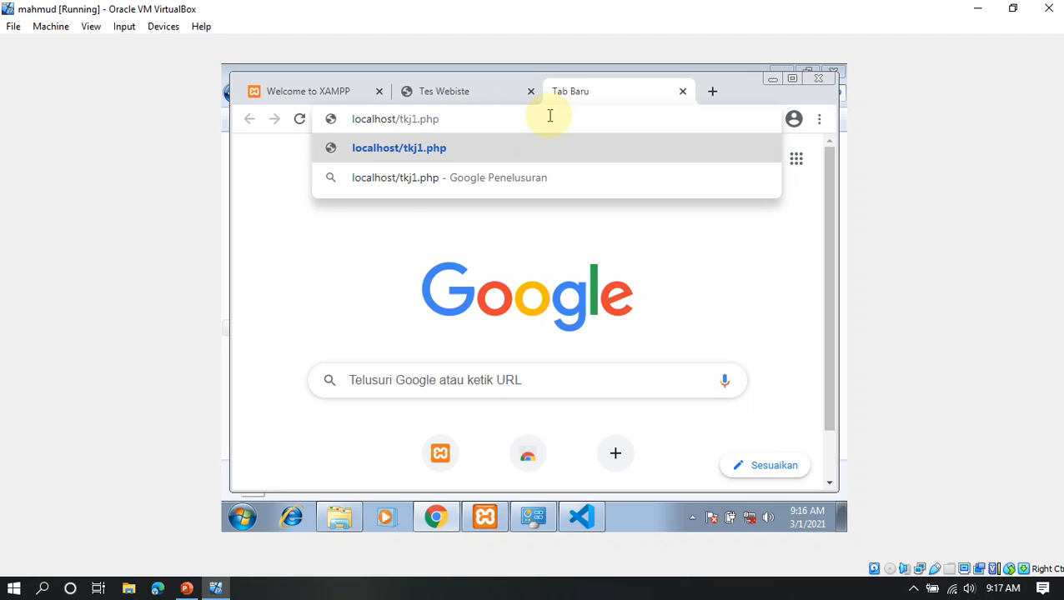
key(Return)
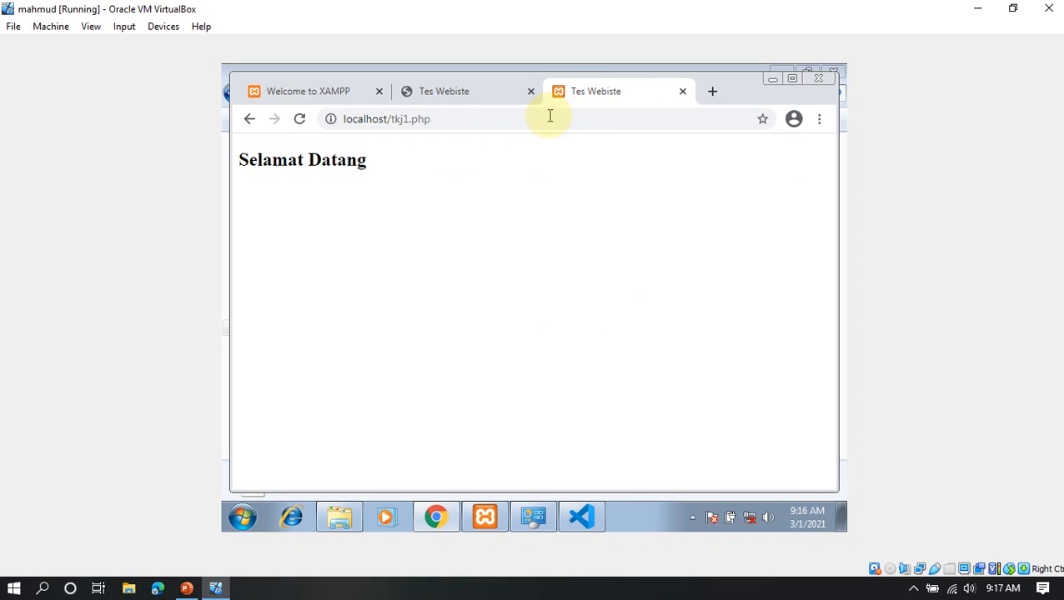
- Examine the heading of the served page and the host and file parts of its address, localhost/tkj1.php
drag(390, 153, 197, 160)
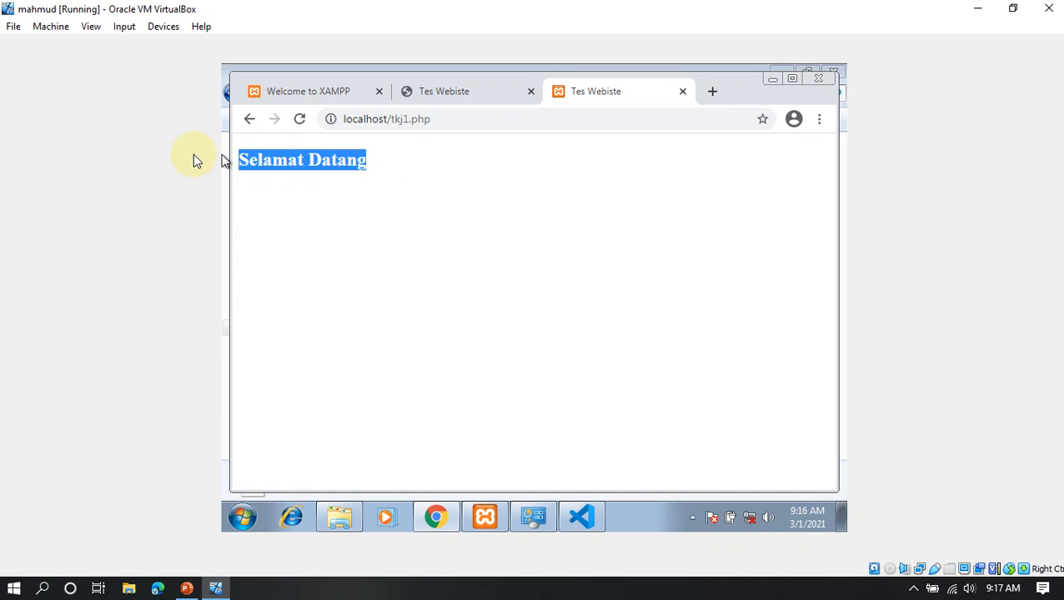
click(381, 234)
drag(444, 119, 389, 118)
click(394, 146)
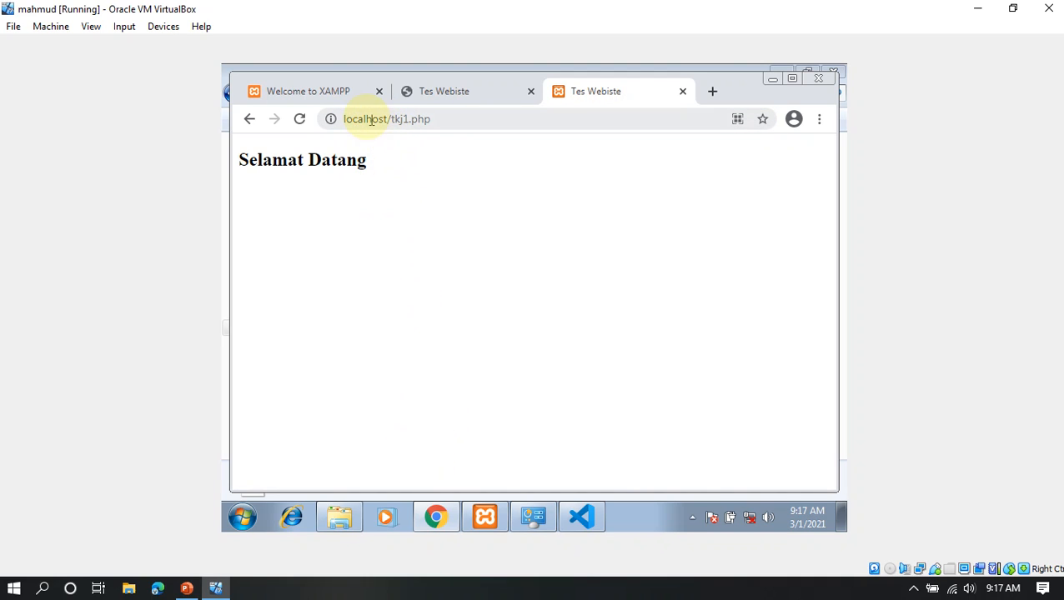
drag(395, 119, 344, 122)
click(428, 210)
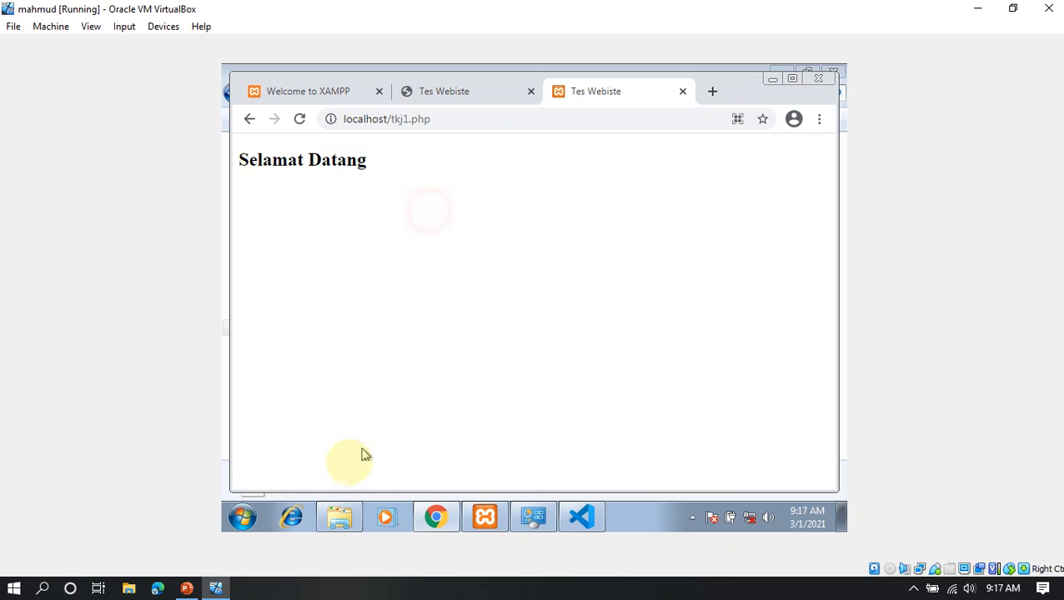
- Switch to Windows Explorer, compare the C:\xampp\htdocs folder's files with the served page behind it, and minimise the window
click(337, 512)
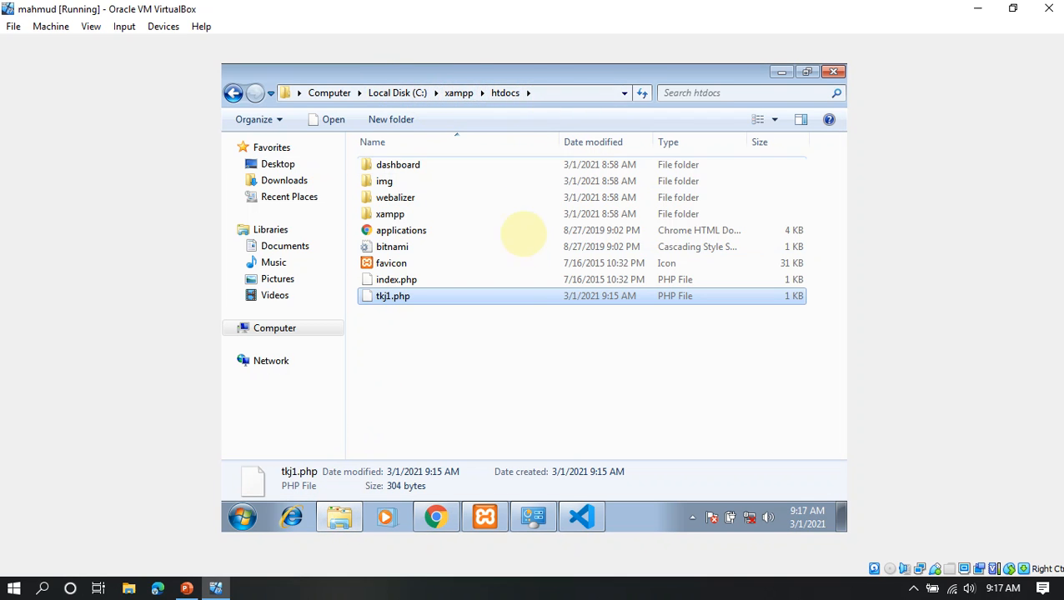
click(473, 353)
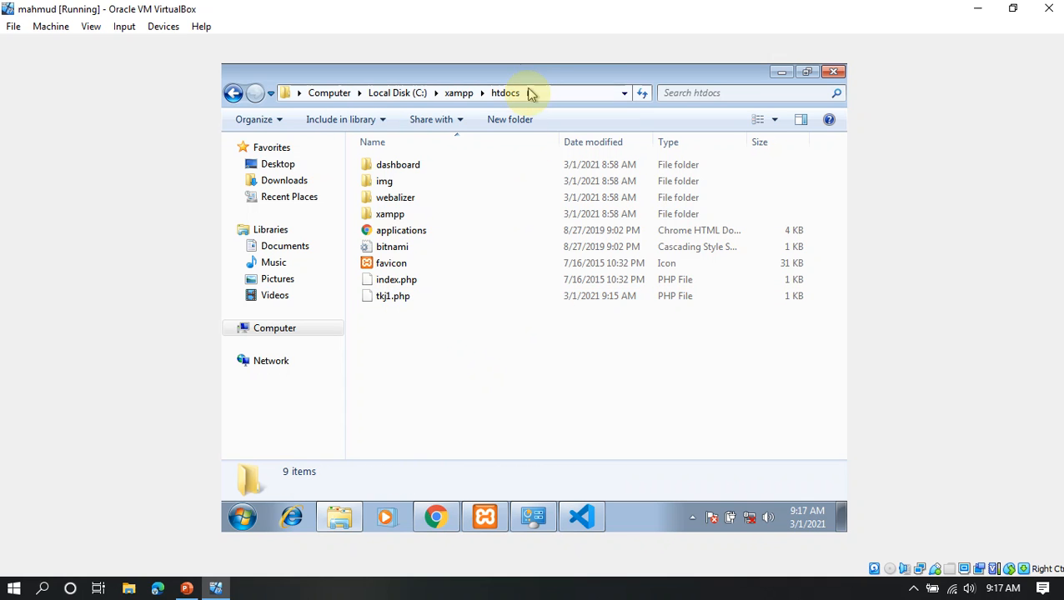
drag(529, 79, 541, 190)
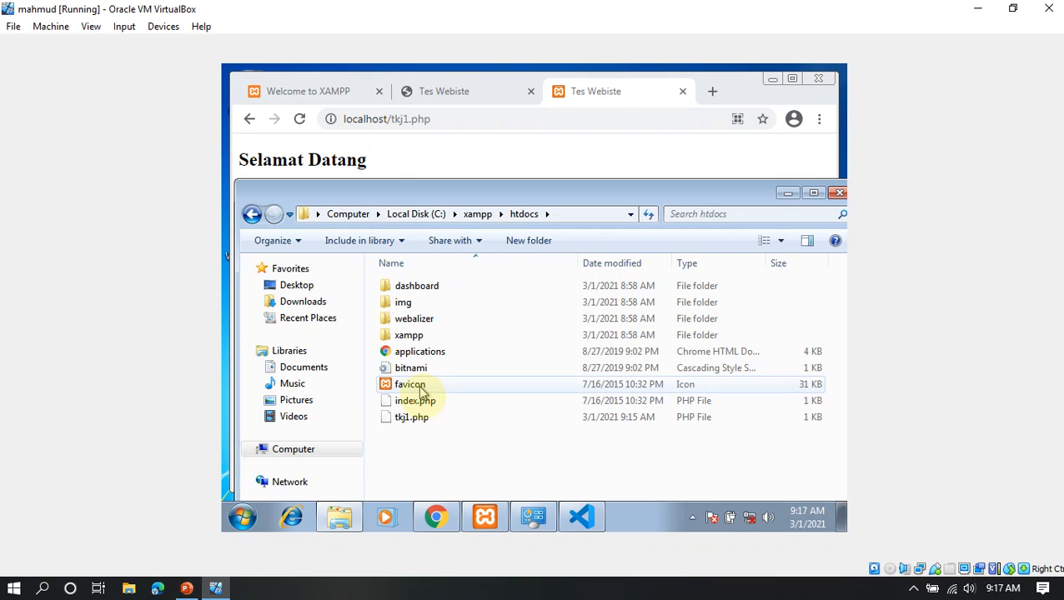
drag(436, 451, 547, 369)
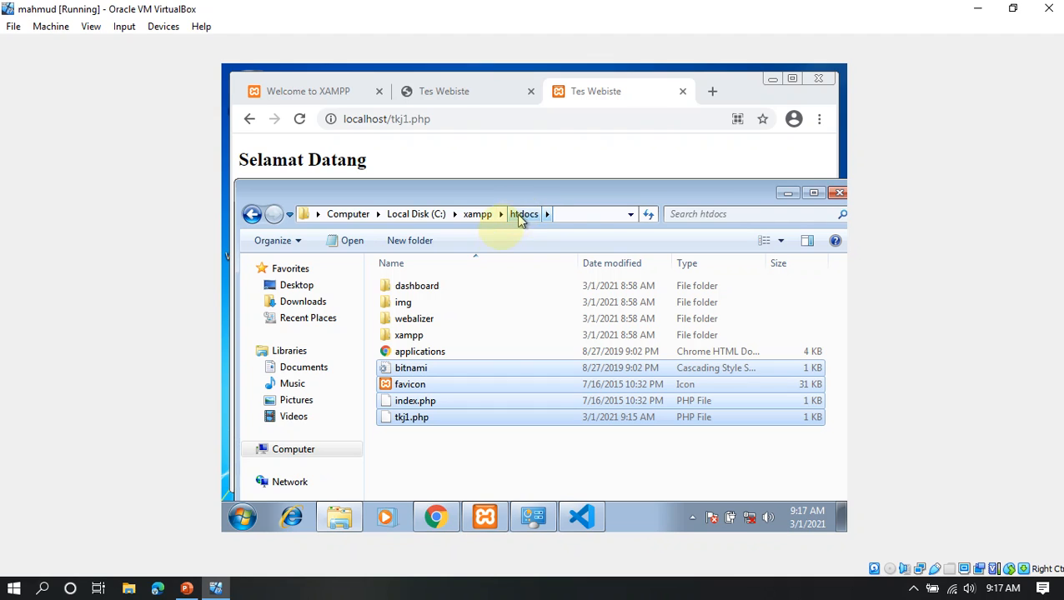
click(506, 444)
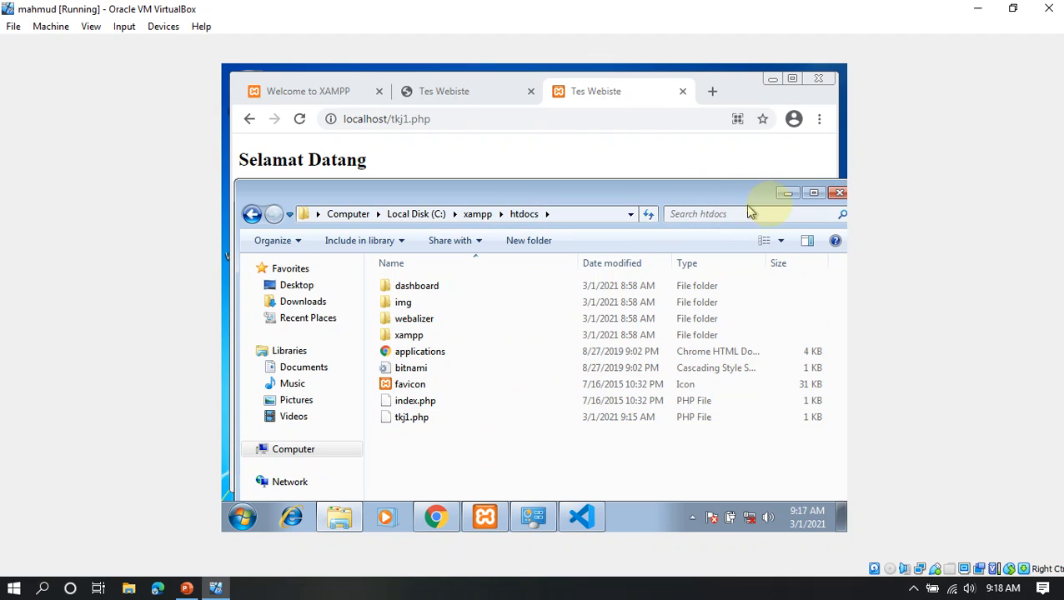
click(786, 194)
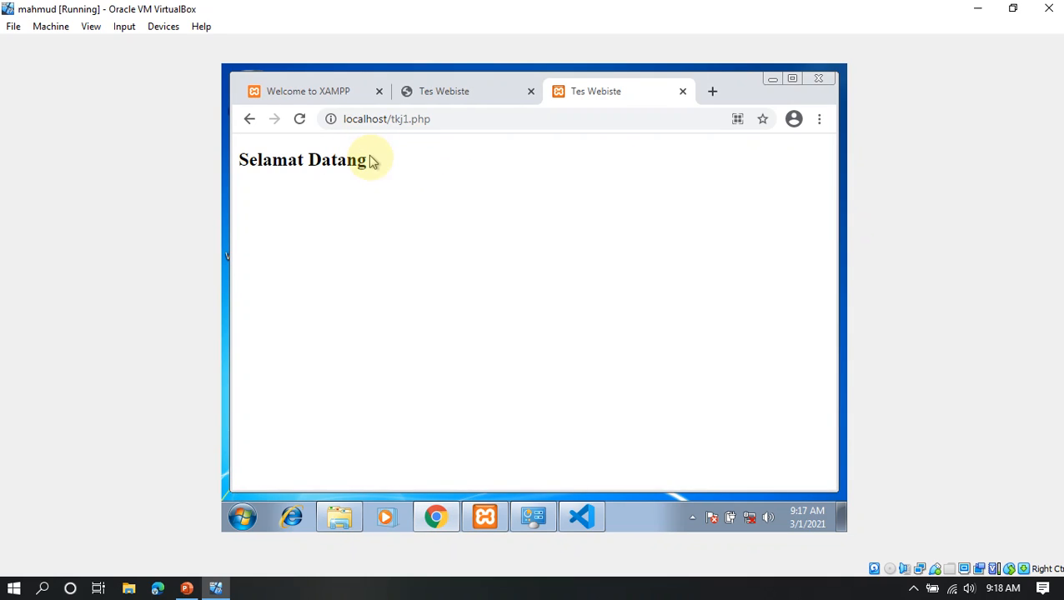
- View the locally opened tkj.html page in Chrome and examine its file path and its heading
click(443, 93)
click(558, 123)
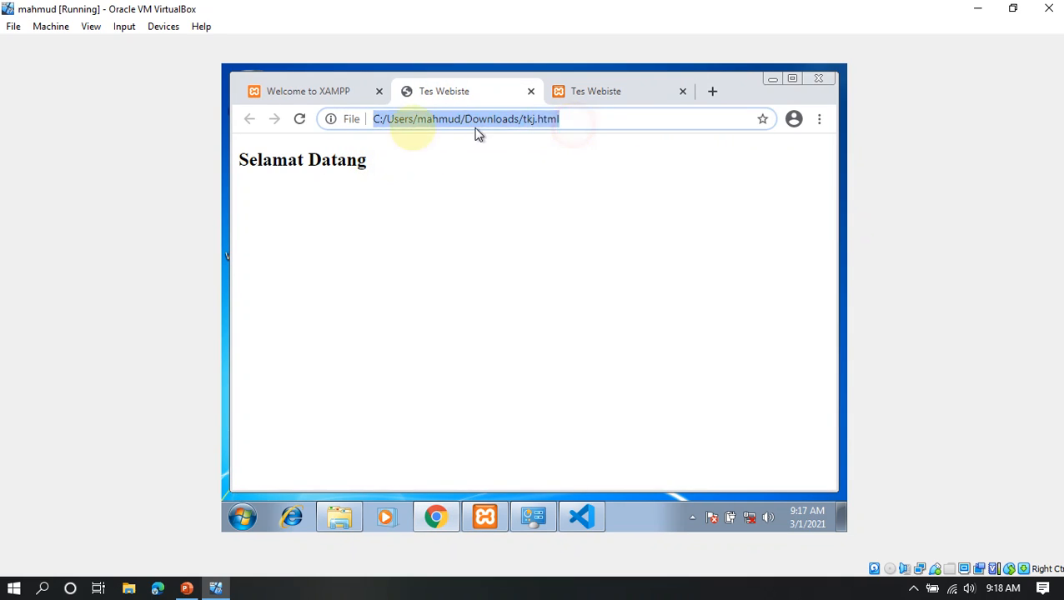
click(398, 121)
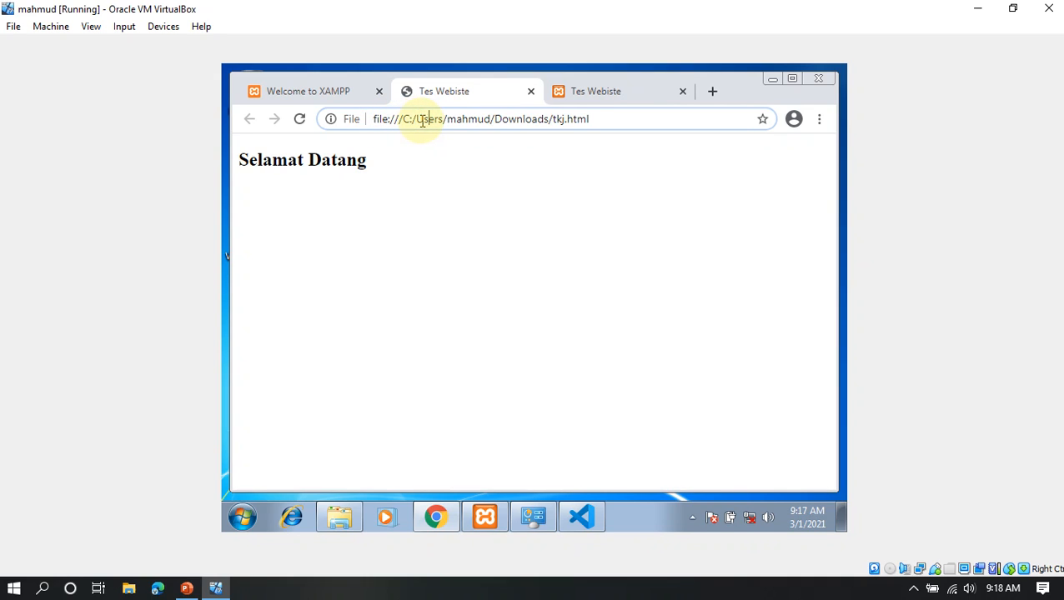
drag(420, 120, 612, 116)
click(555, 125)
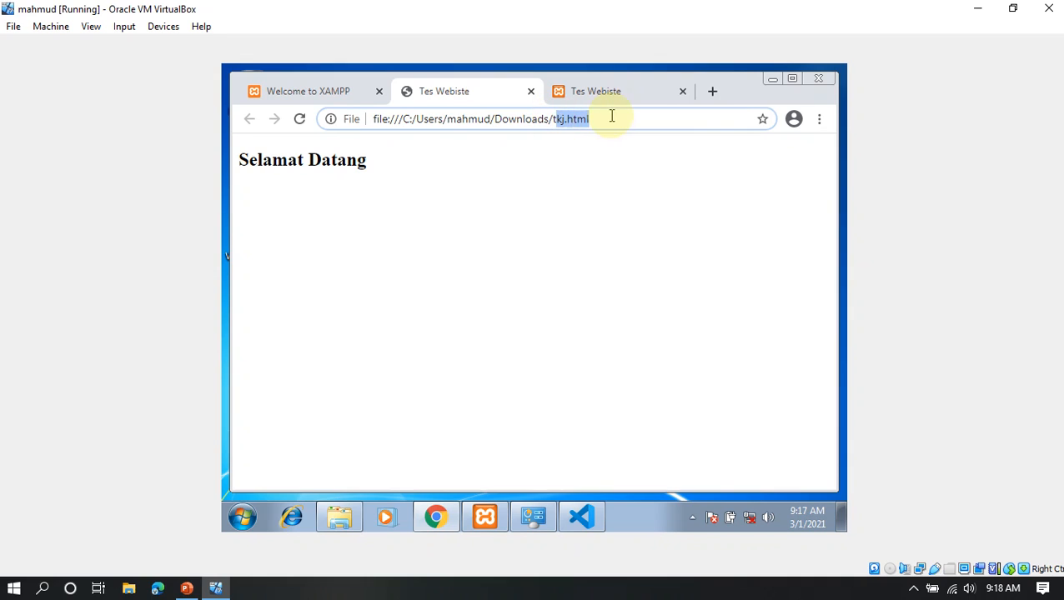
click(560, 188)
drag(375, 167, 226, 142)
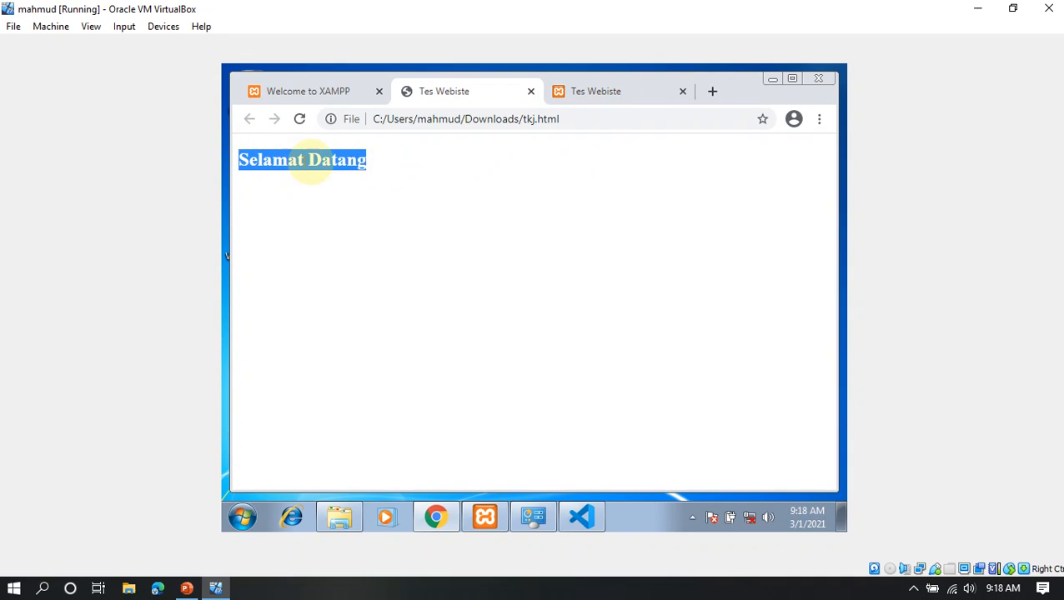
click(372, 167)
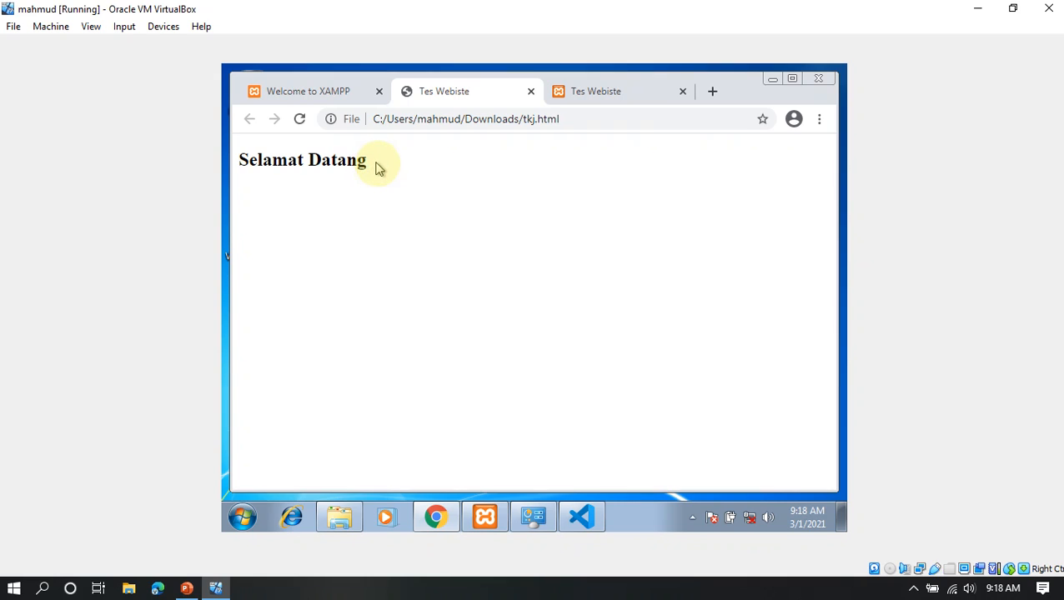
drag(385, 167, 235, 167)
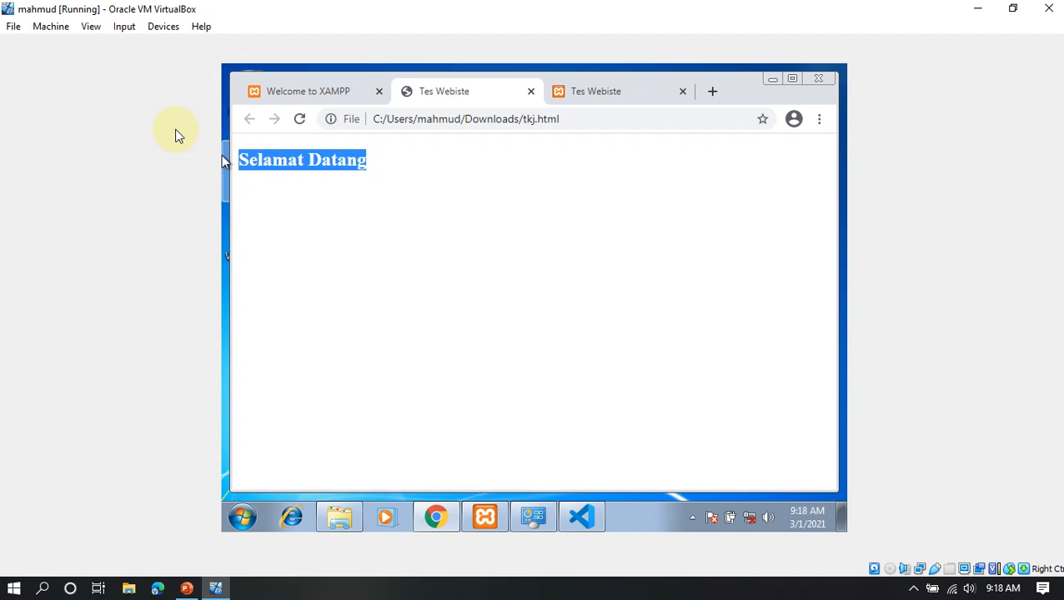
- Return to the localhost/tkj1.php page, bring up the XAMPP Control Panel beneath its heading, and stop Apache
click(626, 94)
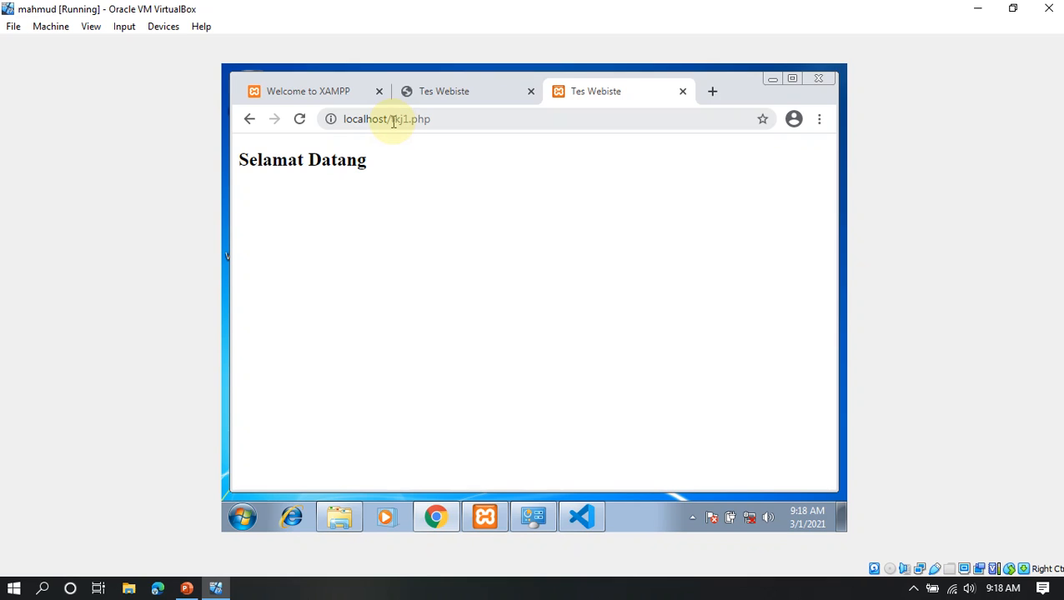
click(481, 518)
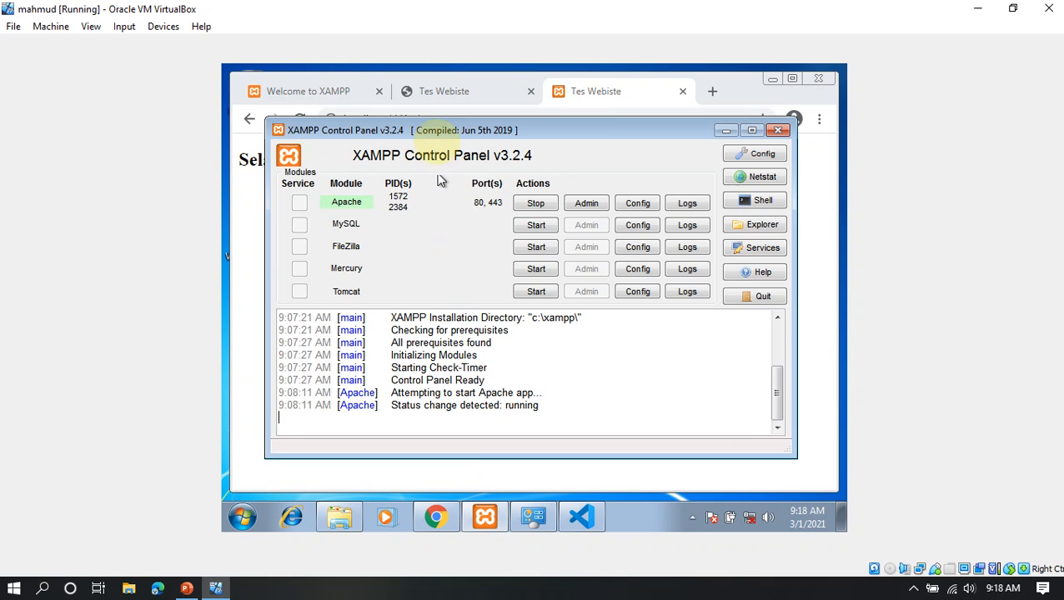
drag(434, 127, 455, 227)
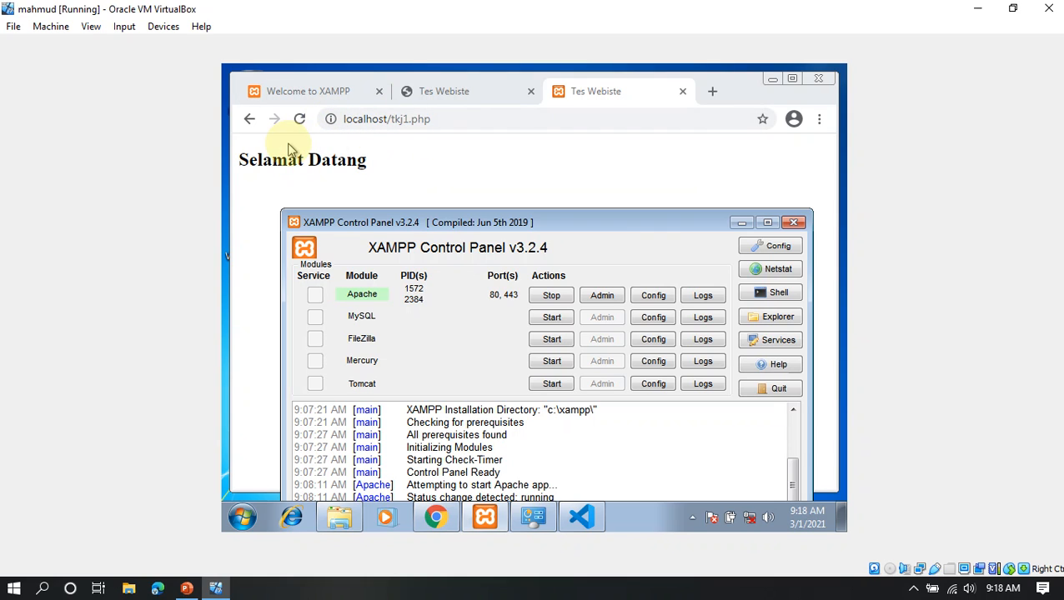
click(552, 297)
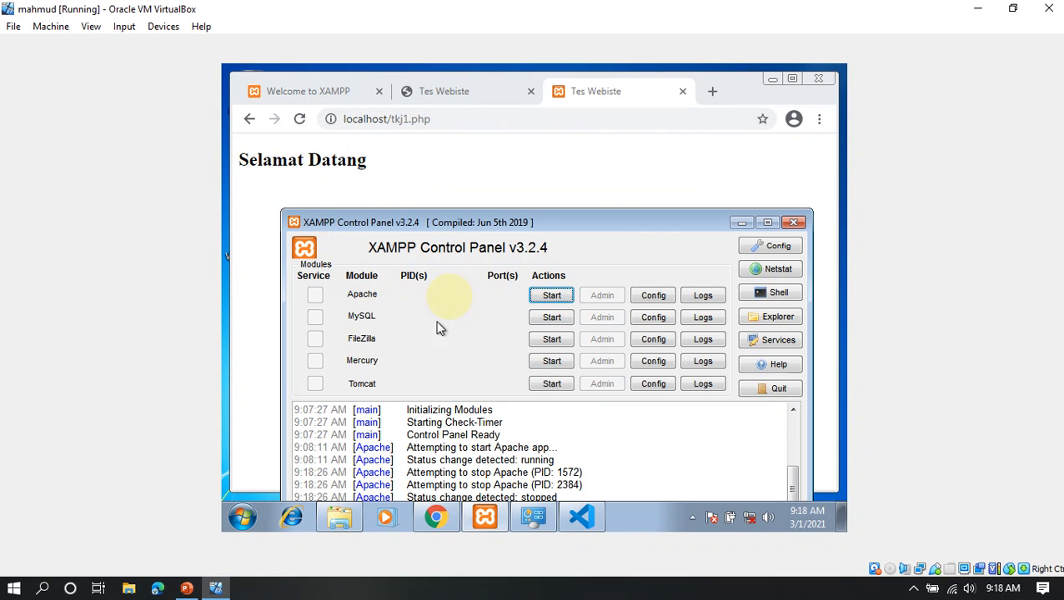
- Minimise the XAMPP Control Panel, reload localhost/tkj1.php with Apache stopped, and read the resulting page's message
click(741, 222)
click(489, 117)
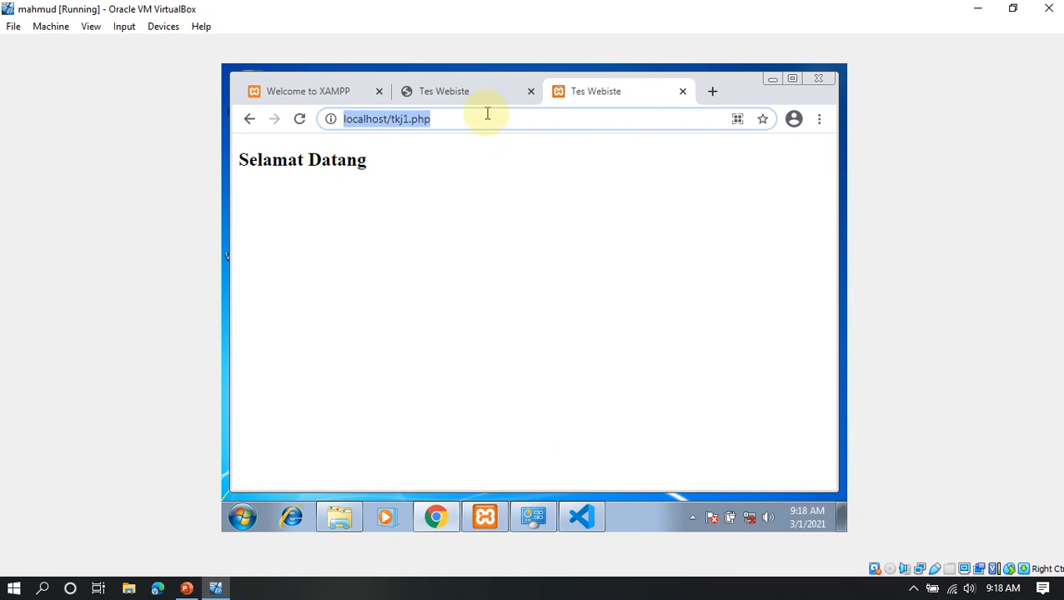
key(Return)
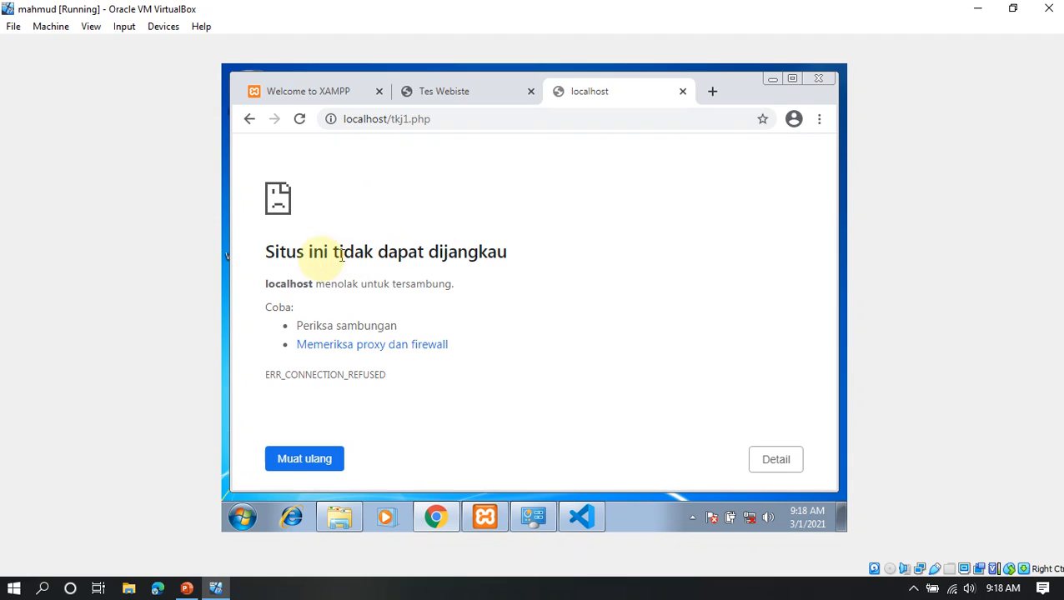
drag(267, 284, 473, 292)
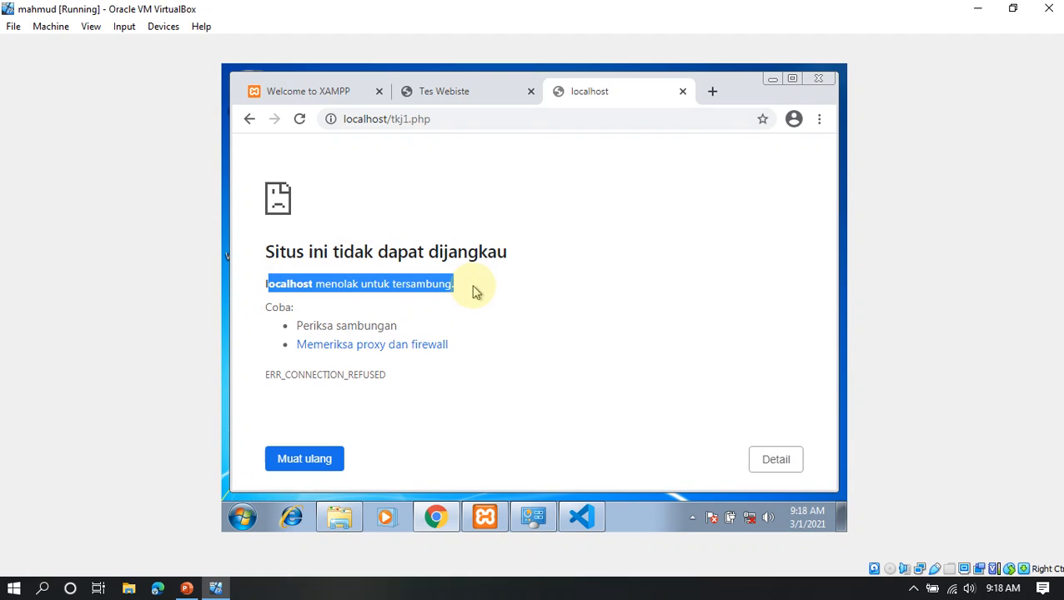
click(473, 292)
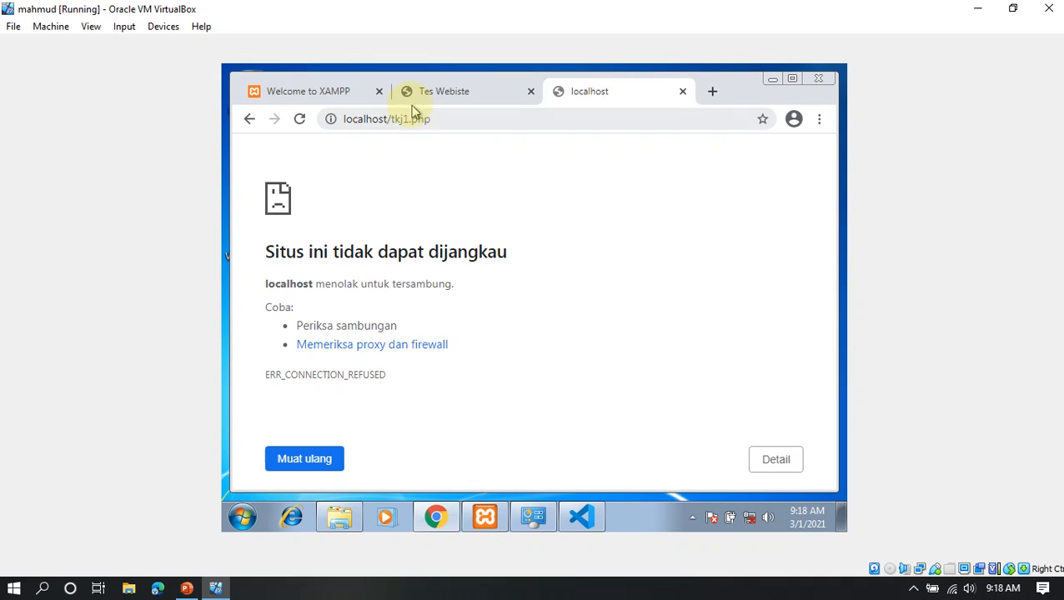
- Compare the localhost/tkj1.php page with the locally opened tkj.html page, then check the PHP file name in the address
drag(391, 118, 429, 121)
click(444, 119)
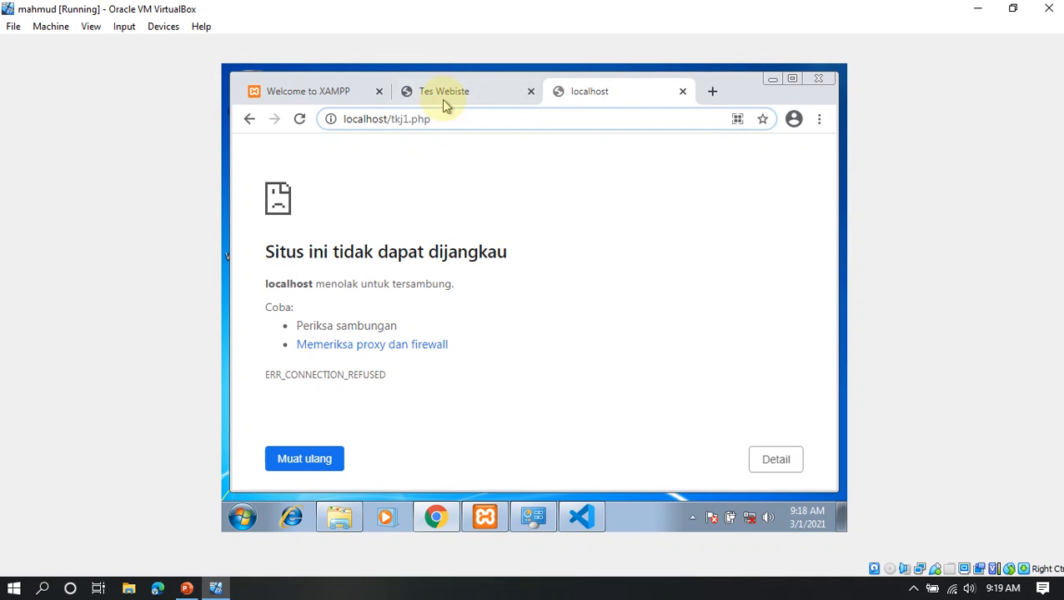
click(446, 100)
click(387, 187)
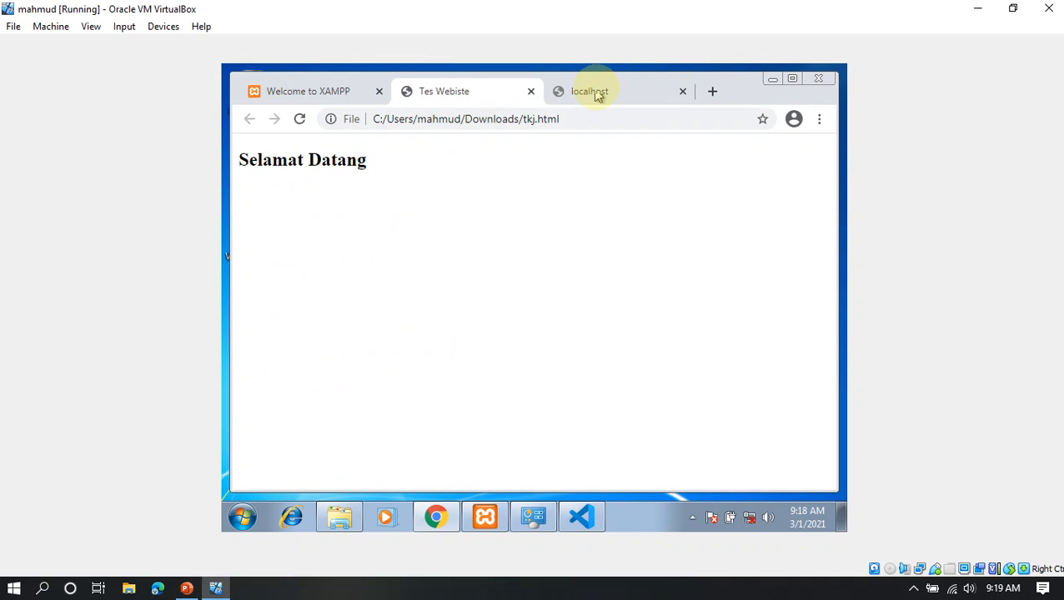
click(594, 92)
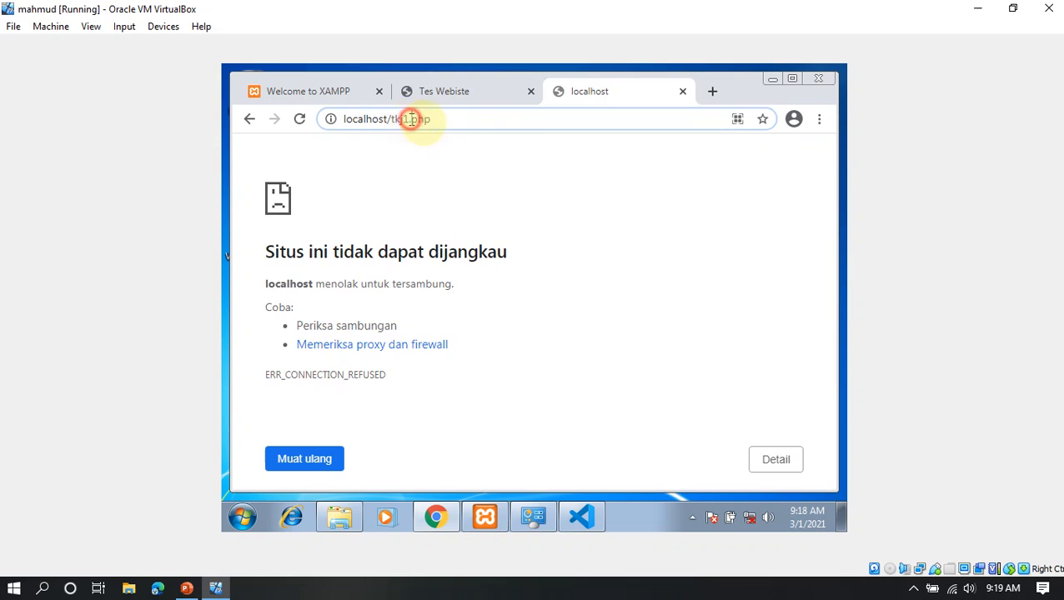
drag(409, 119, 435, 124)
click(430, 143)
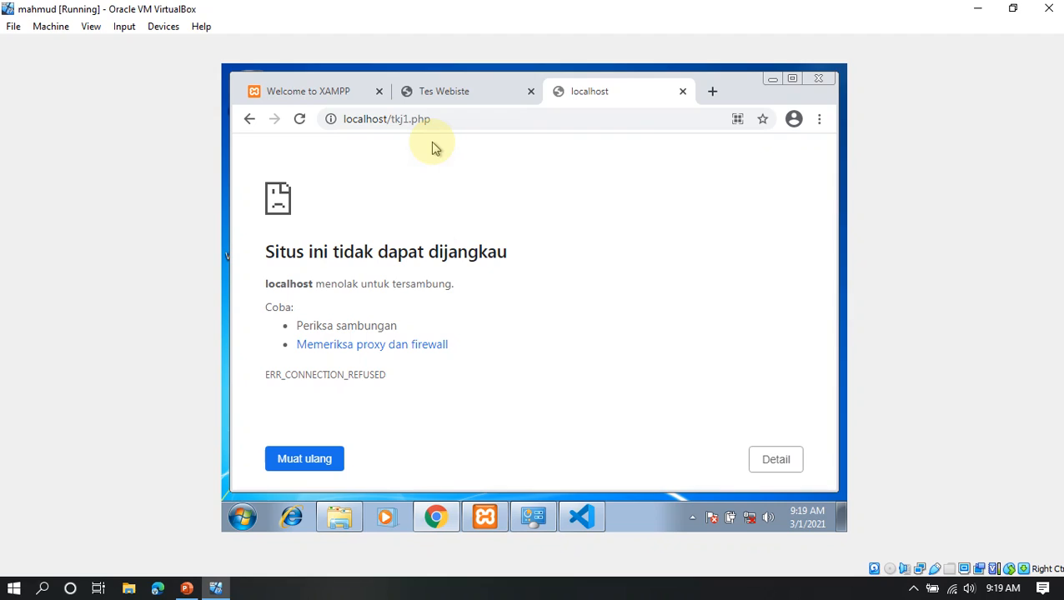
- Switch to the XAMPP Control Panel, start Apache again, and minimise the window
click(489, 518)
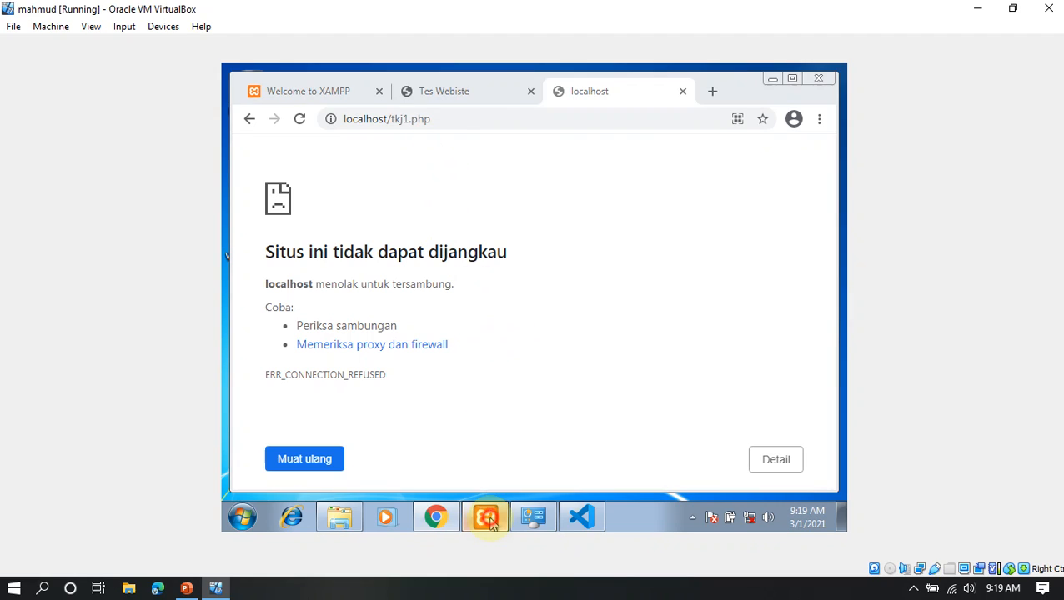
click(552, 297)
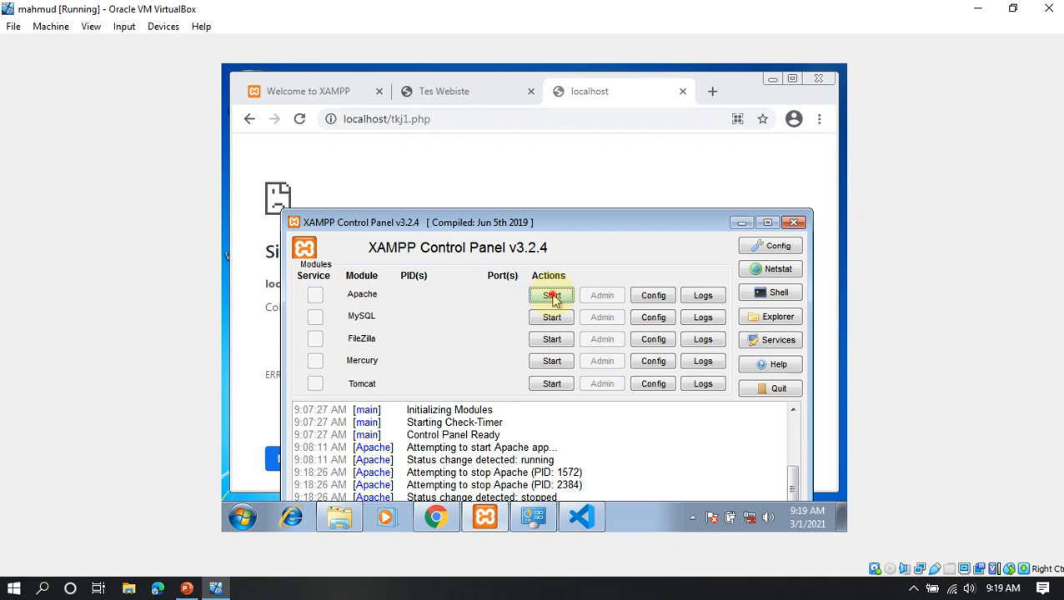
click(738, 223)
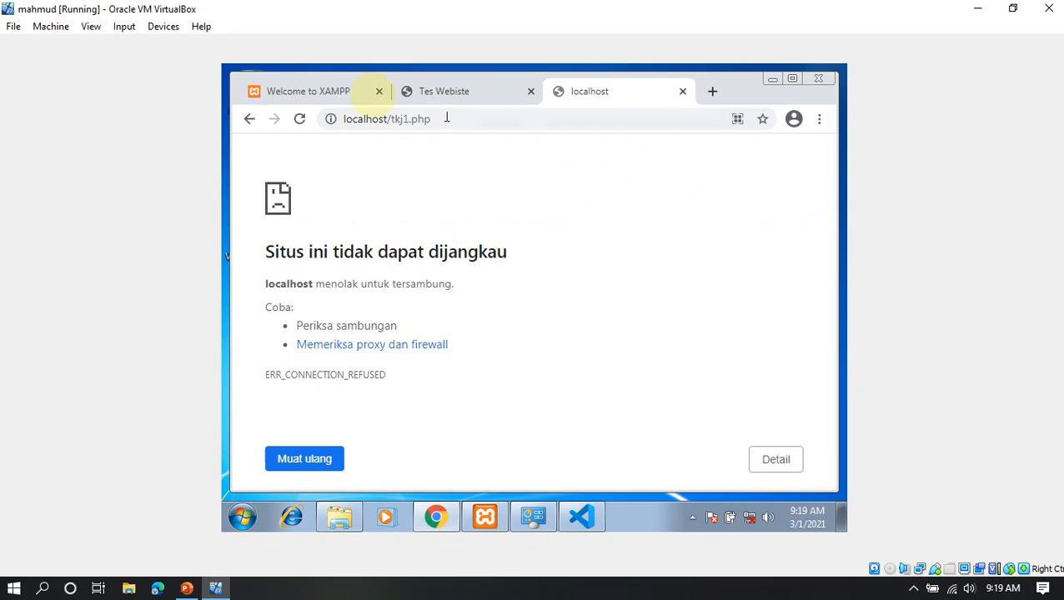
- Reload localhost/tkj1.php, check its heading, and inspect the virtual machine's network connection status
click(300, 121)
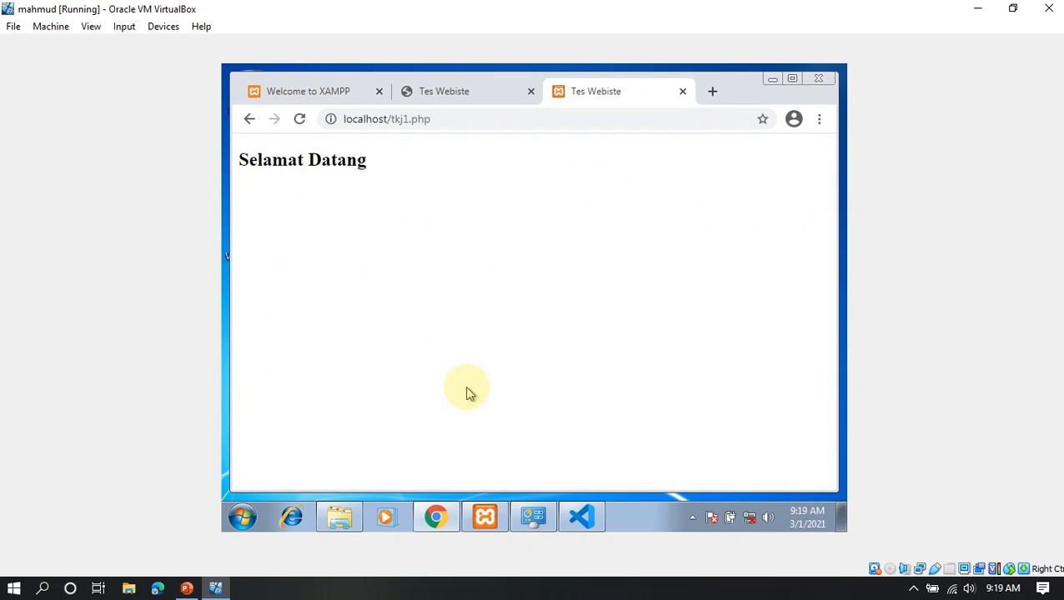
drag(368, 158, 237, 163)
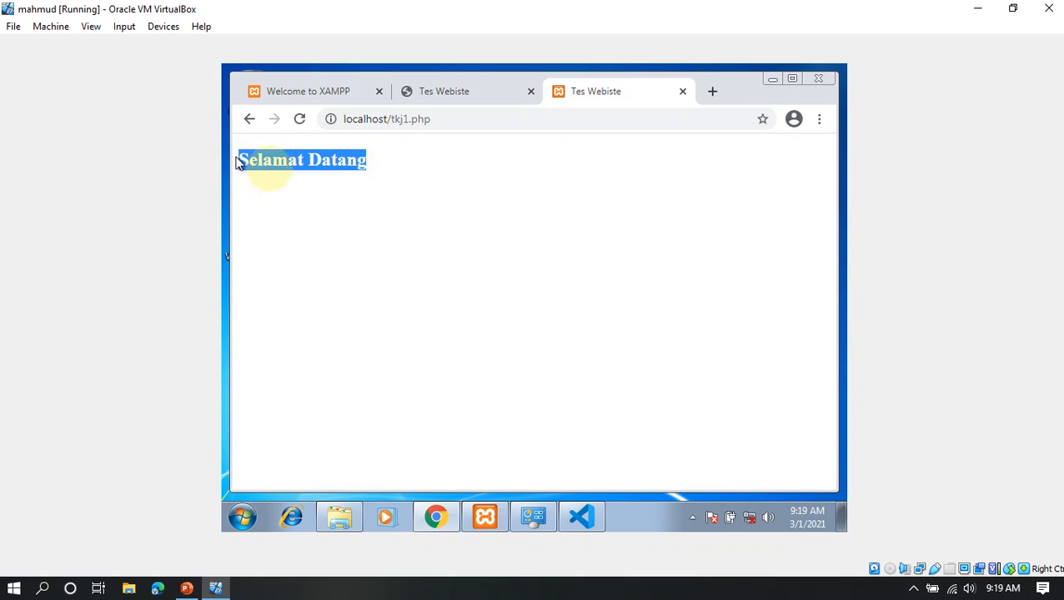
click(361, 159)
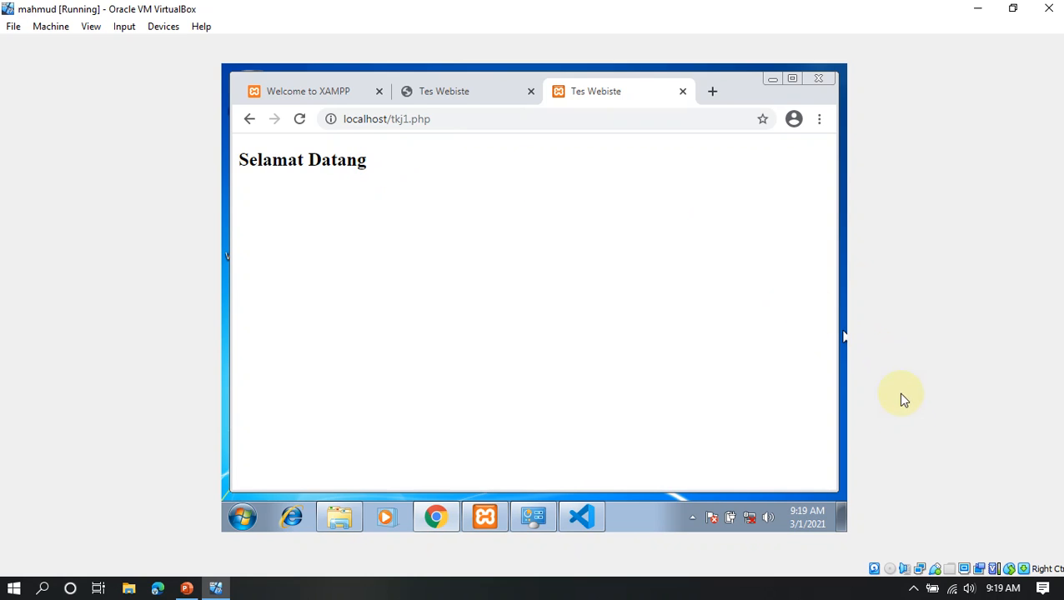
click(753, 517)
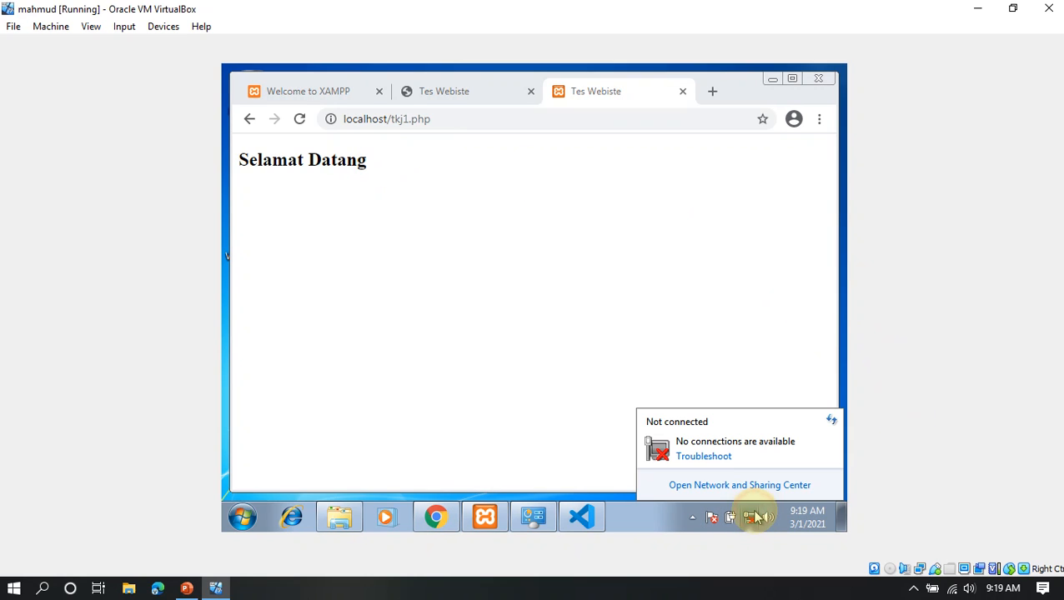
click(516, 236)
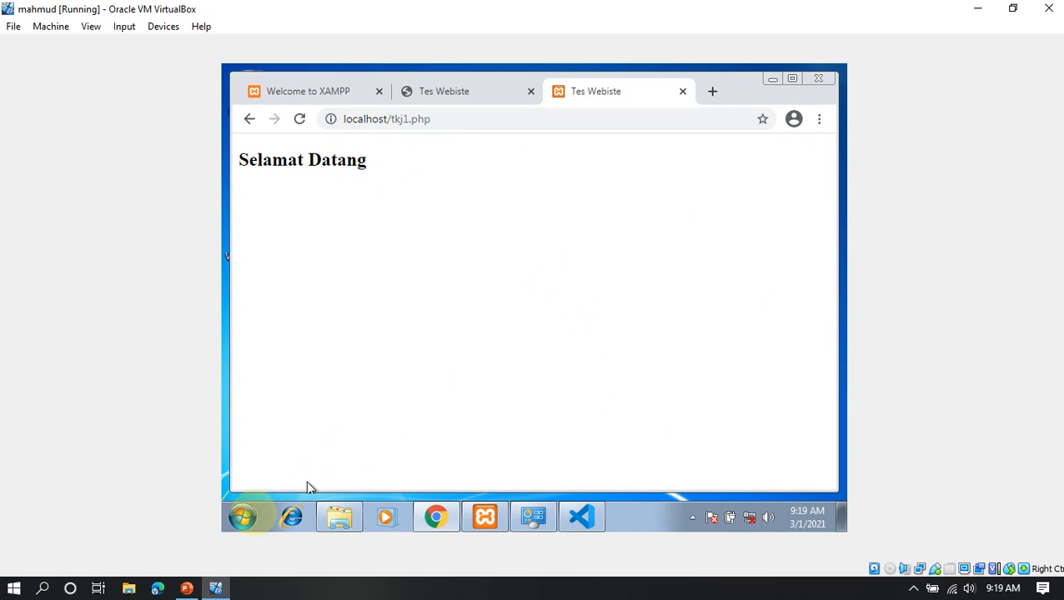
- Switch to the PowerPoint presentation on the host, show closing slide 5, and highlight its "Terimakasih" text
click(187, 589)
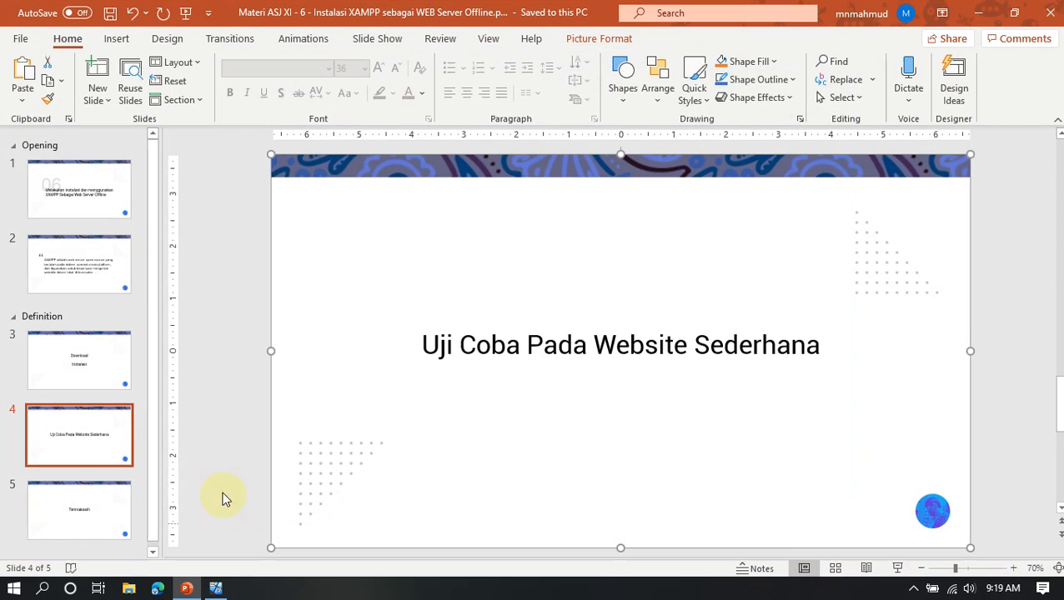
click(88, 507)
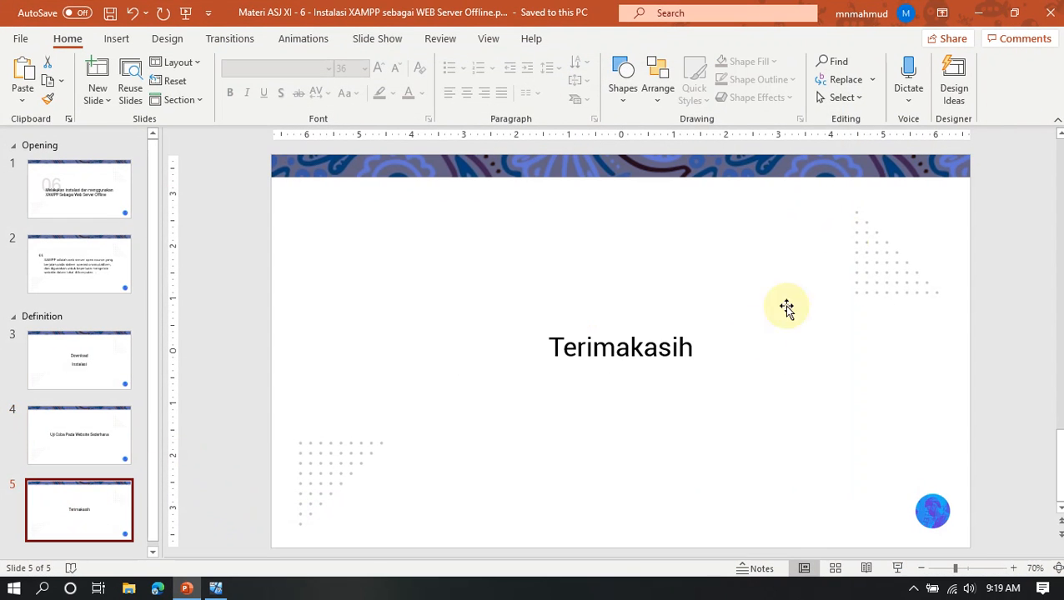
click(678, 349)
drag(708, 353, 546, 350)
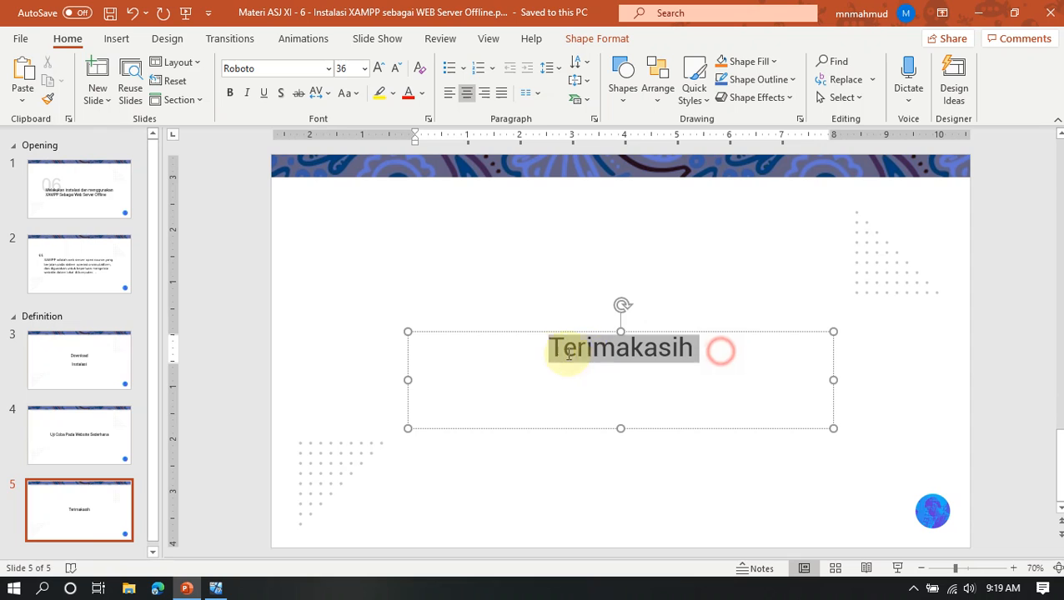